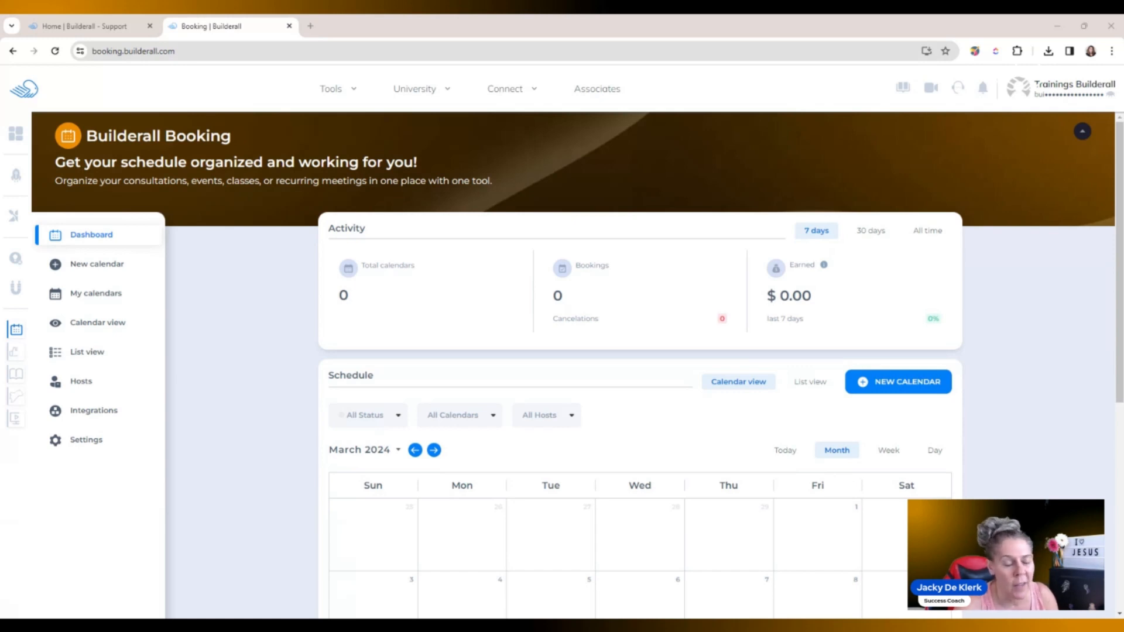
# Create a new Event-type calendar titled "Builderall Event"
pyautogui.press('Tab')
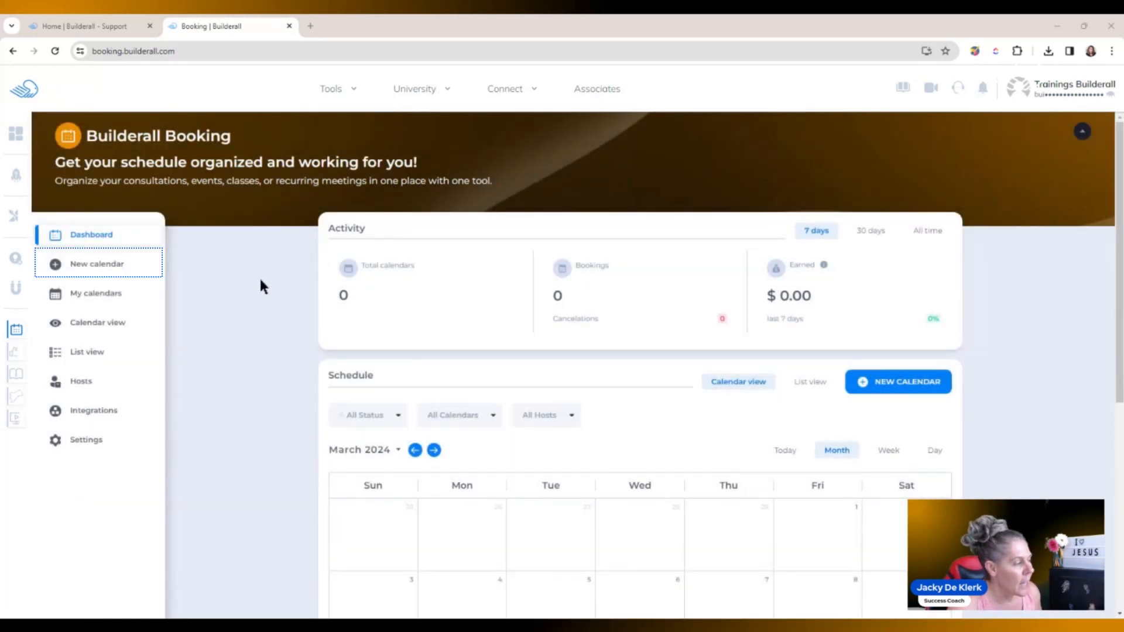
pyautogui.click(103, 269)
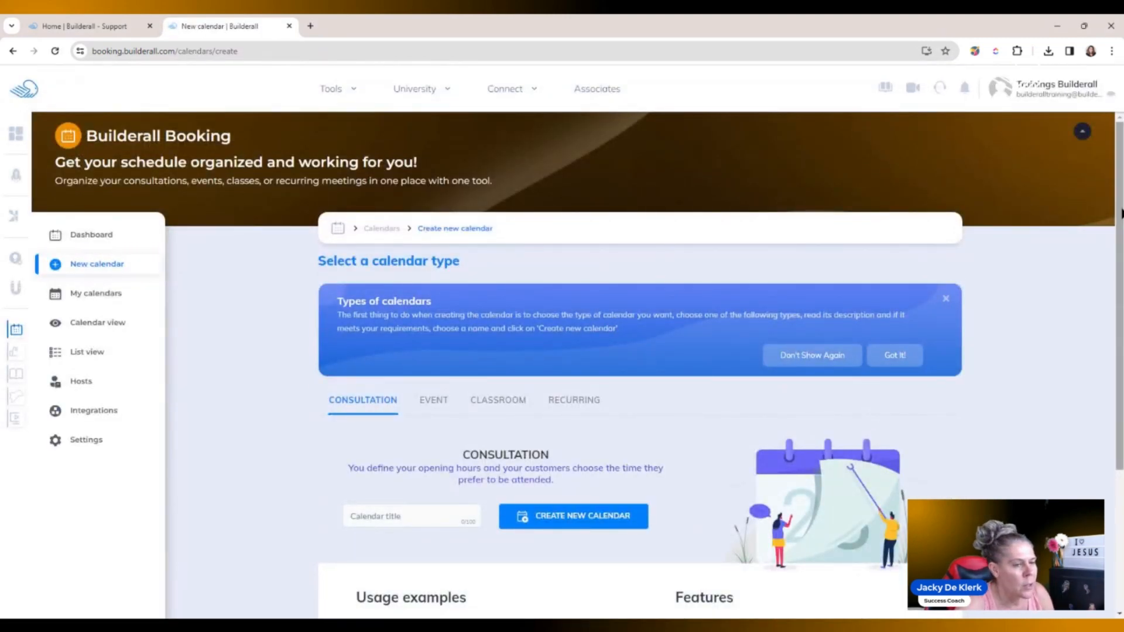
pyautogui.moveTo(1114, 220); pyautogui.dragTo(1115, 360)
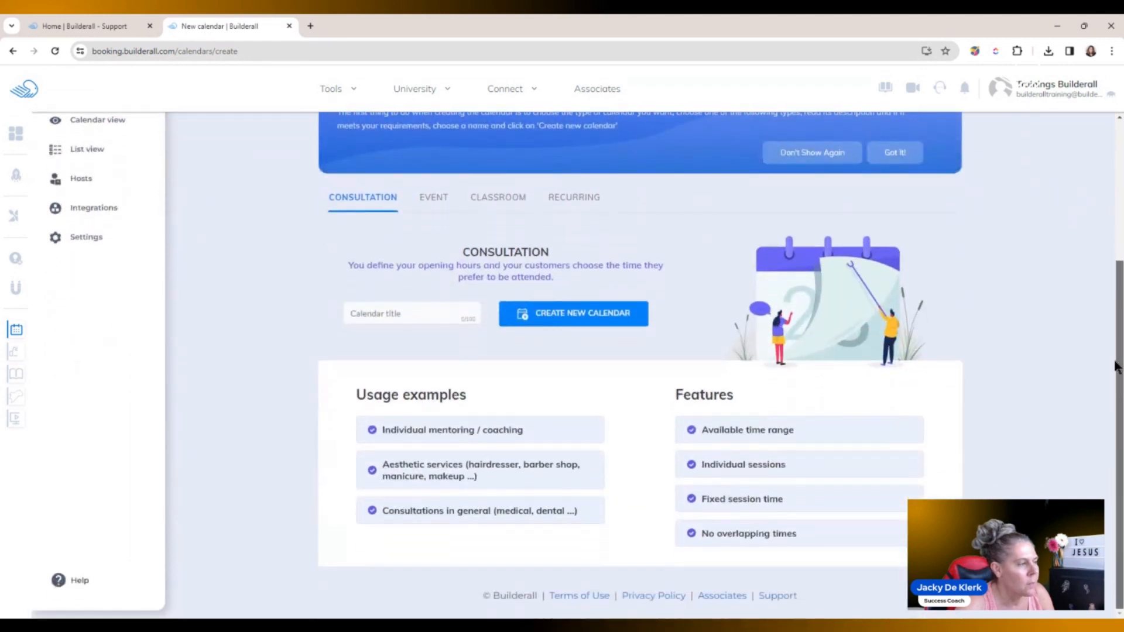
pyautogui.click(437, 201)
pyautogui.click(411, 309)
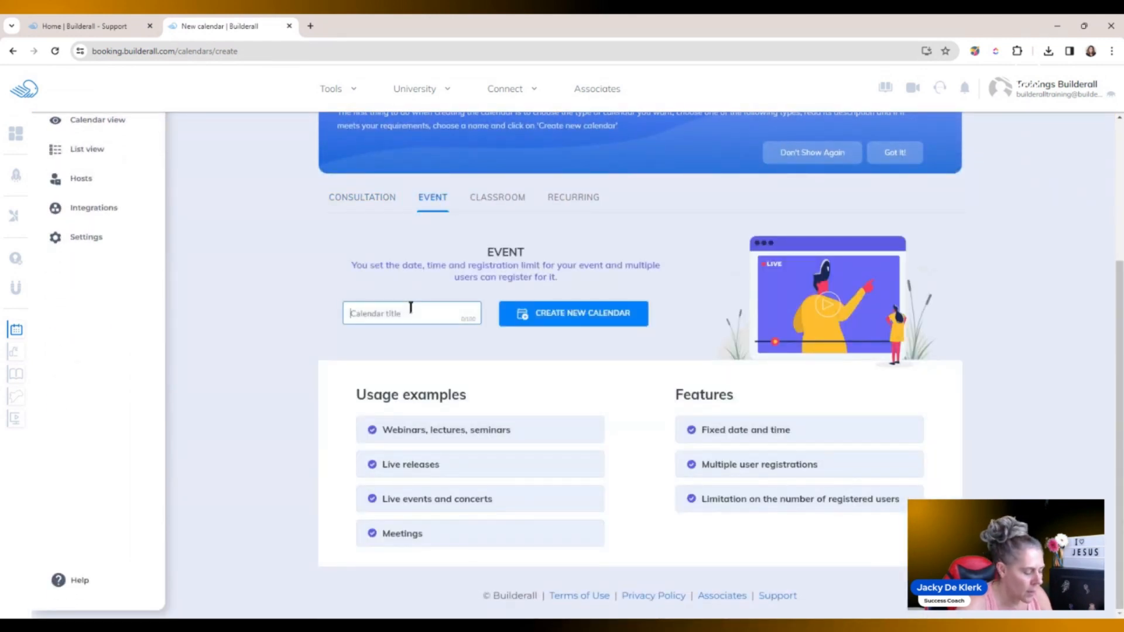
pyautogui.write('Build')
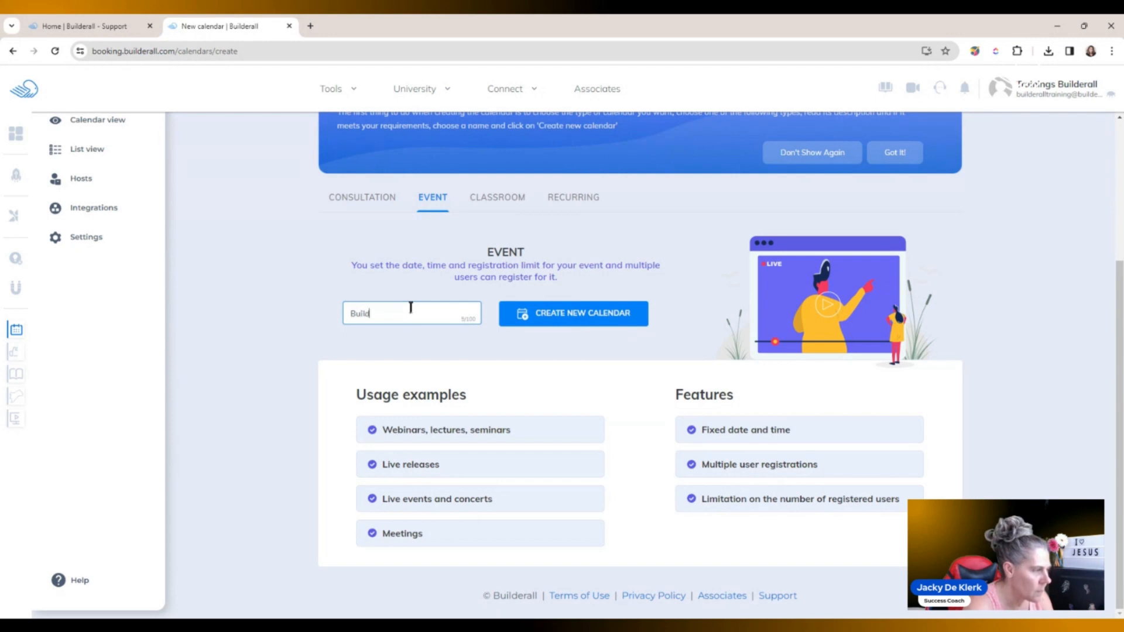
pyautogui.write('erall Event')
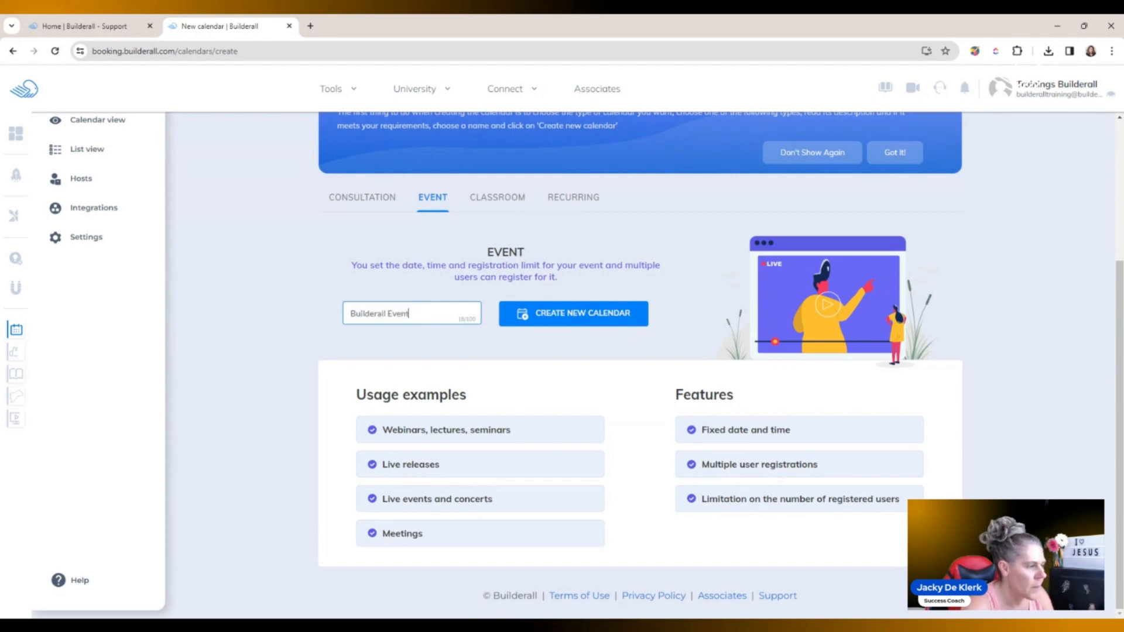
pyautogui.click(556, 318)
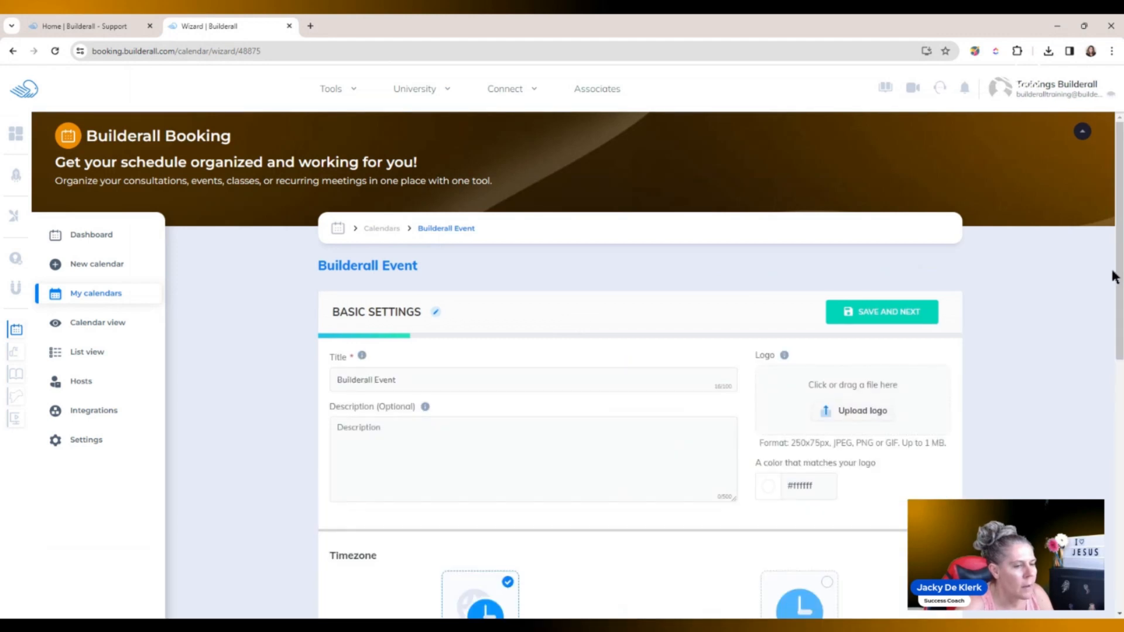
# Describe the calendar as a once in a lifetime opportunity teaching all about funnels and how to be successful from day one
pyautogui.moveTo(1119, 289); pyautogui.dragTo(1122, 353)
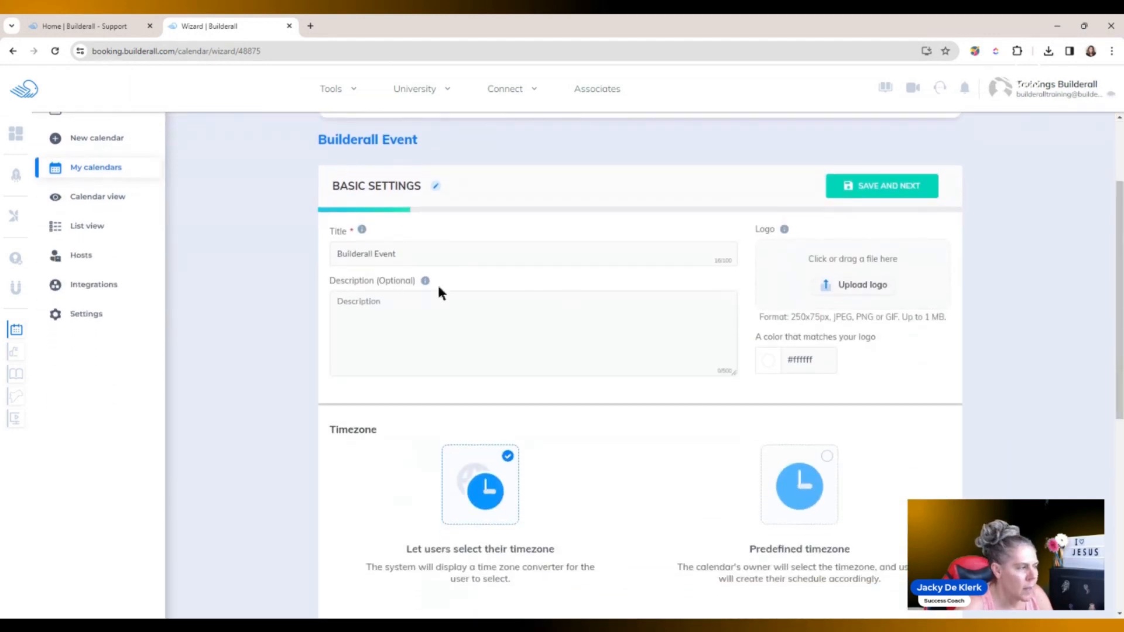
pyautogui.click(362, 302)
pyautogui.write('Make sure to attend this once in a lifetime opportunity where we will teach you all about funnels and how you can be successfull from day one')
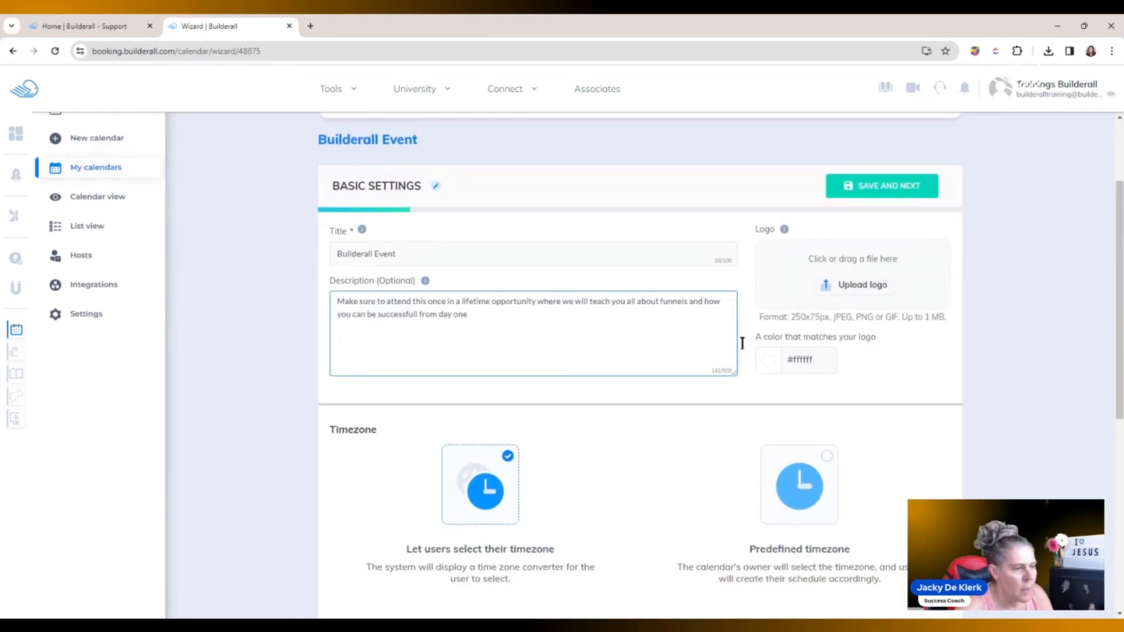
# Upload the Builderall logo and save the basic settings to continue to scheduling
pyautogui.click(876, 287)
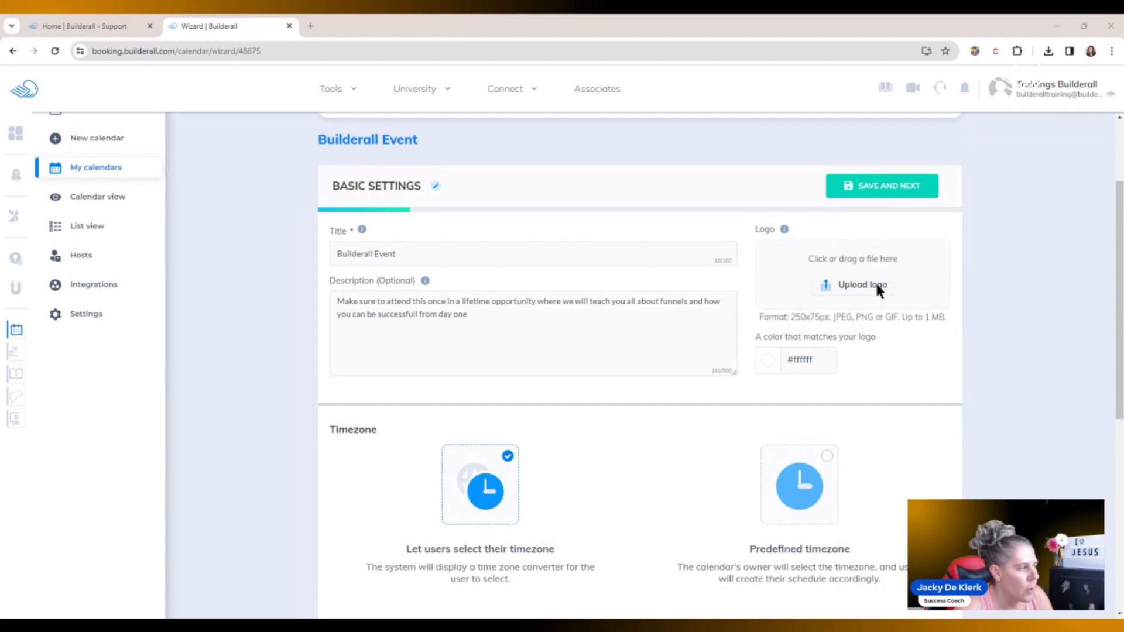
pyautogui.click(734, 517)
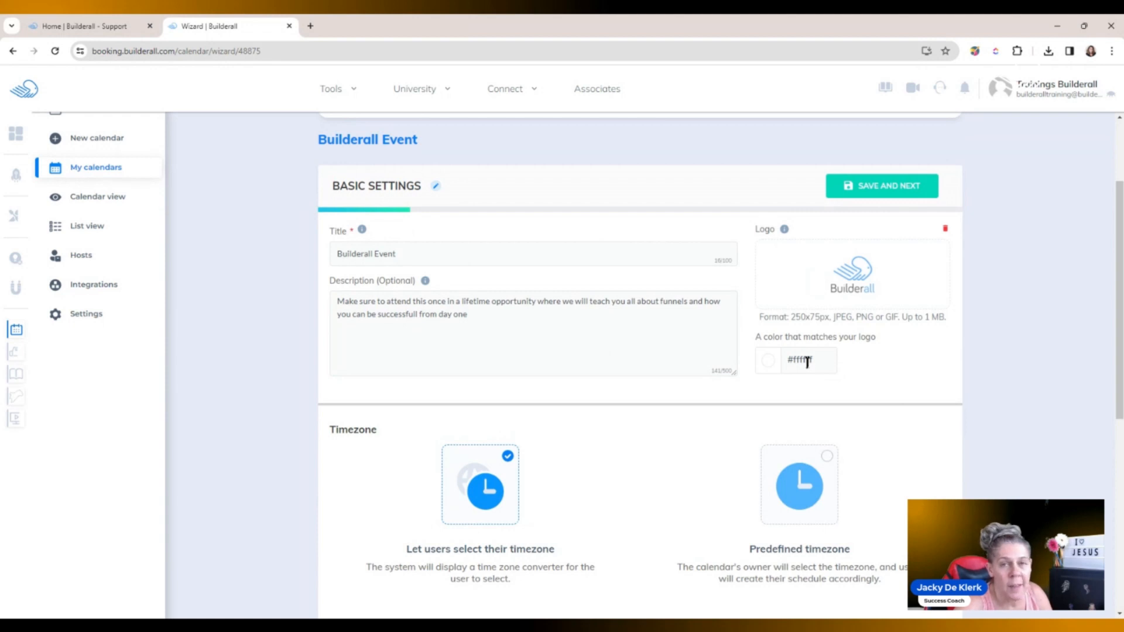
pyautogui.moveTo(1118, 282); pyautogui.dragTo(1119, 393)
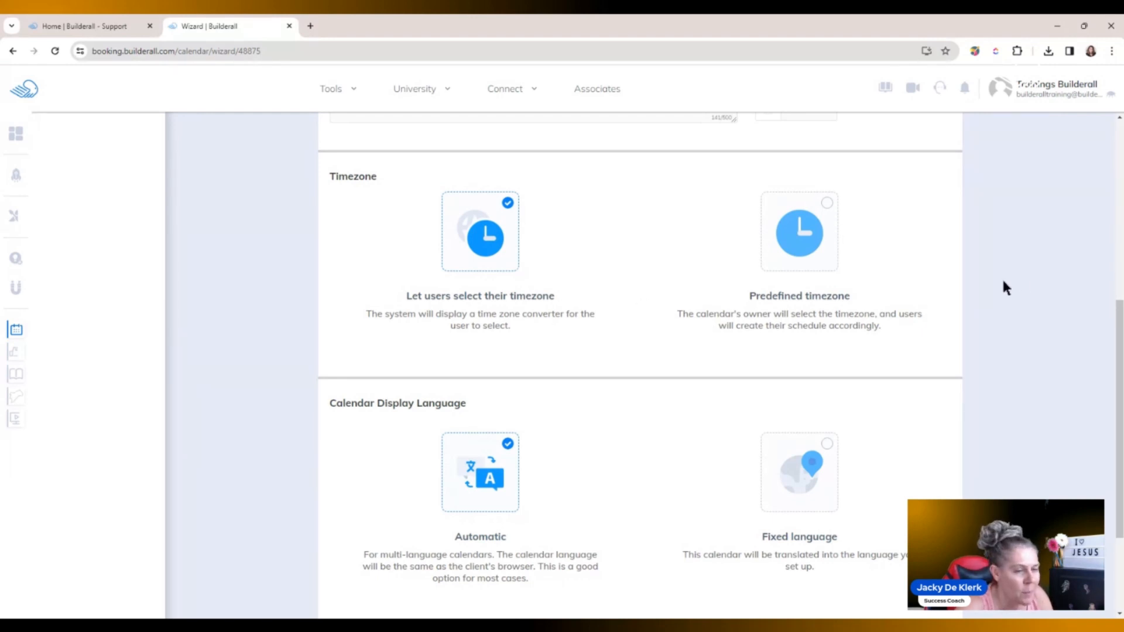
pyautogui.scroll(-2, 1118, 310)
pyautogui.scroll(-1, 721, 363)
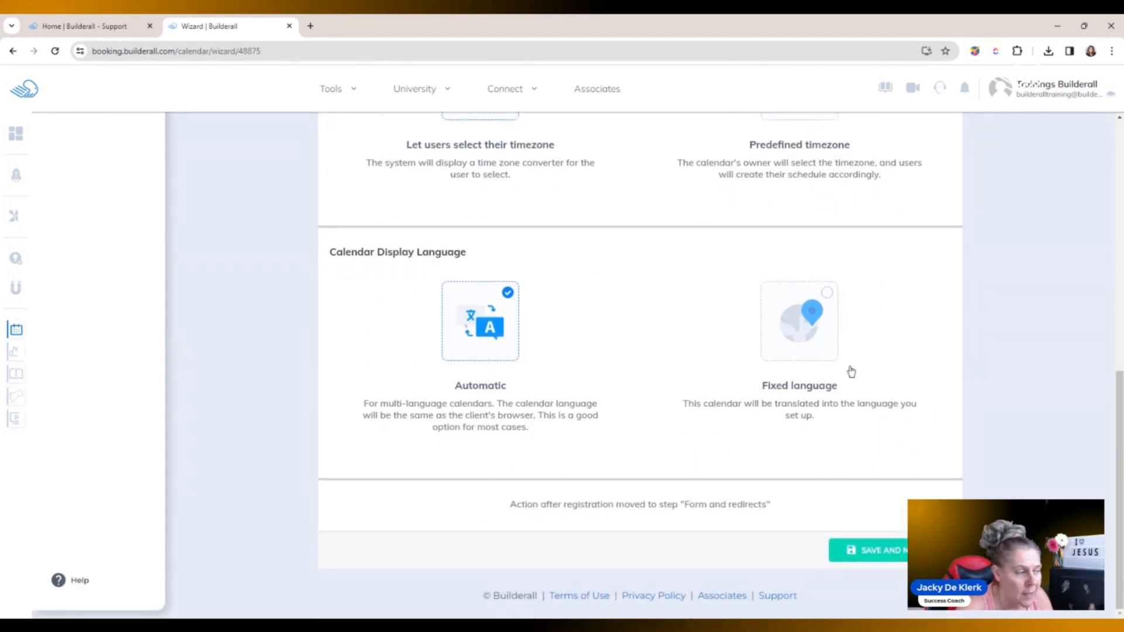
pyautogui.click(875, 552)
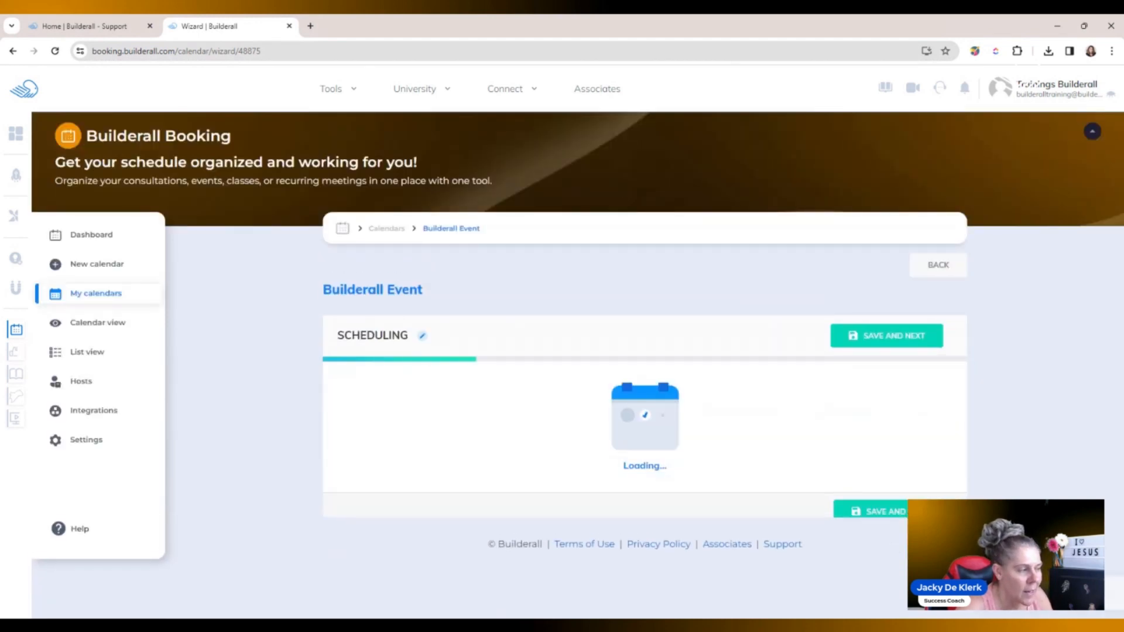
# Title Group 1 "Builderall Ecommerce Event" and assign Trainings Builderall as its host
pyautogui.scroll(-5, 883, 315)
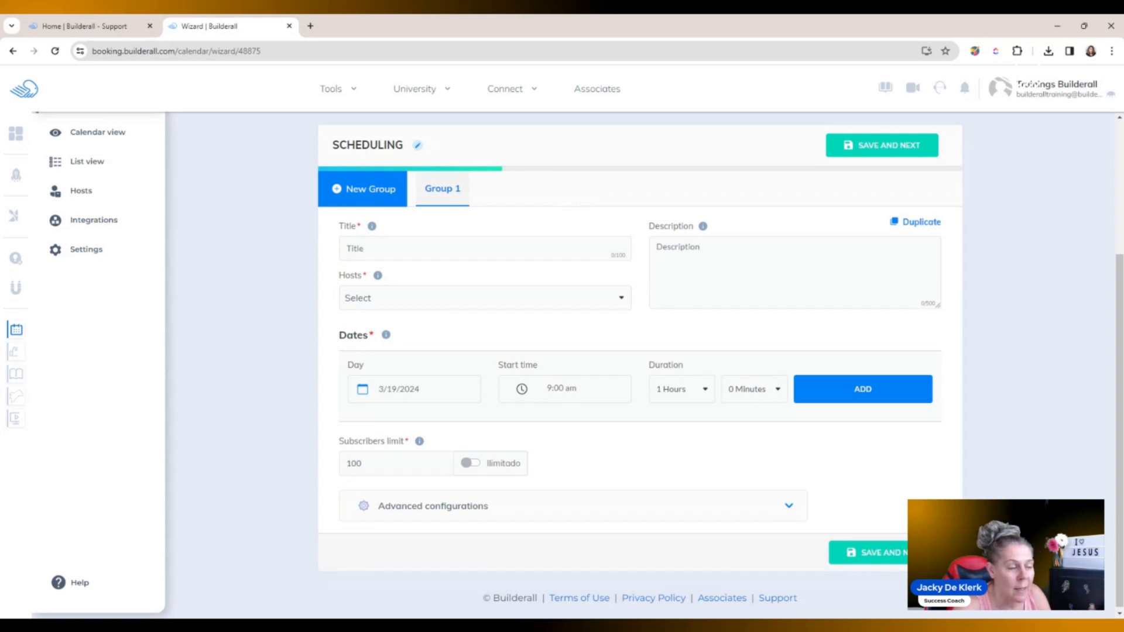
pyautogui.click(386, 246)
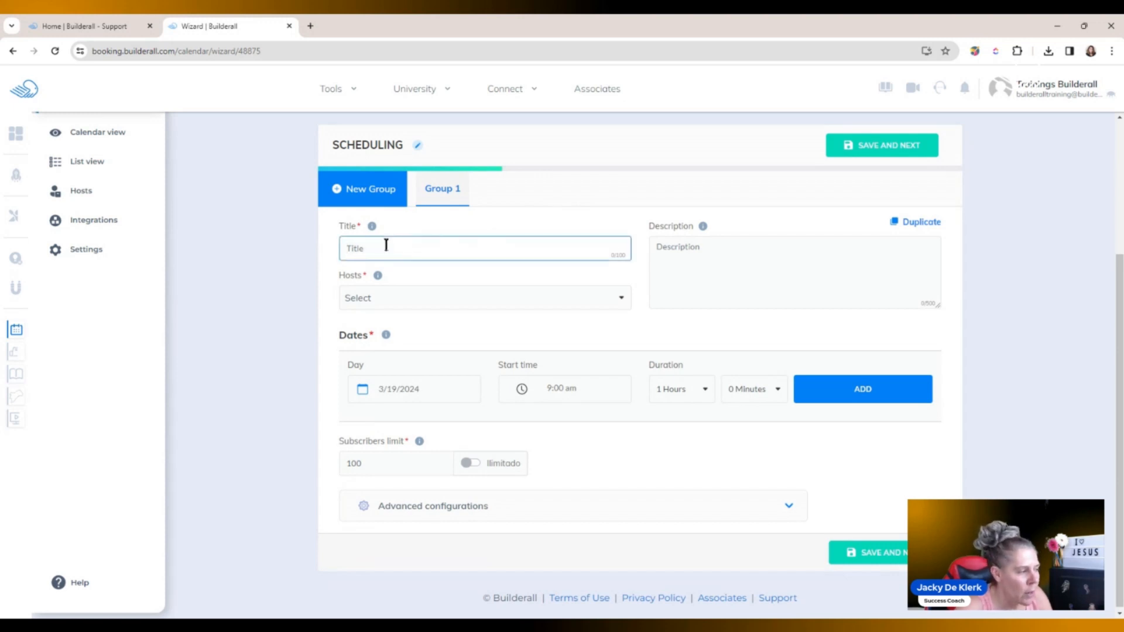
pyautogui.write('New Consultation')
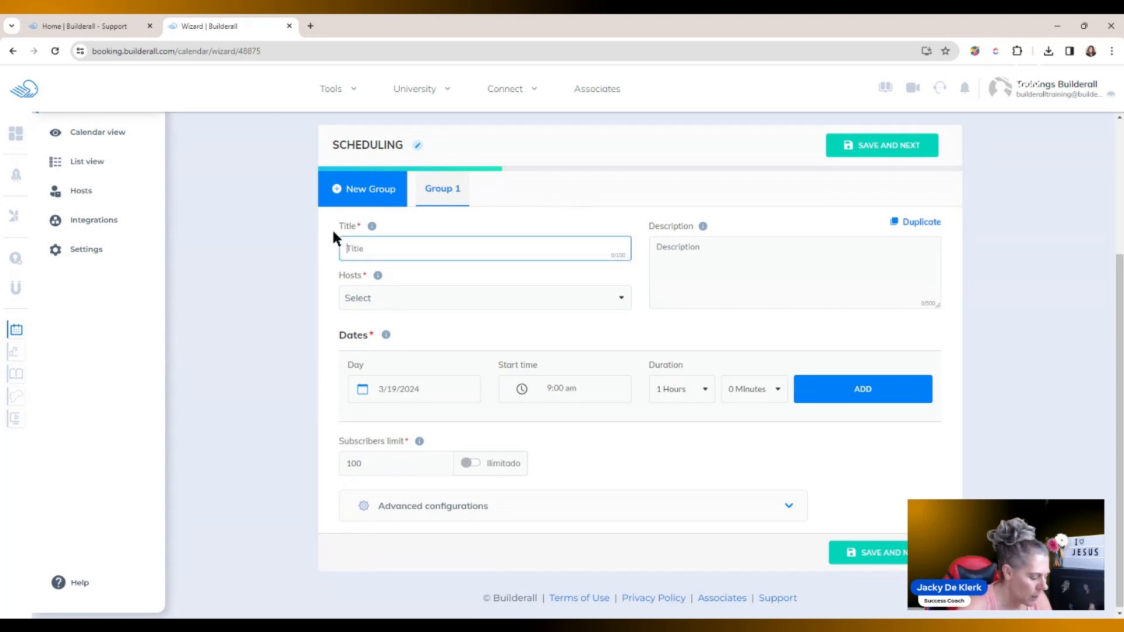
pyautogui.write('Builderall')
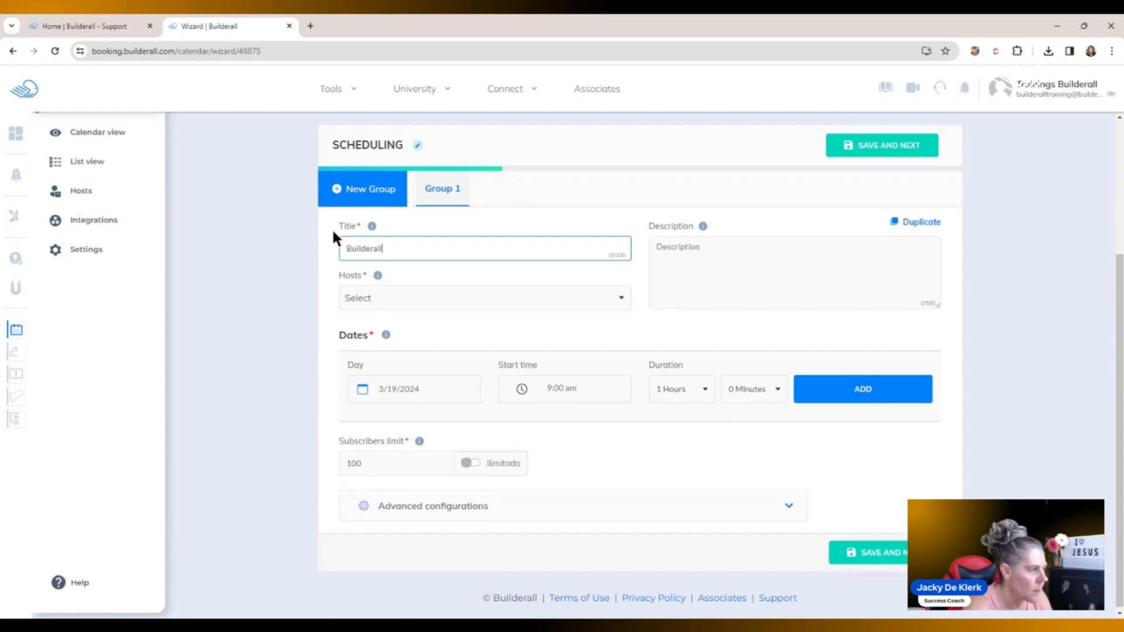
pyautogui.write(' Ecommerce ')
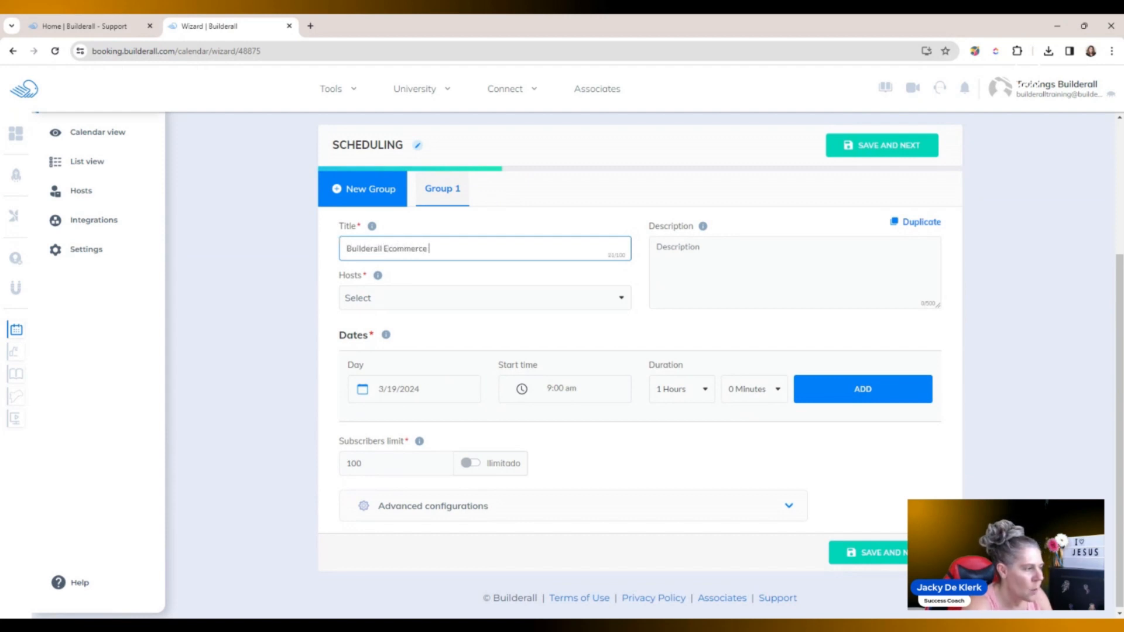
pyautogui.write('Event')
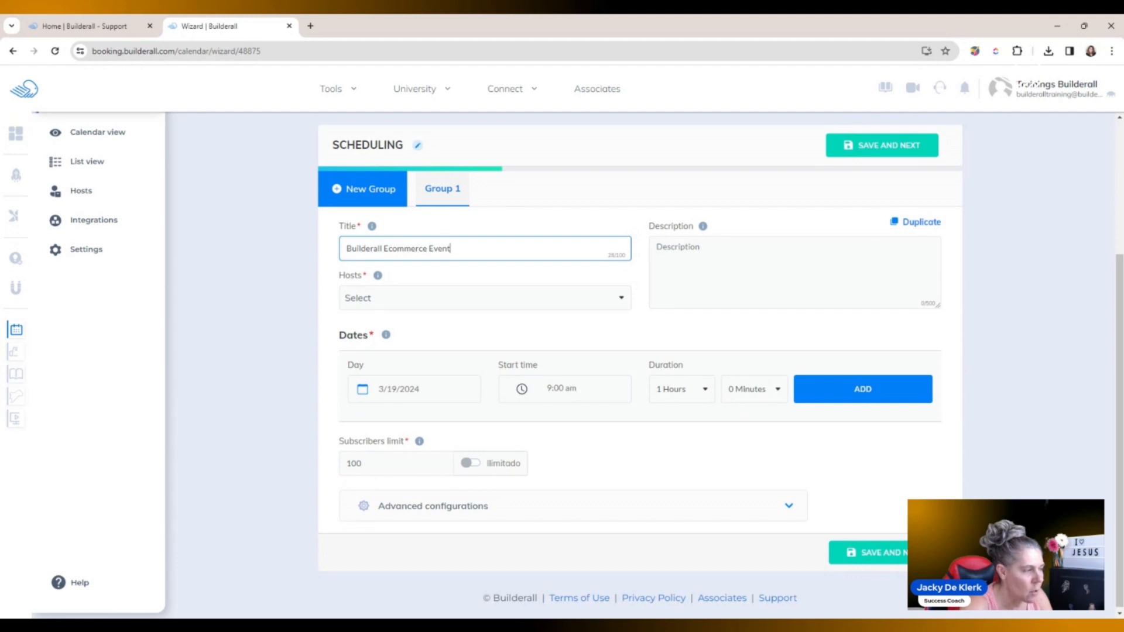
pyautogui.click(676, 251)
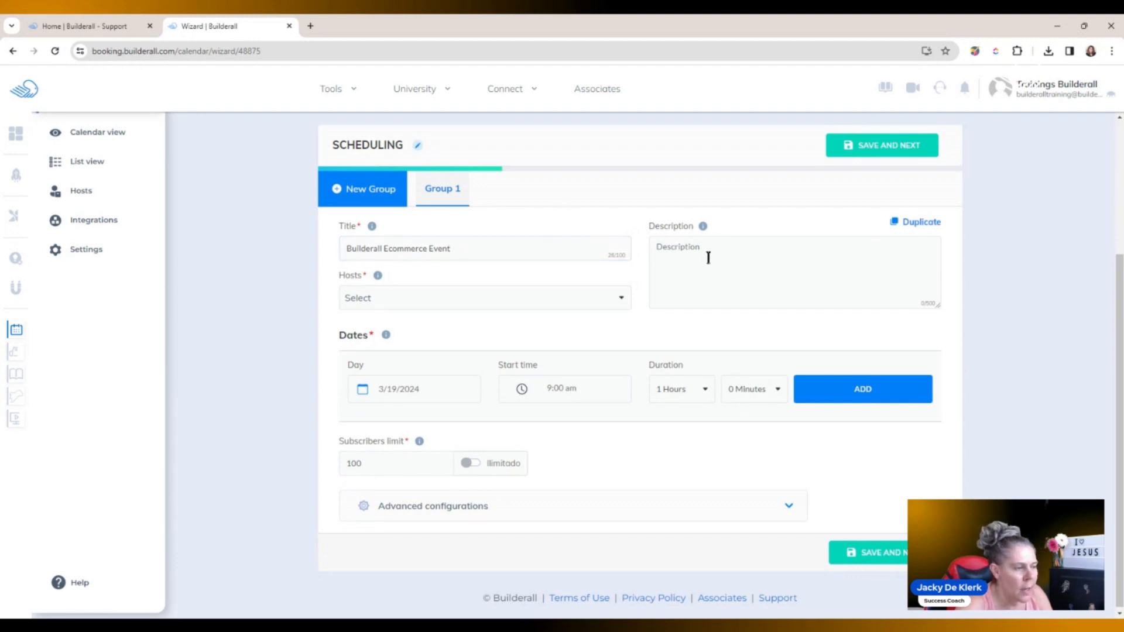
pyautogui.click(496, 292)
pyautogui.click(431, 323)
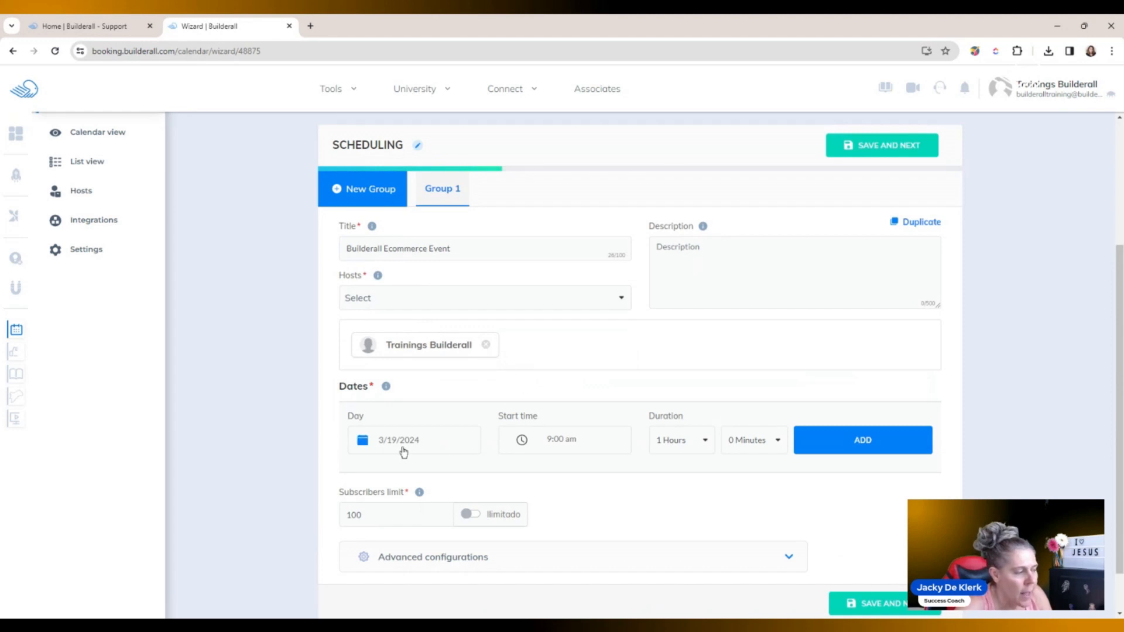
# Add an event date of 3/25/2024 at 9:00 am with a duration of 3 hours
pyautogui.click(363, 440)
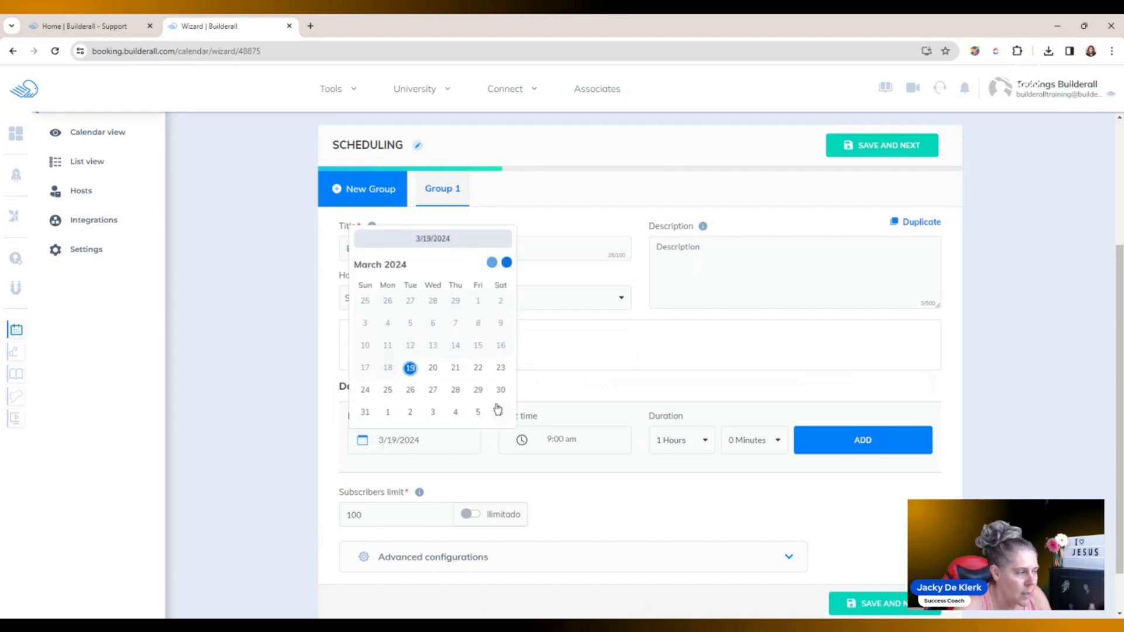
pyautogui.click(387, 391)
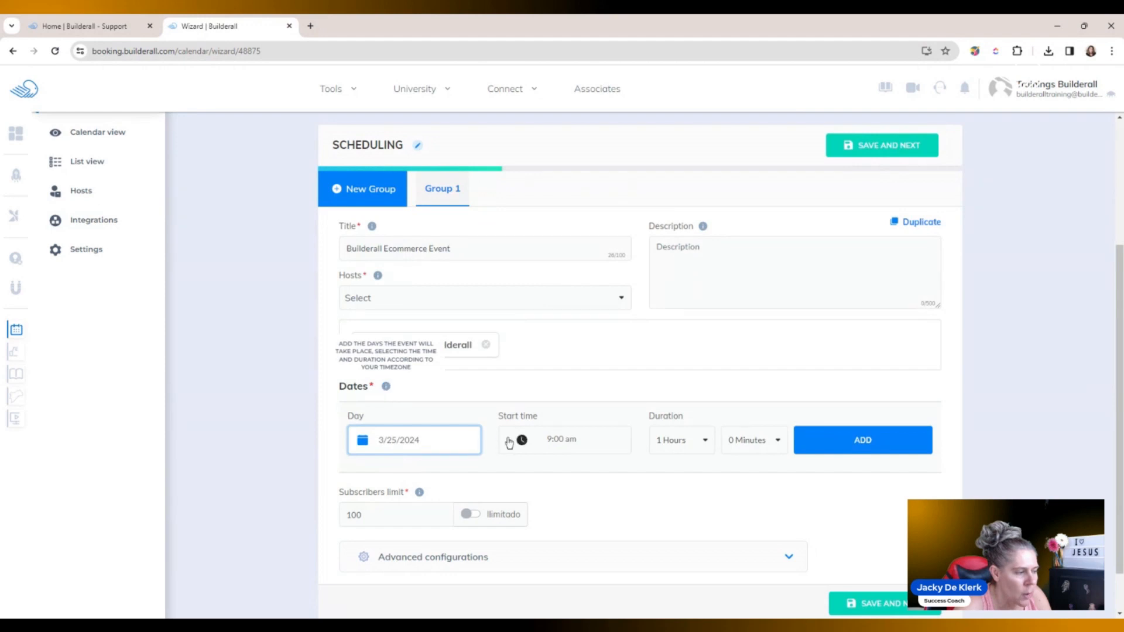
pyautogui.click(710, 442)
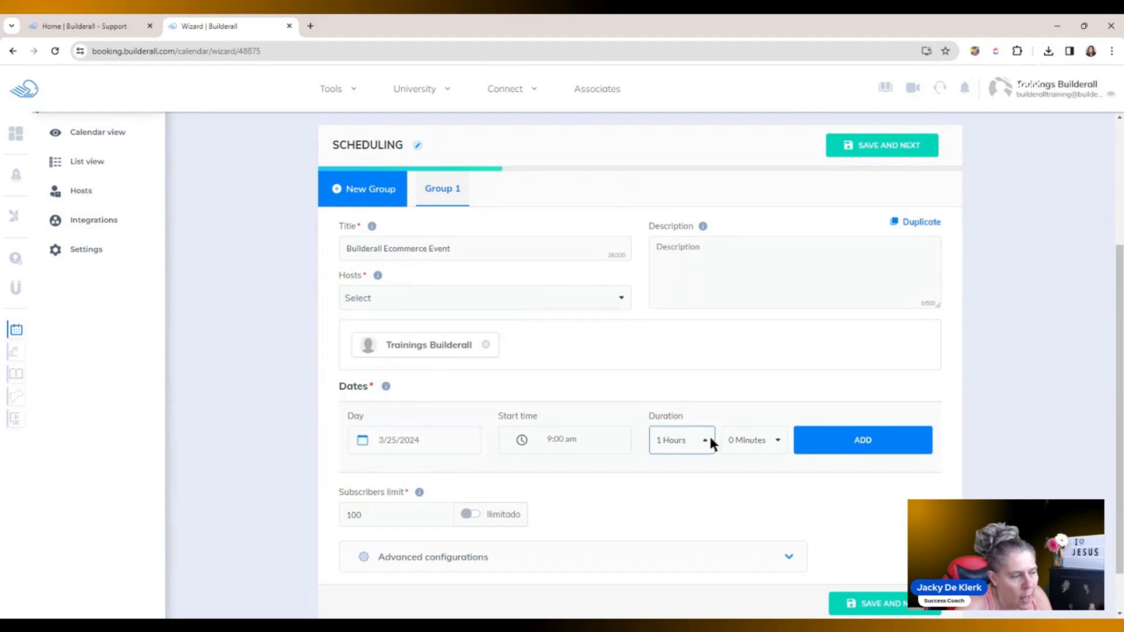
pyautogui.click(696, 249)
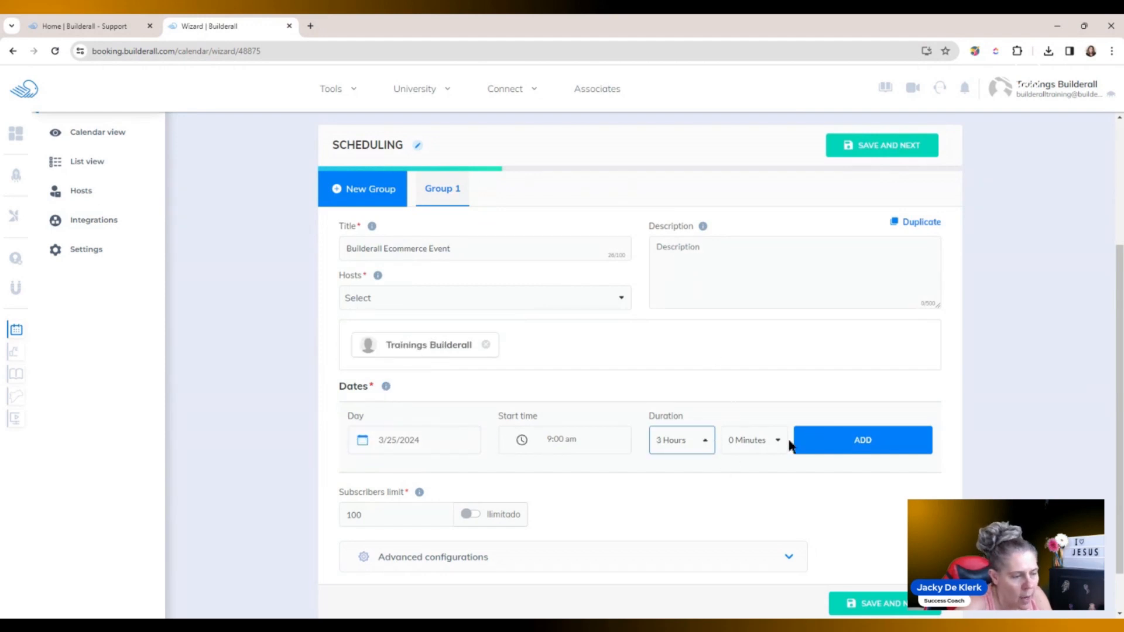
pyautogui.click(861, 446)
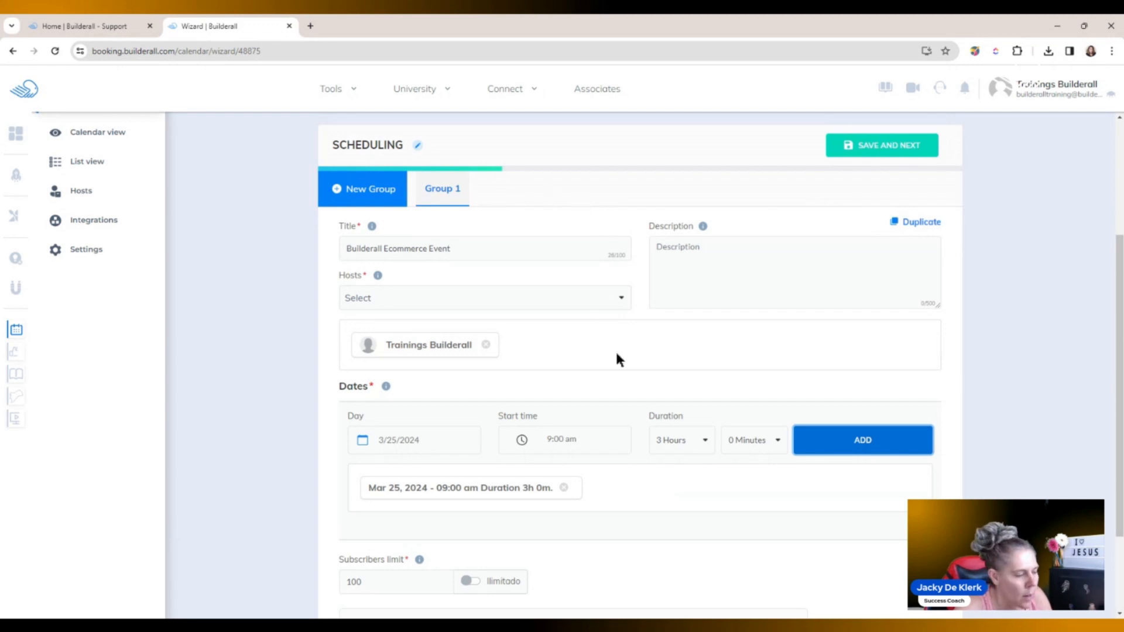
# Set the group's subscribers limit to 50, switching the unlimited option on and back off
pyautogui.scroll(-2, 617, 358)
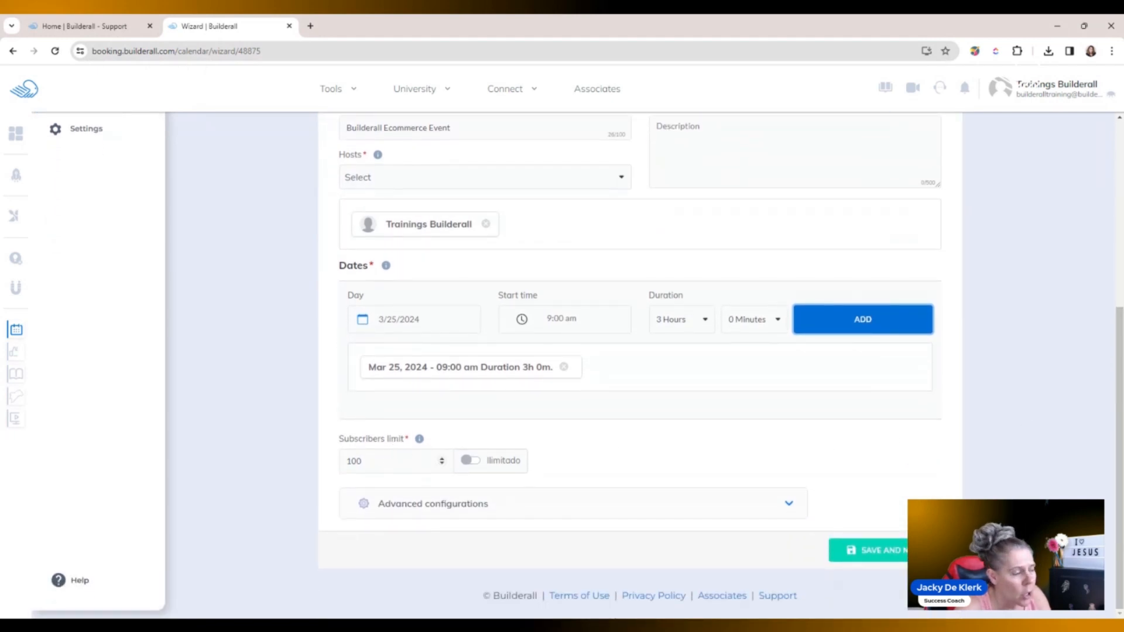
pyautogui.click(429, 460)
pyautogui.moveTo(429, 460); pyautogui.dragTo(323, 459)
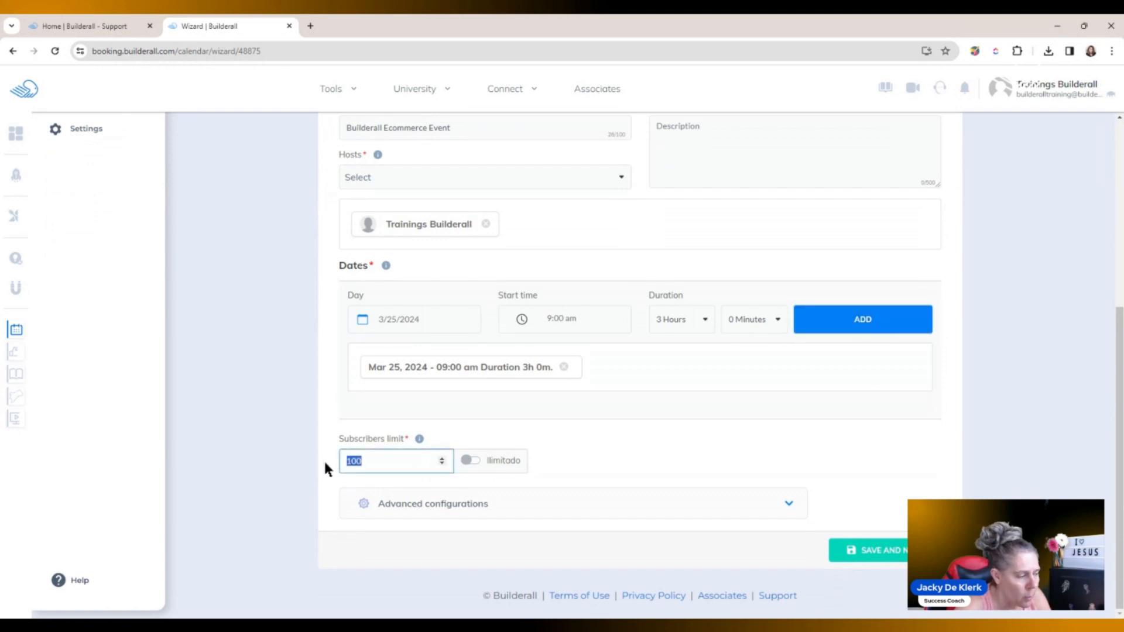
pyautogui.write('50')
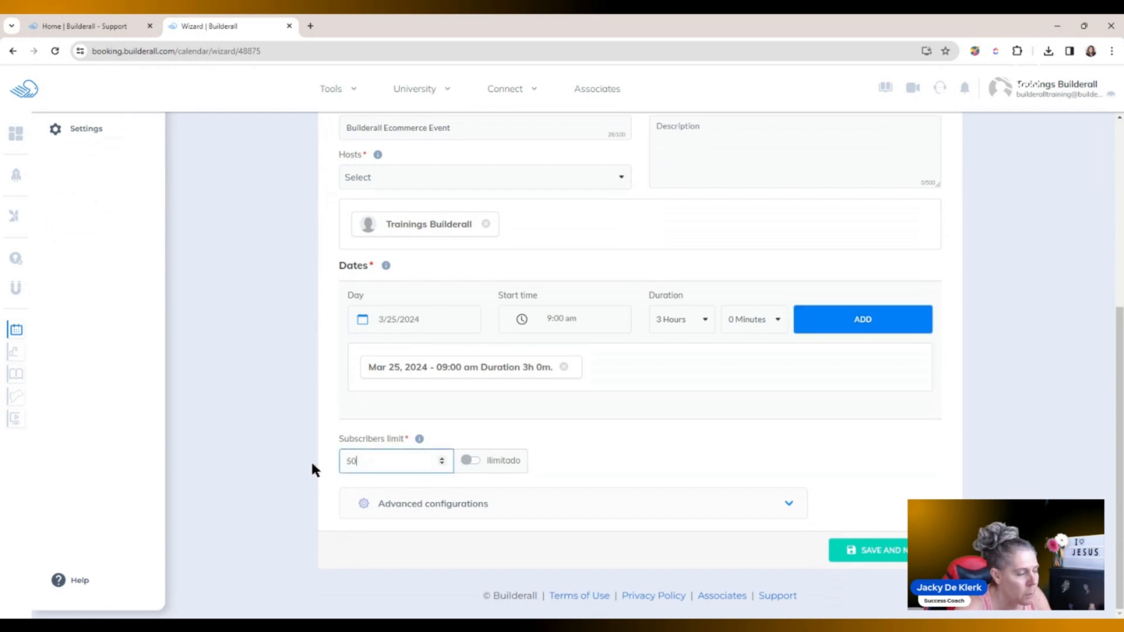
pyautogui.click(572, 452)
pyautogui.click(463, 460)
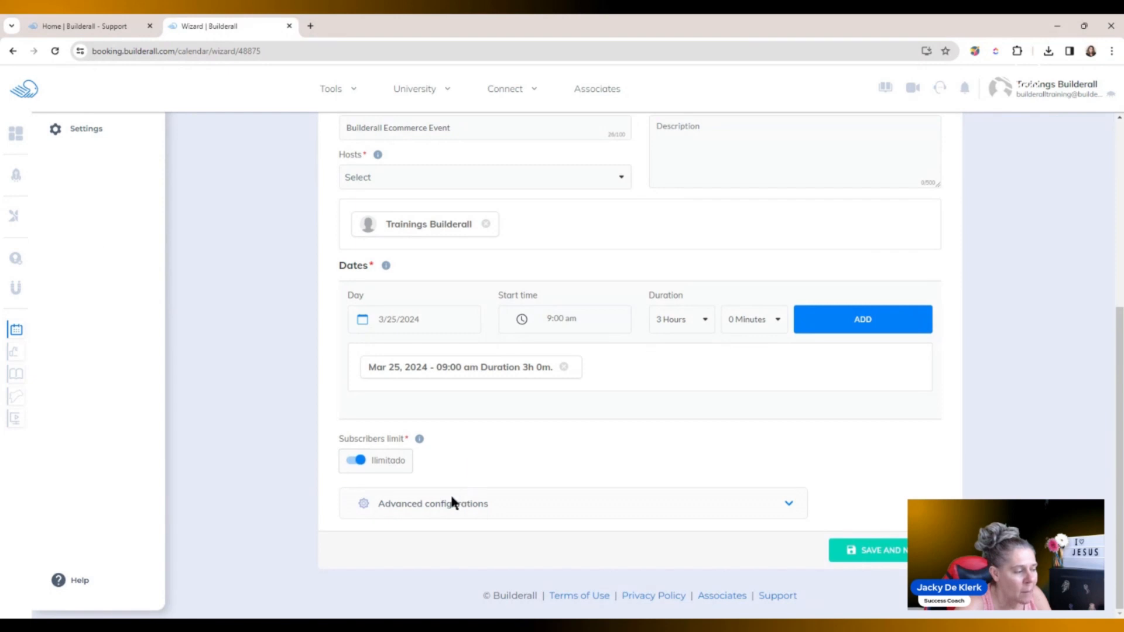
pyautogui.click(360, 461)
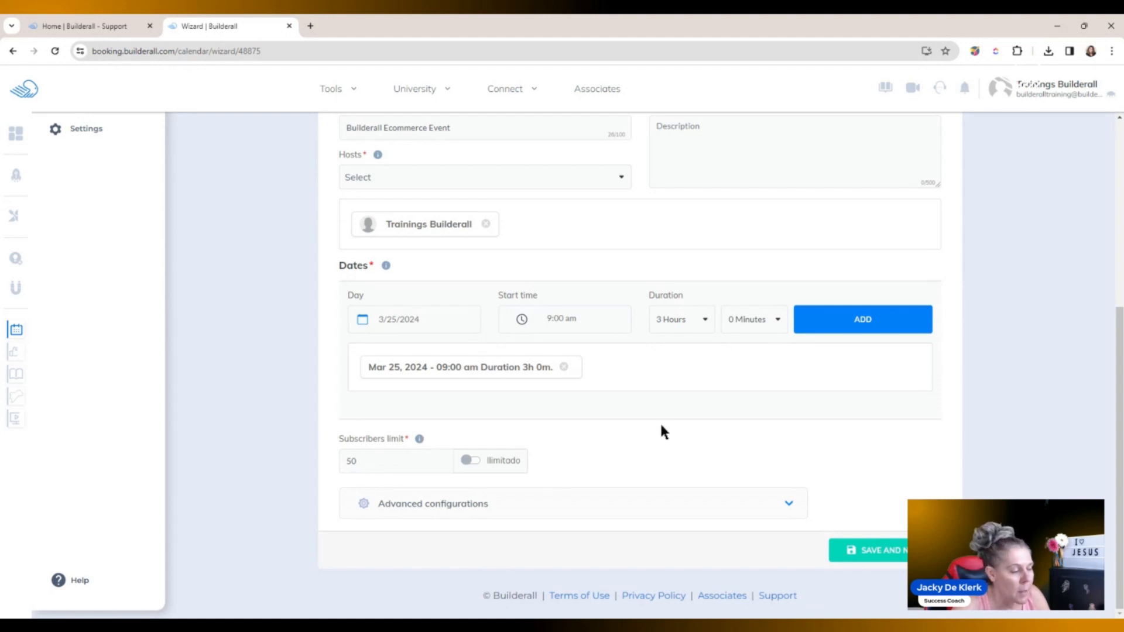
# Expand the group's advanced configurations and read the help for the scheduling limit by email
pyautogui.click(789, 506)
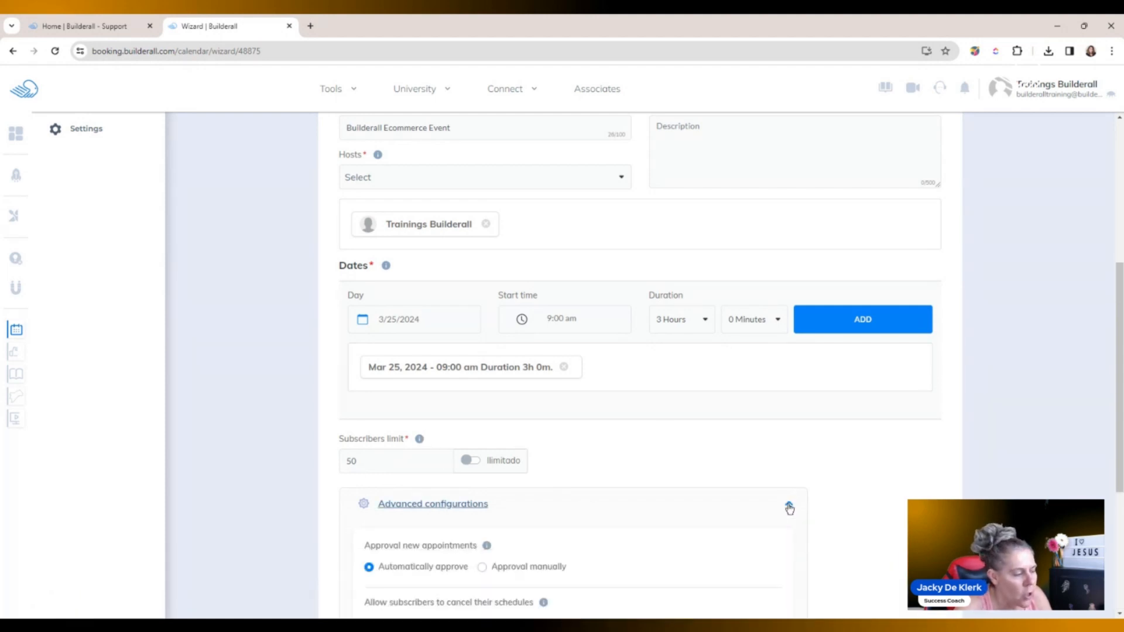
pyautogui.moveTo(1118, 351); pyautogui.dragTo(1119, 465)
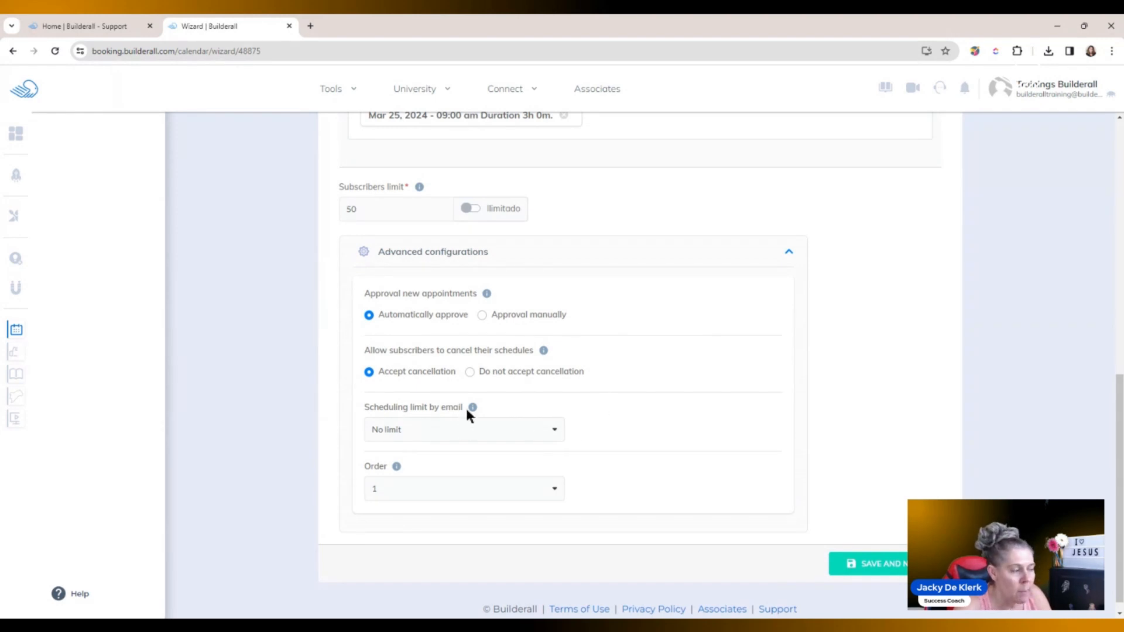
pyautogui.moveTo(468, 408)
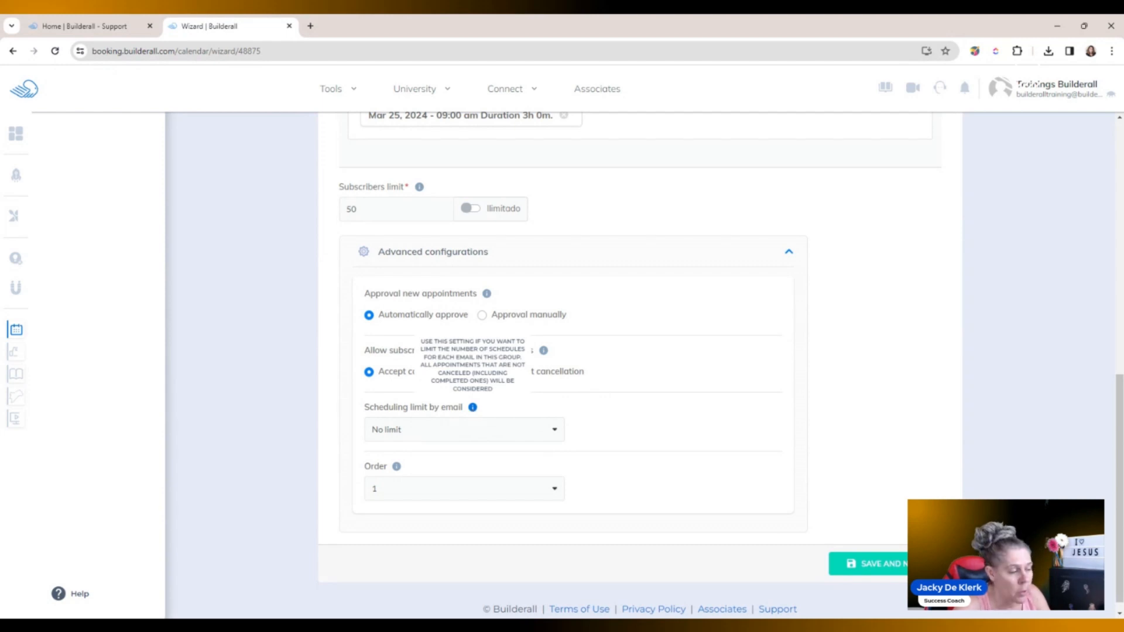
# Check the group's Order options, review the scheduling settings, and save them to continue to Form & Redirects
pyautogui.click(554, 489)
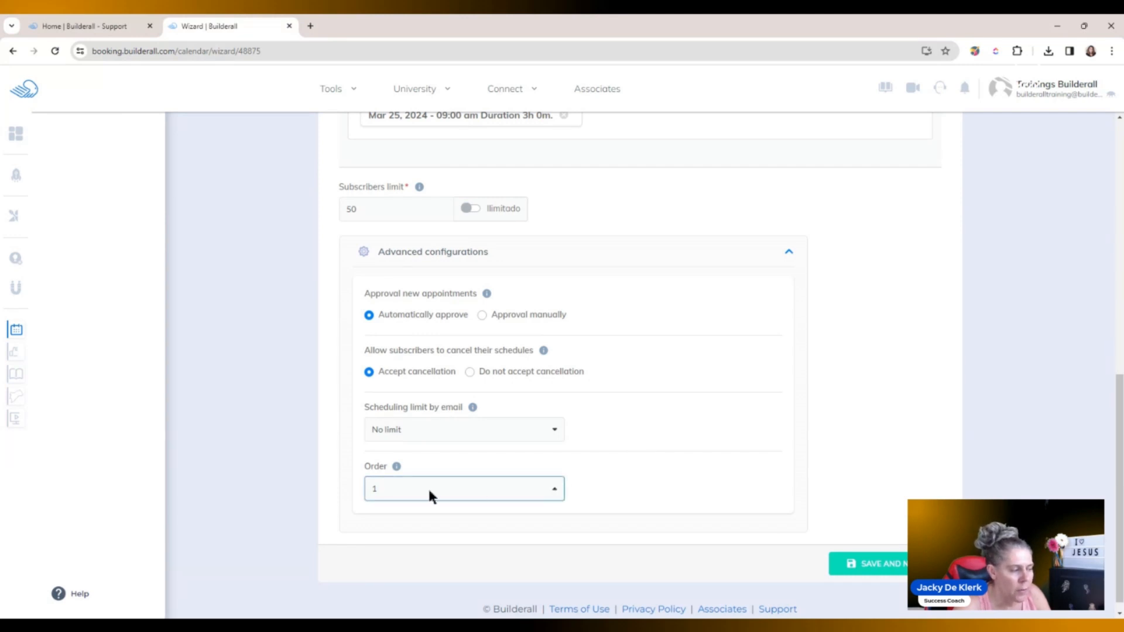
pyautogui.moveTo(397, 467)
pyautogui.click(622, 488)
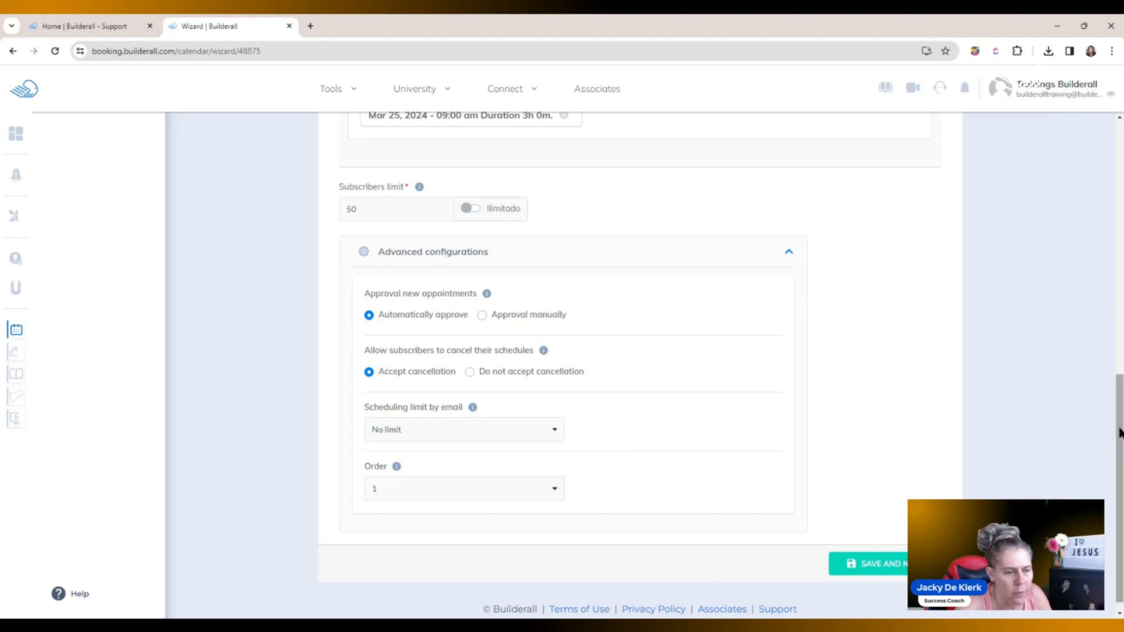
pyautogui.moveTo(1119, 432); pyautogui.dragTo(1104, 265)
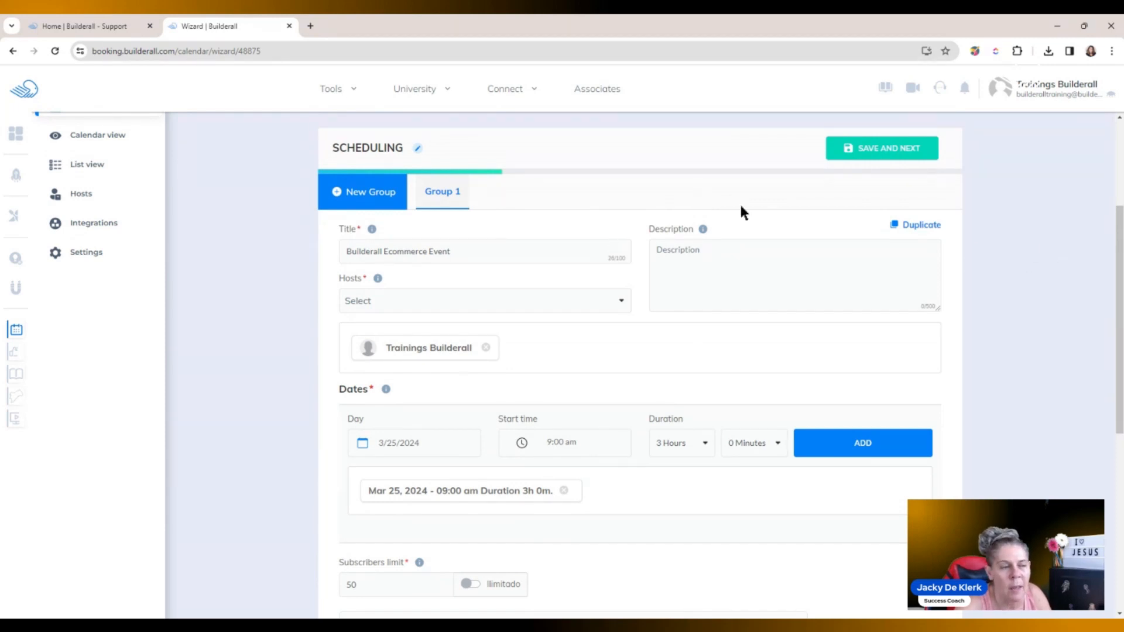
pyautogui.moveTo(1121, 248); pyautogui.dragTo(1121, 424)
pyautogui.click(881, 547)
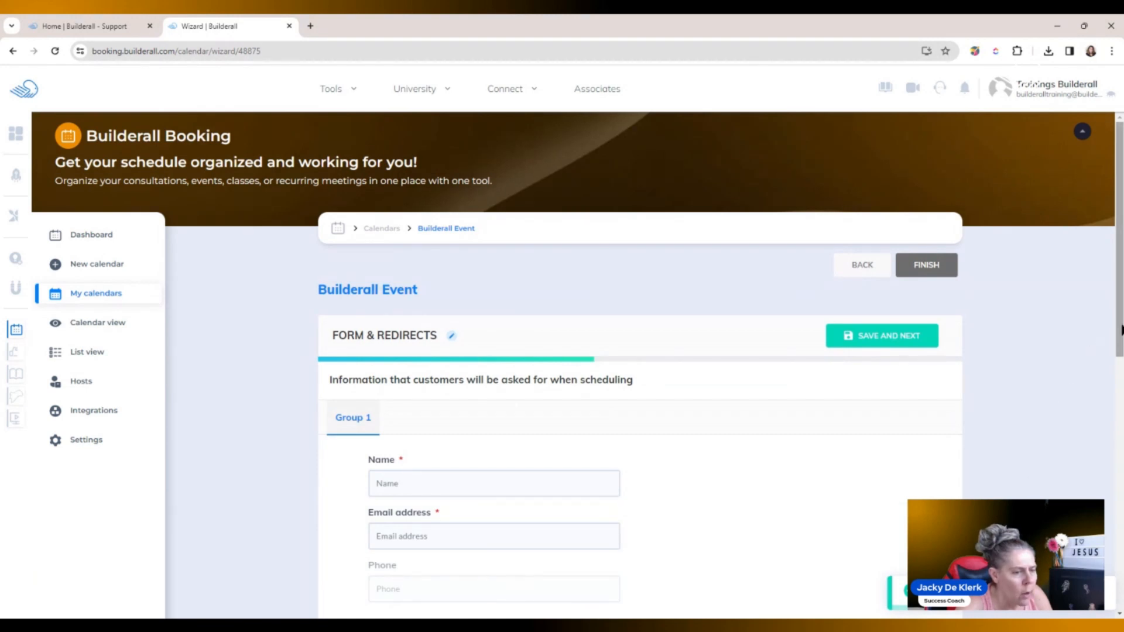
# Make the Phone field required in the Group 1 booking form, keeping its automatically translated title
pyautogui.moveTo(1119, 328); pyautogui.dragTo(1119, 415)
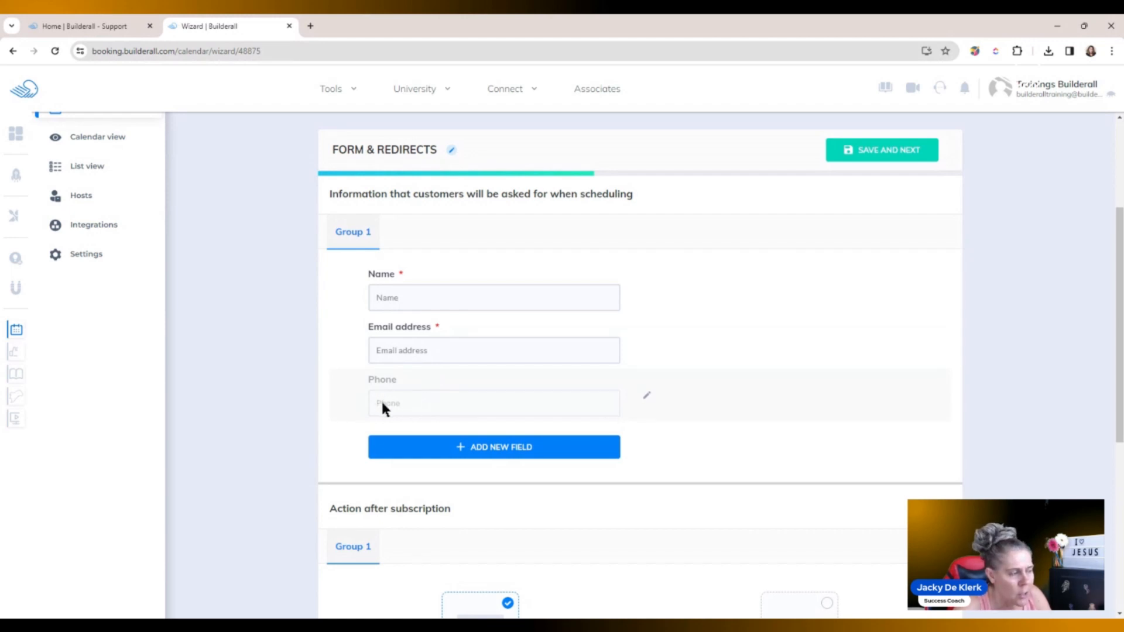
pyautogui.click(649, 399)
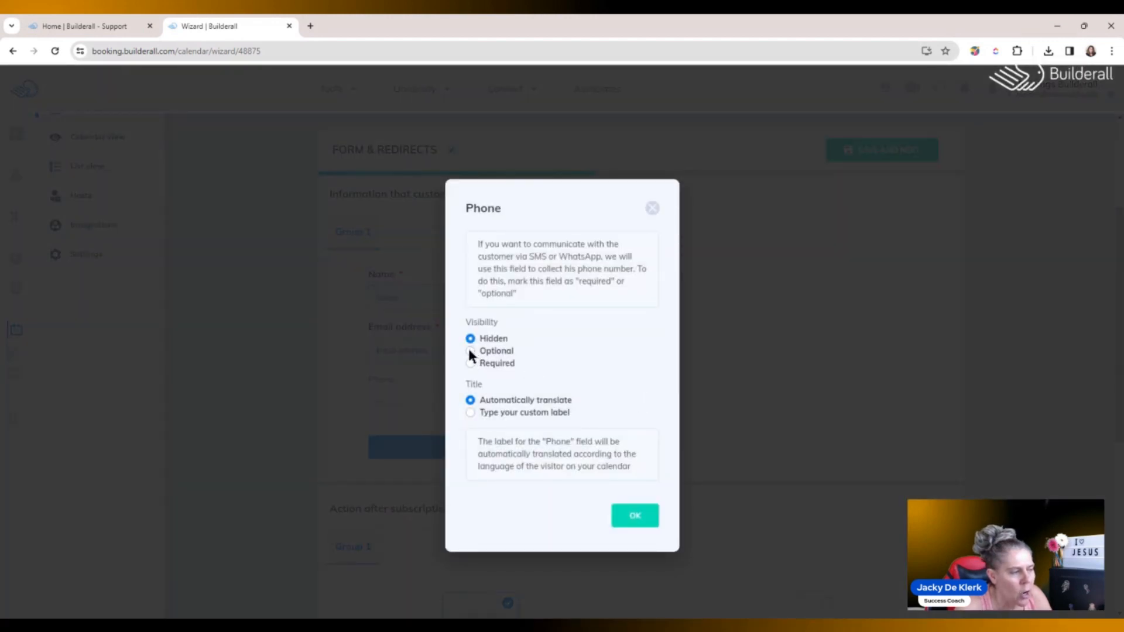
pyautogui.click(469, 363)
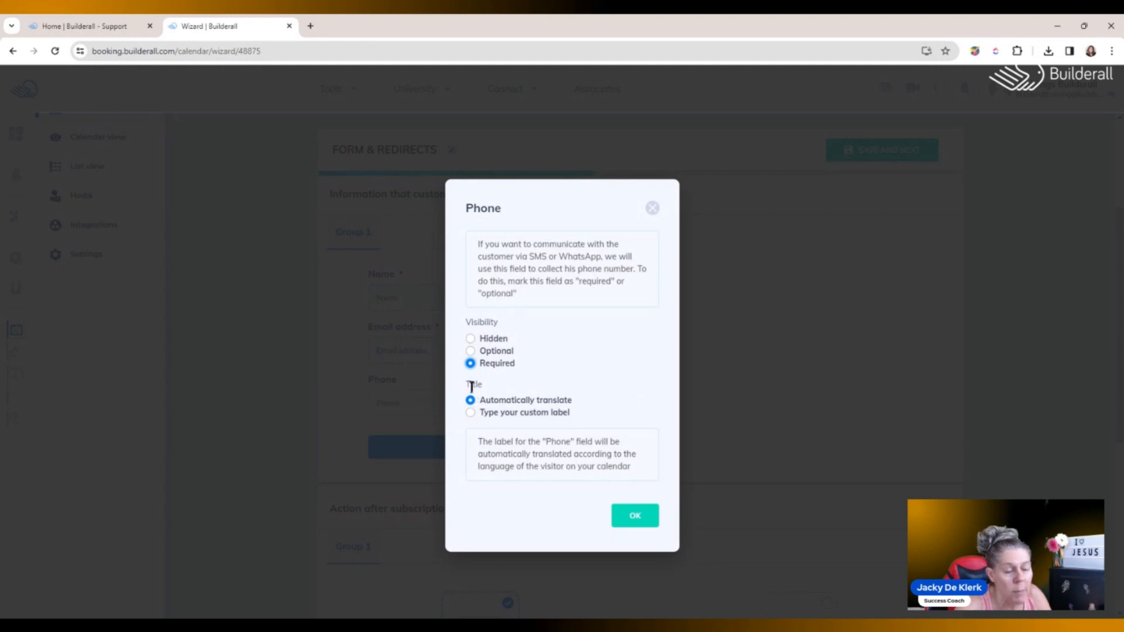
pyautogui.click(638, 516)
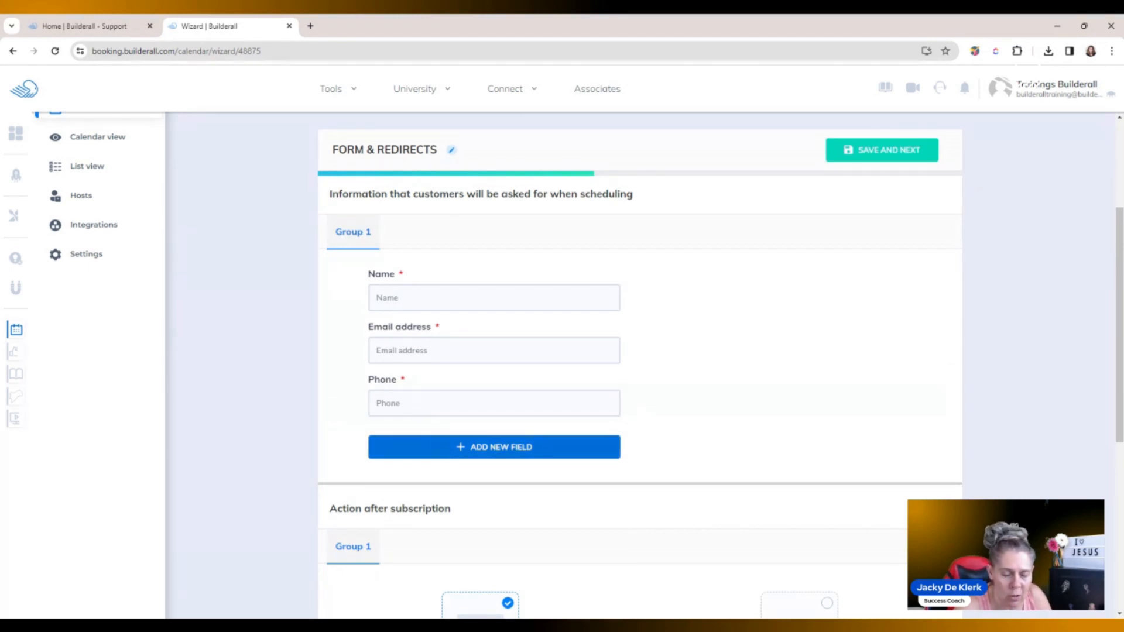
pyautogui.click(443, 449)
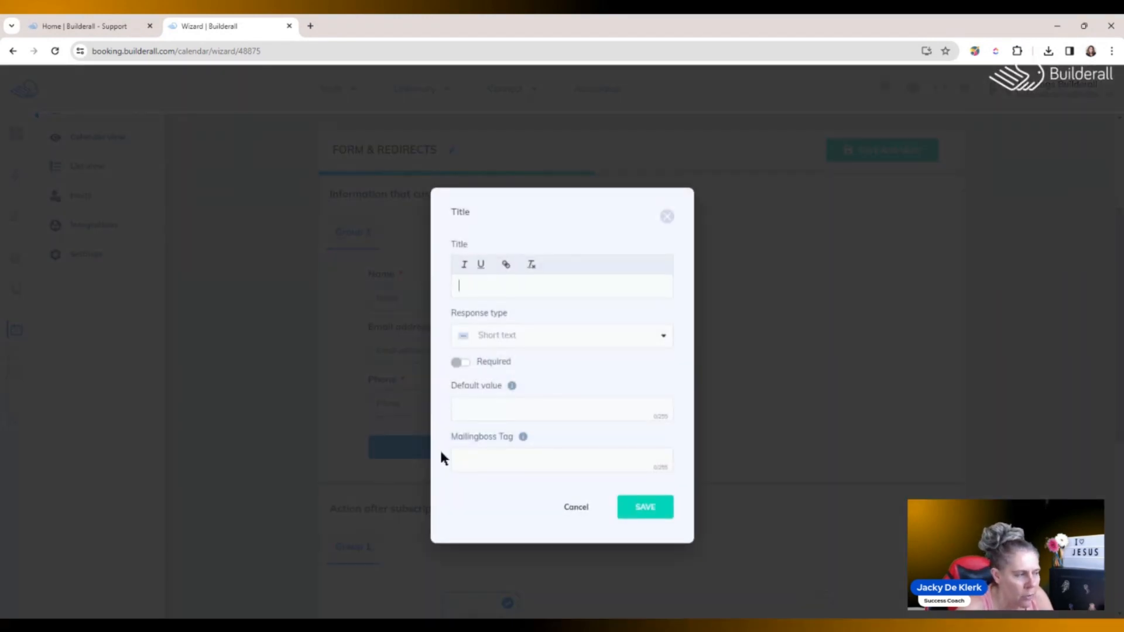
pyautogui.click(653, 338)
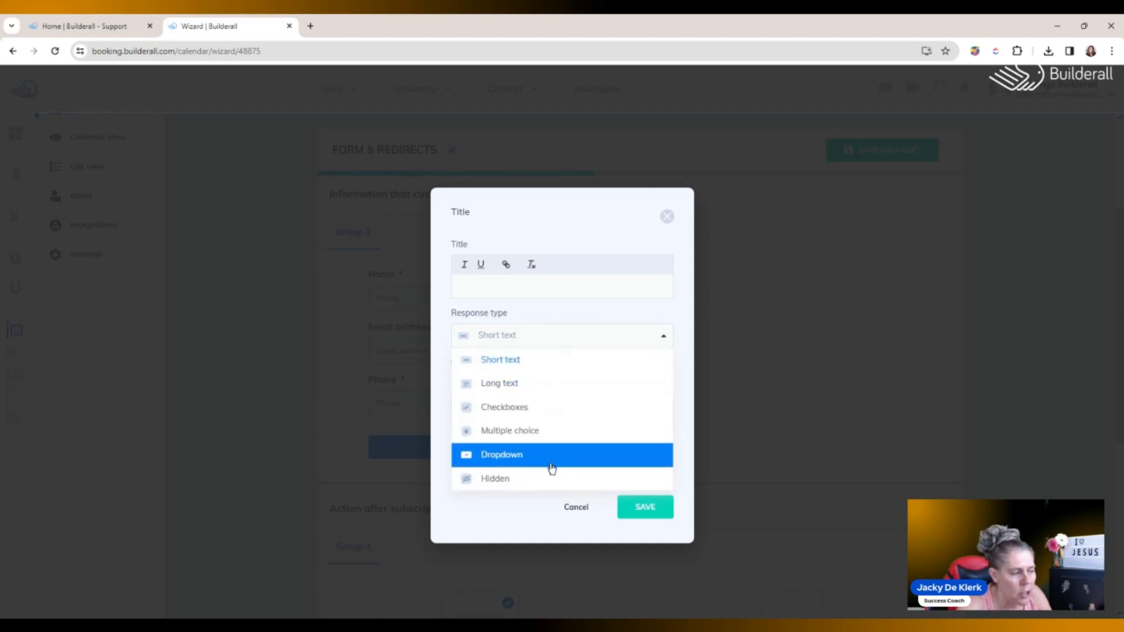
pyautogui.click(576, 507)
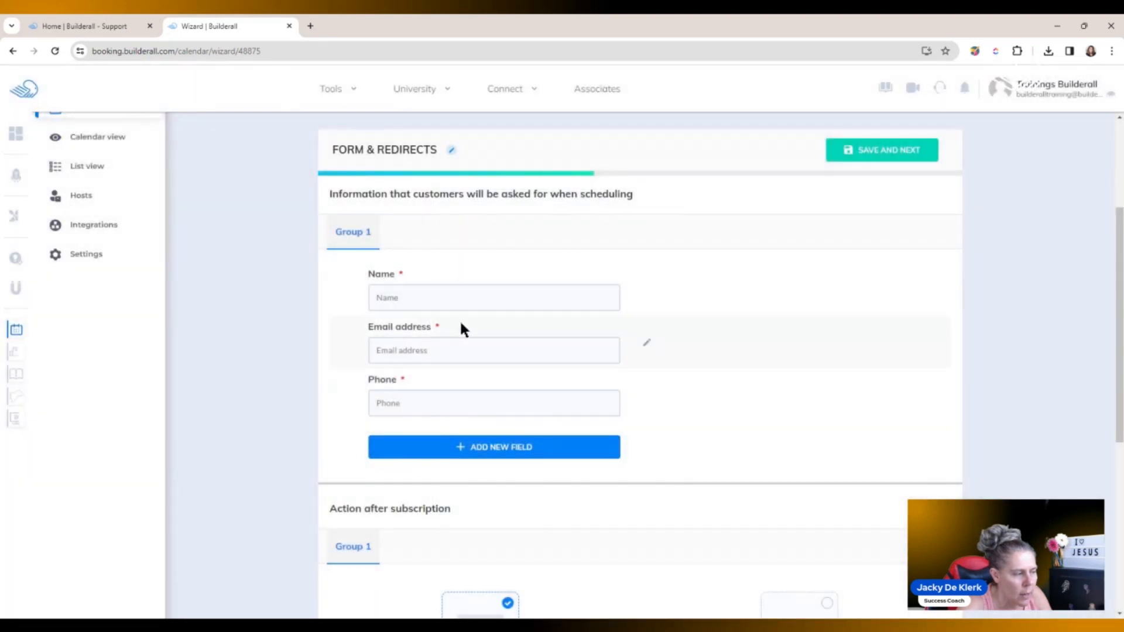
# Start a new form field titled "test", trying Long text and settling on Checkboxes as its response type
pyautogui.click(544, 449)
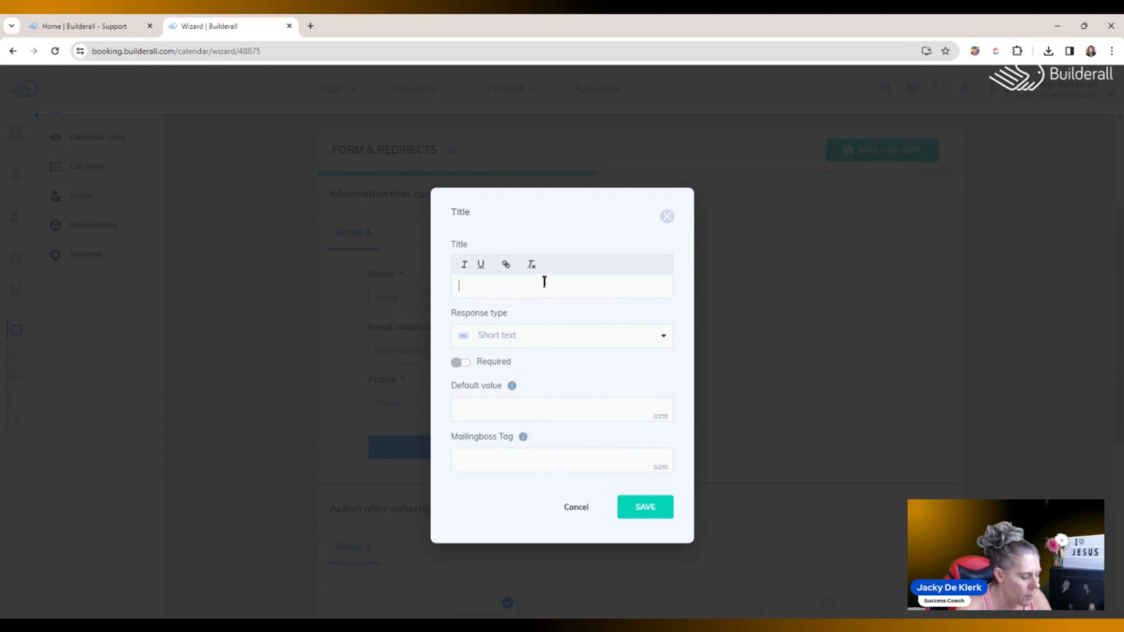
pyautogui.write('test')
pyautogui.click(567, 342)
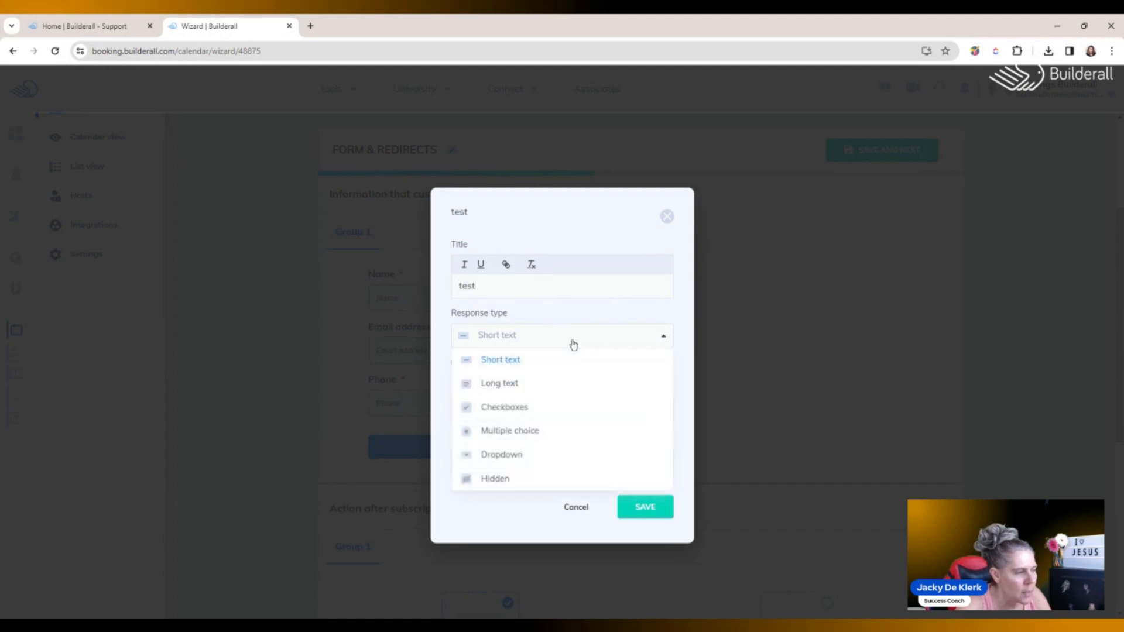
pyautogui.click(515, 381)
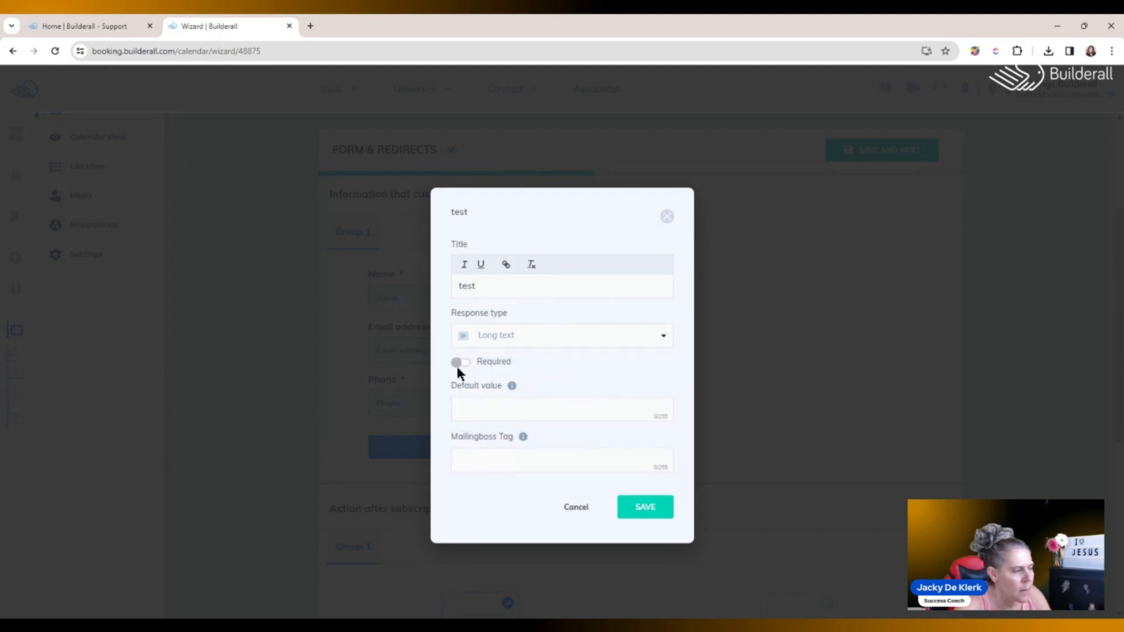
pyautogui.doubleClick(487, 286)
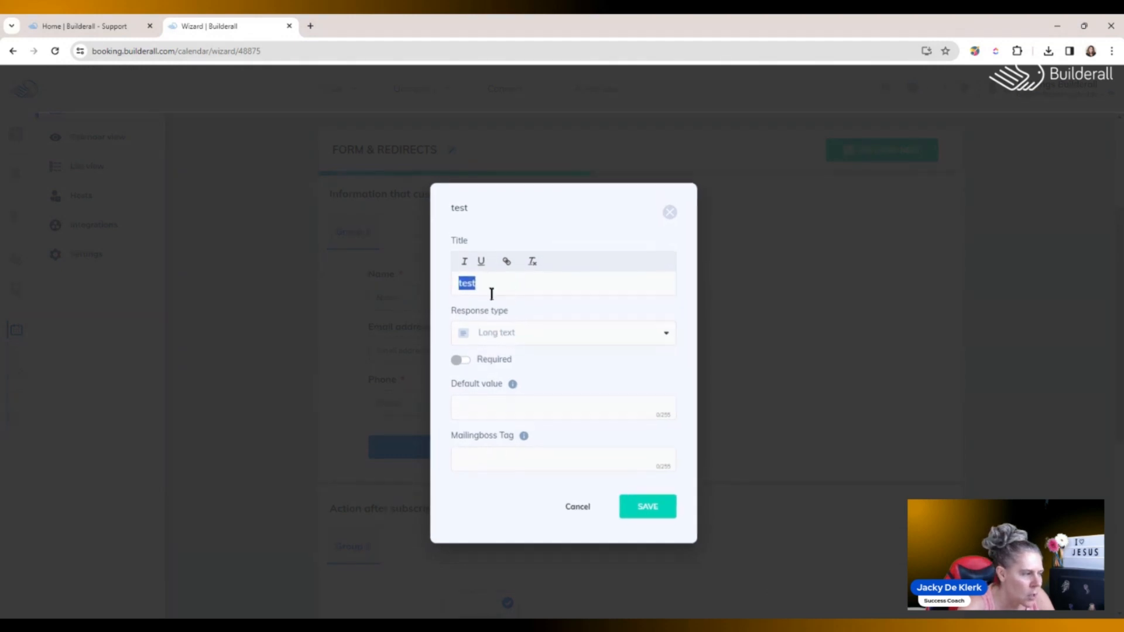
pyautogui.click(592, 345)
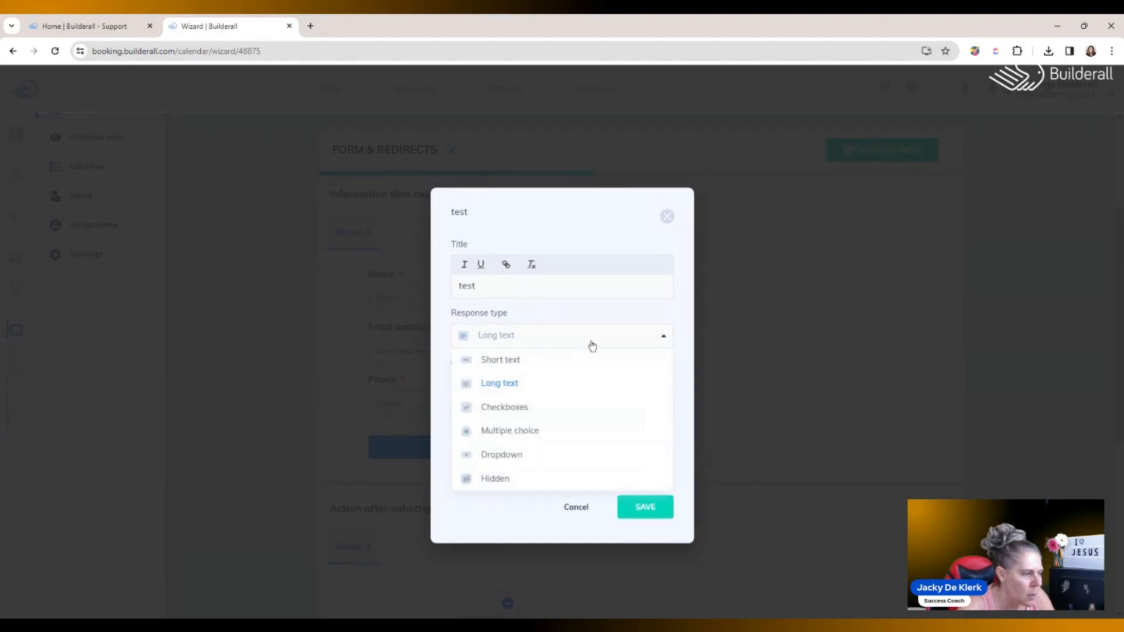
pyautogui.click(514, 407)
pyautogui.click(544, 310)
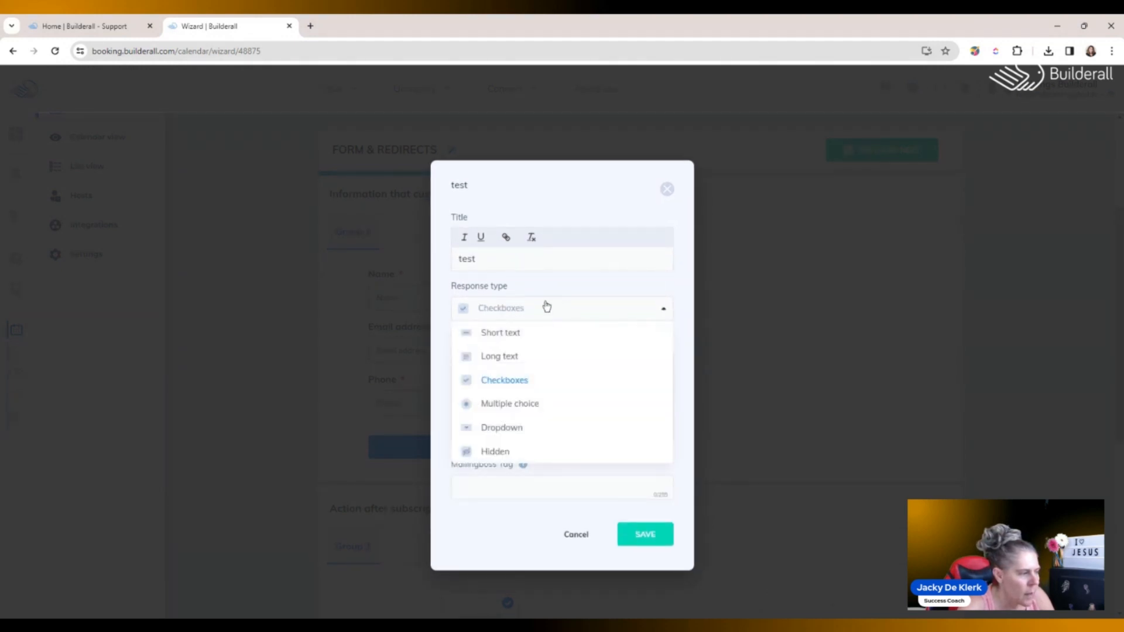
pyautogui.click(588, 267)
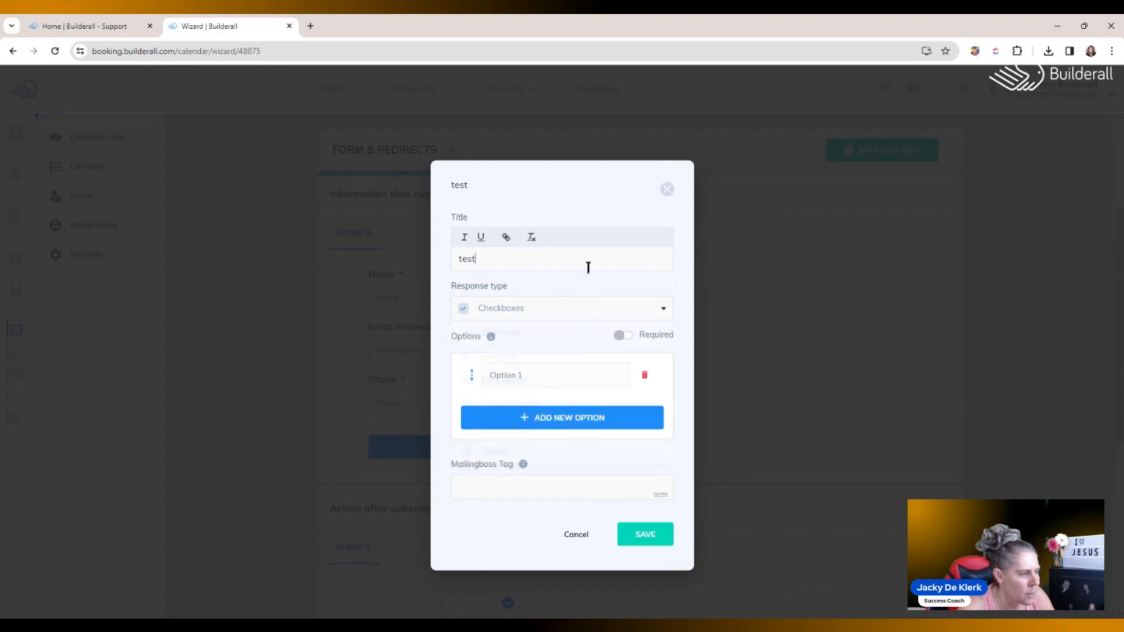
# Replace the new checkbox field's title with "Do you have kids"
pyautogui.moveTo(515, 258); pyautogui.dragTo(455, 258)
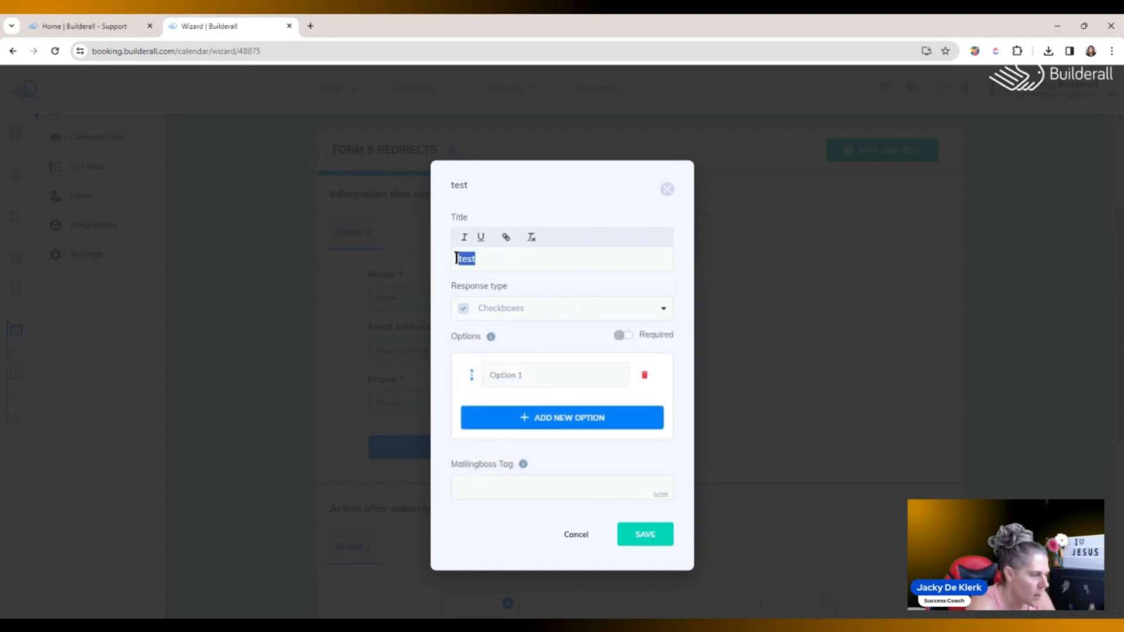
pyautogui.write('k')
pyautogui.press('BackSpace')
pyautogui.write('kIDS')
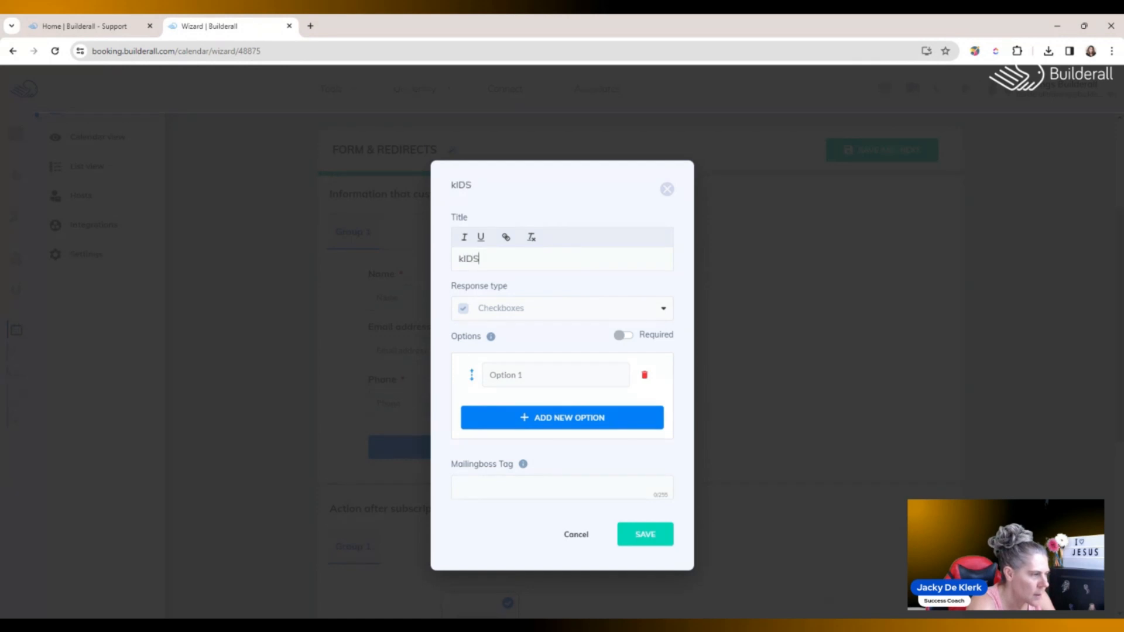
pyautogui.press('BackSpace')
pyautogui.press('BackSpace')
pyautogui.press('BackSpace')
pyautogui.press('BackSpace')
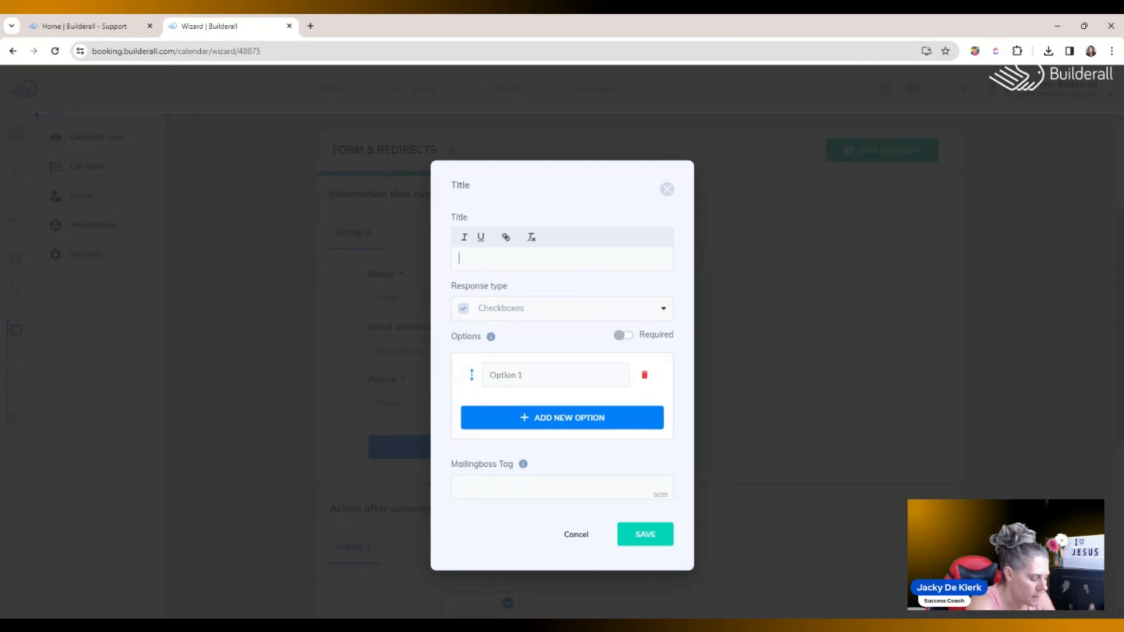
pyautogui.write('Do you have k')
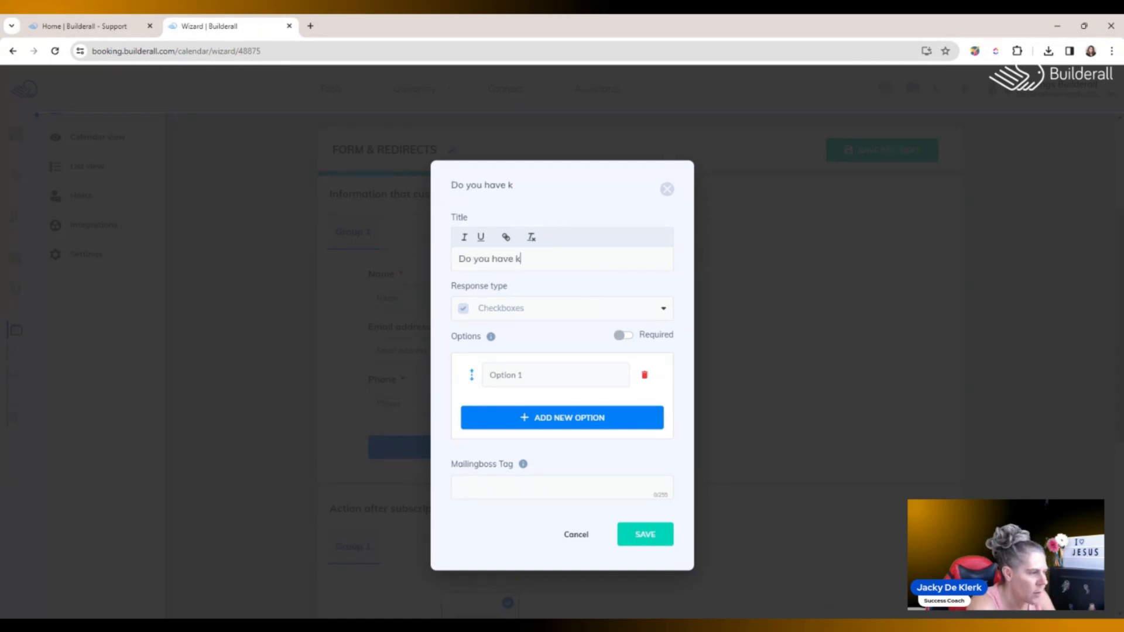
pyautogui.write('ids')
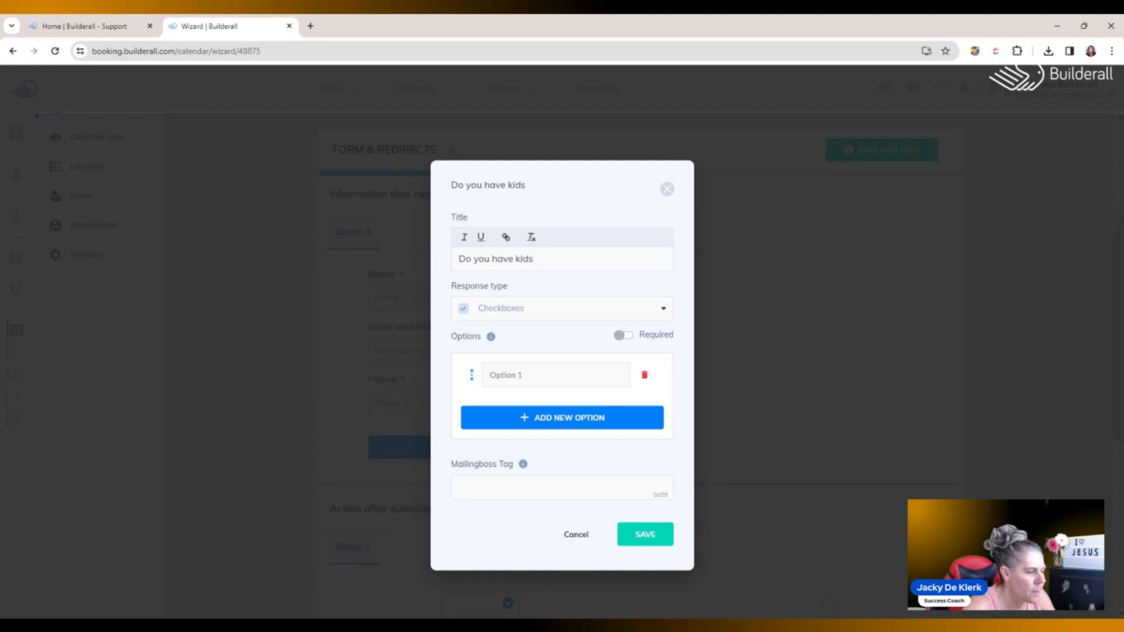
# Give the checkbox field the options Yes and No and the Mailingboss tag KIDS, and save it
pyautogui.click(584, 376)
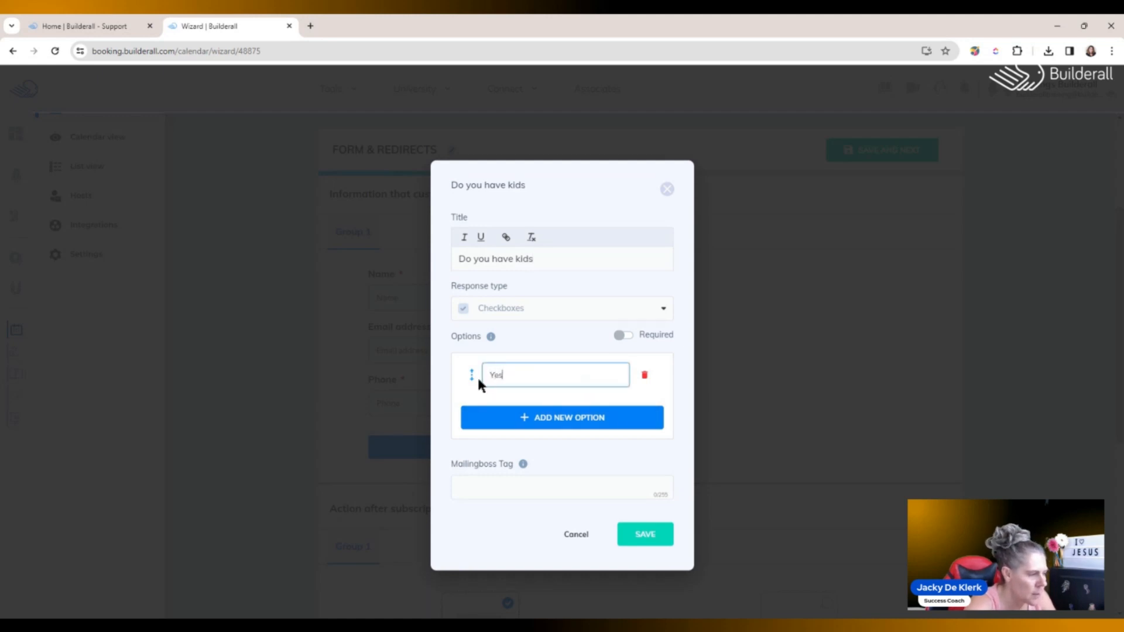
pyautogui.click(534, 417)
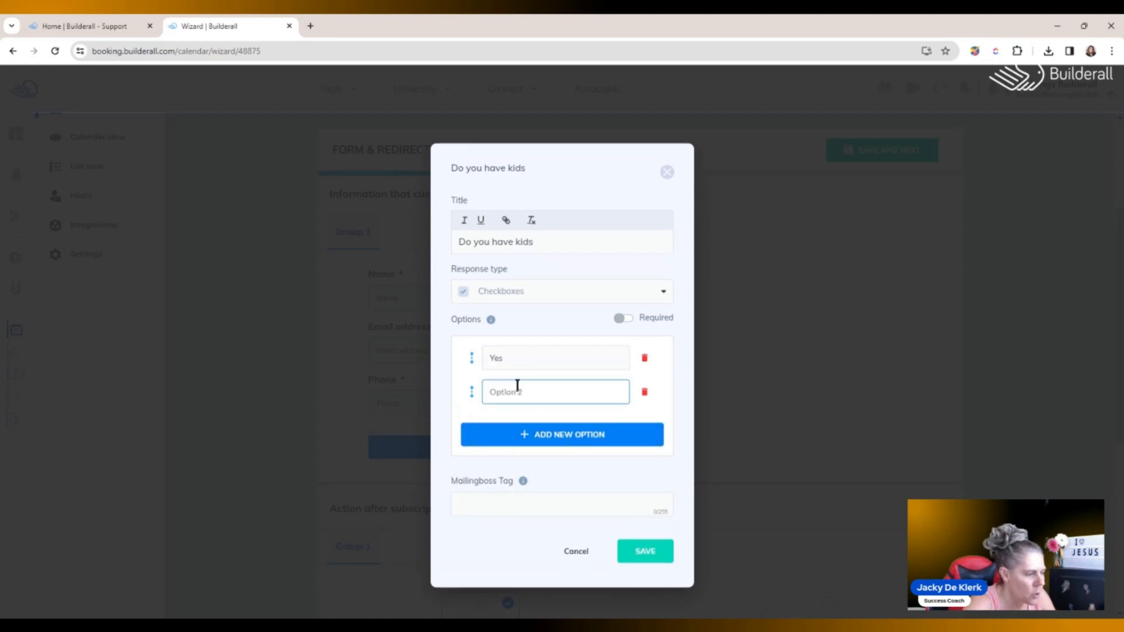
pyautogui.write('No')
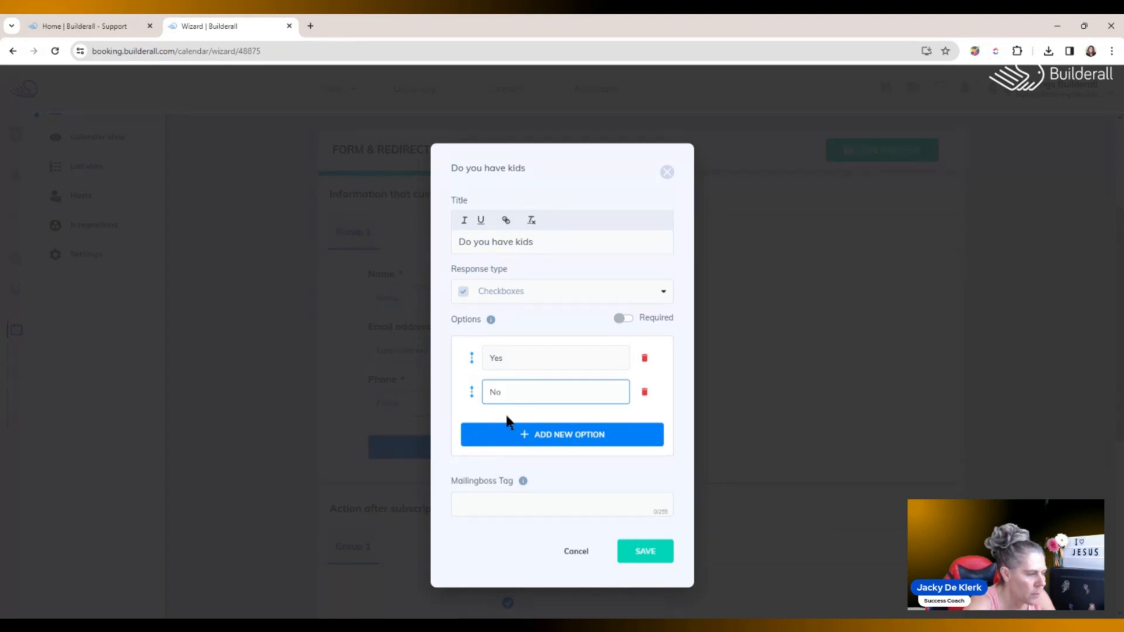
pyautogui.click(530, 499)
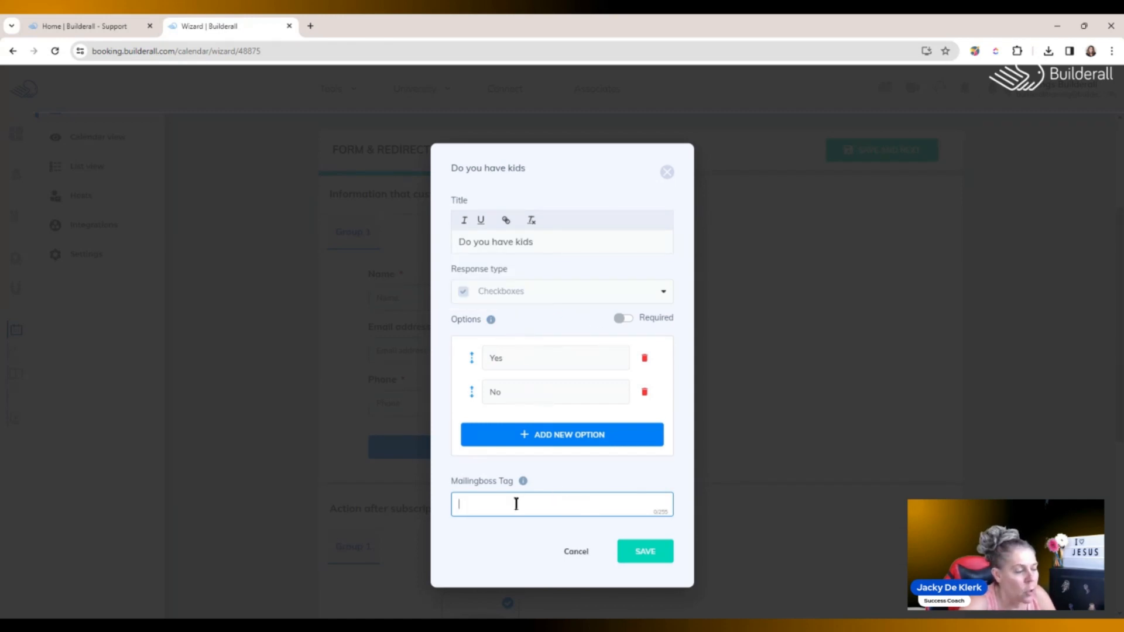
pyautogui.write('KIDS')
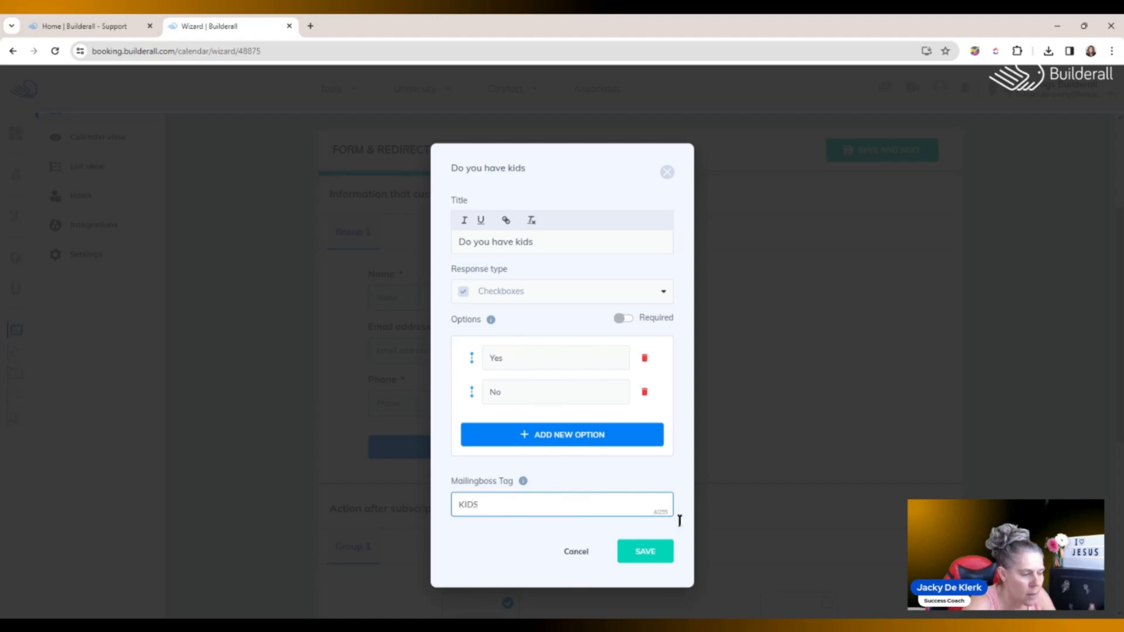
pyautogui.click(657, 554)
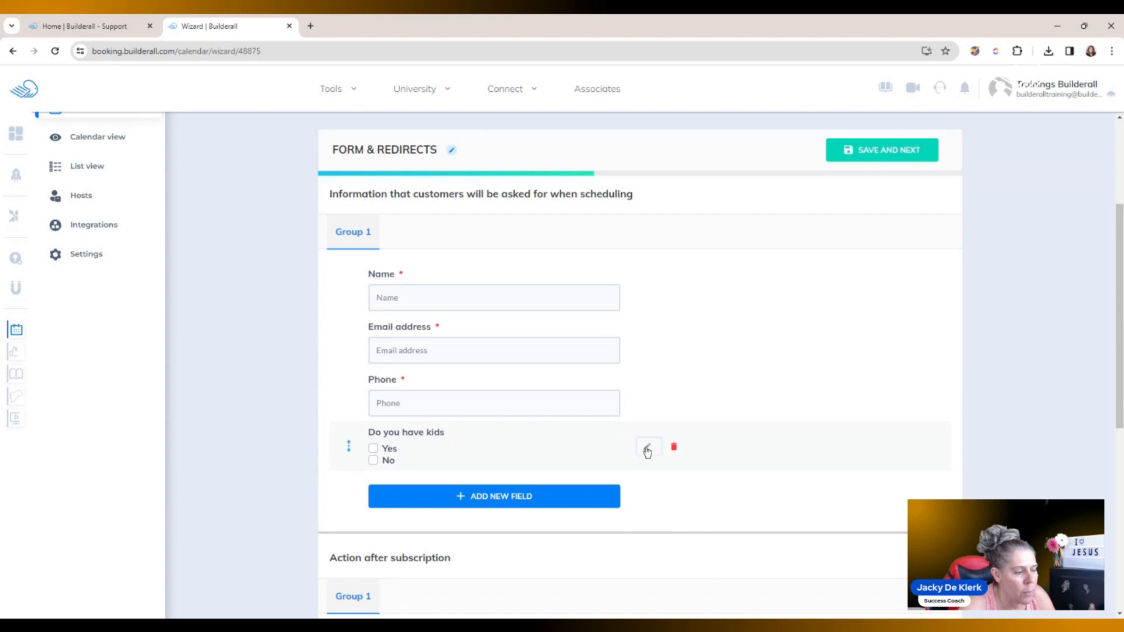
# Make the "Do you have kids" field required, save it, and delete the field from the form
pyautogui.click(644, 449)
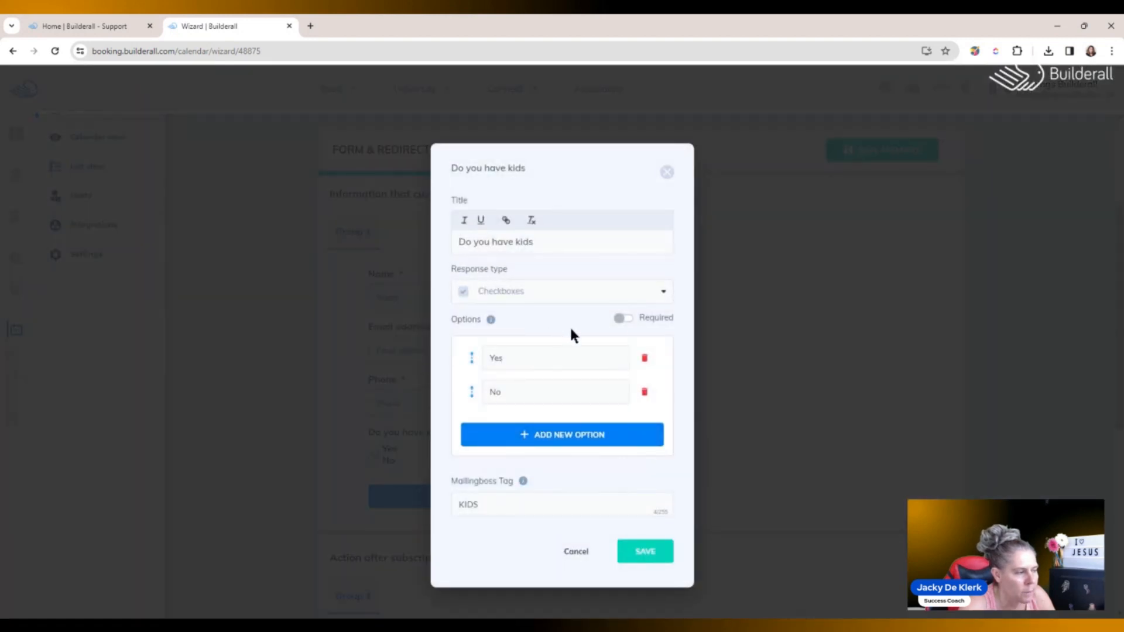
pyautogui.click(645, 551)
pyautogui.moveTo(720, 440)
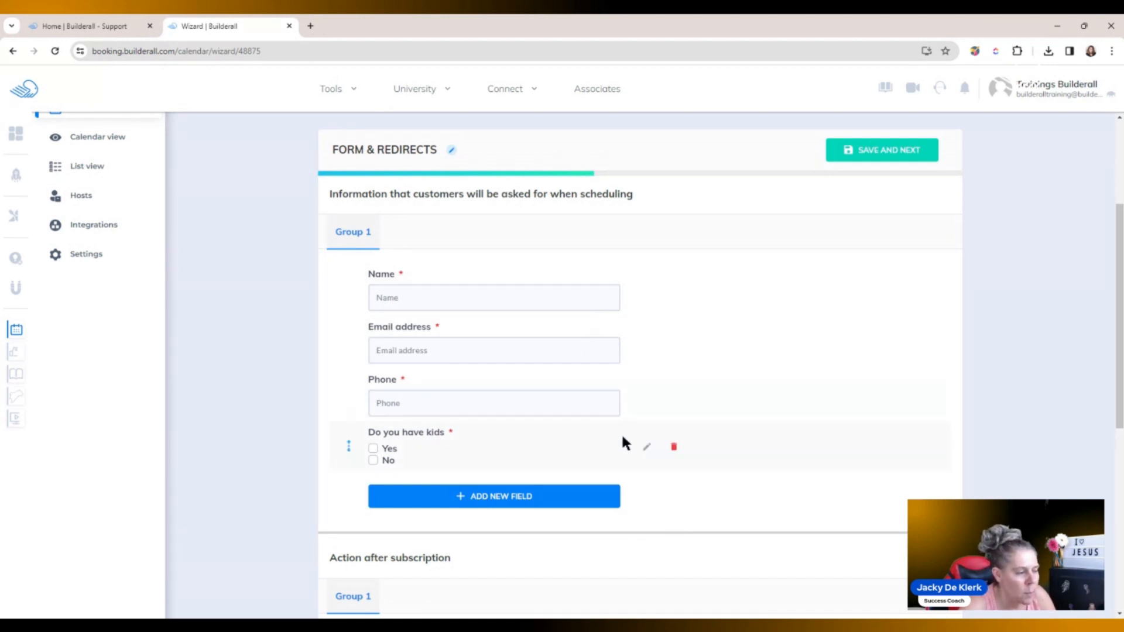
pyautogui.click(673, 447)
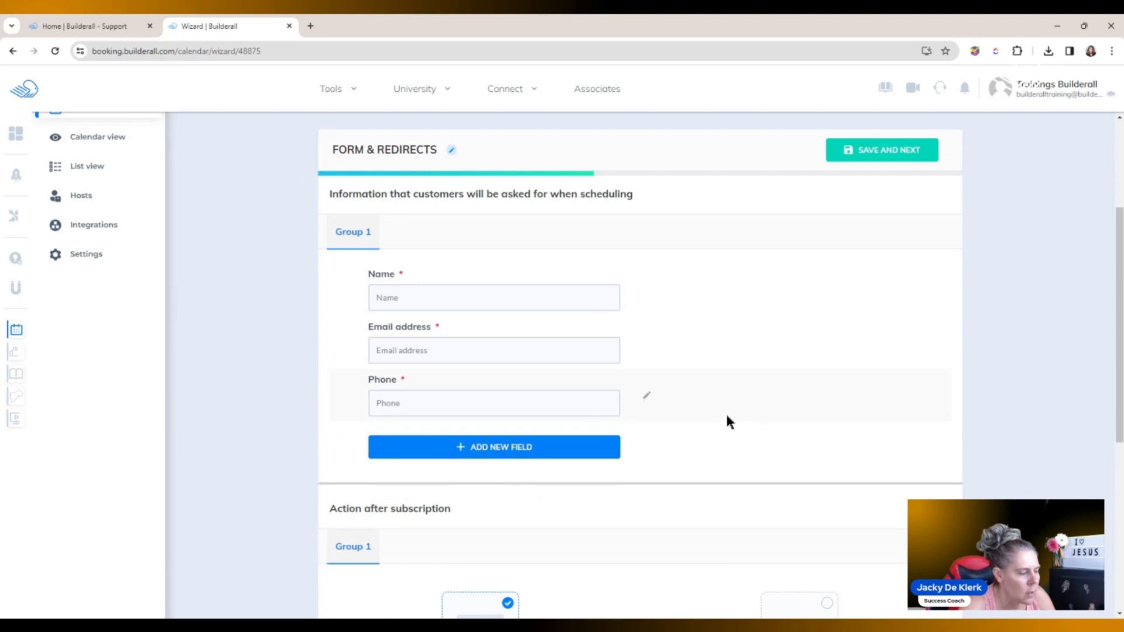
# Review the action after subscription for Group 1 and expand its Thank You Page Button settings
pyautogui.scroll(3, 743, 415)
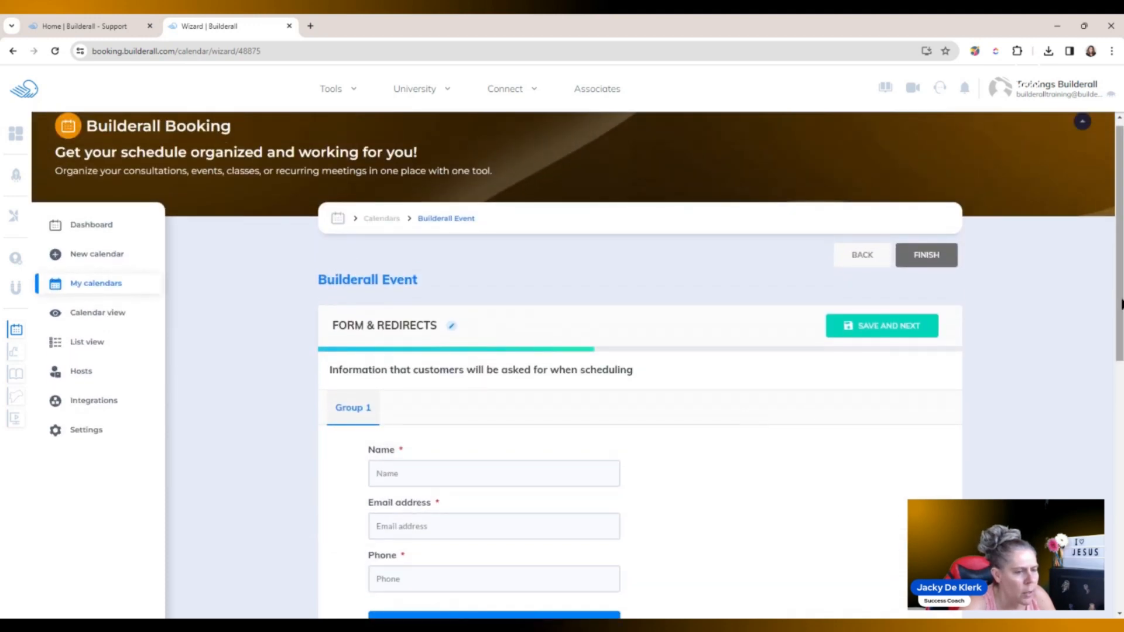
pyautogui.scroll(-8, 1118, 294)
pyautogui.scroll(-2, 1116, 553)
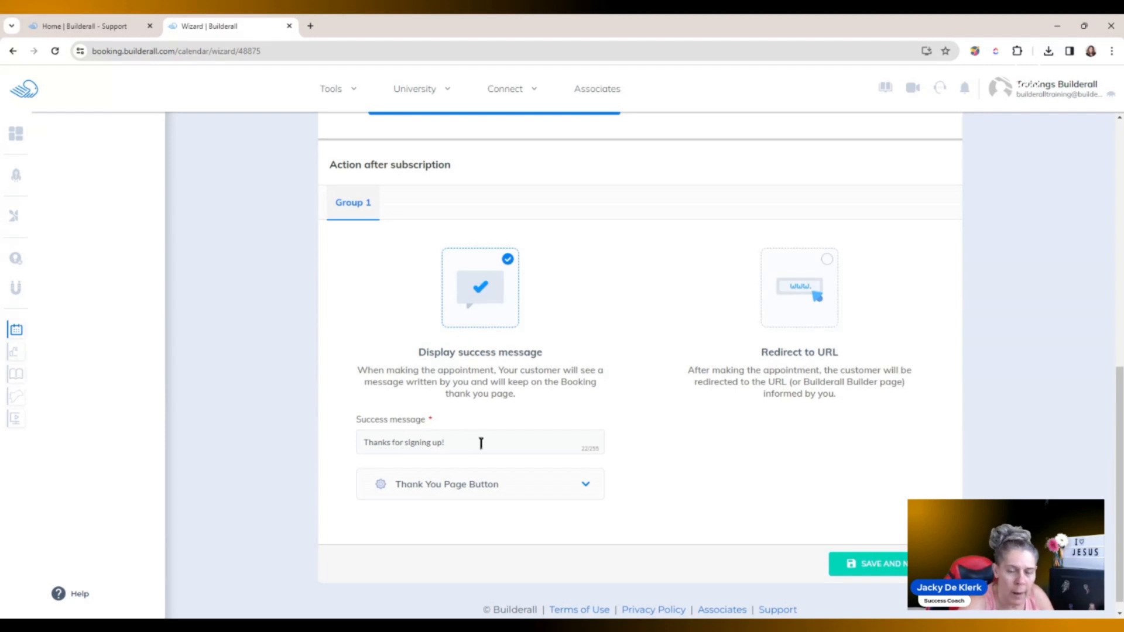
pyautogui.click(583, 485)
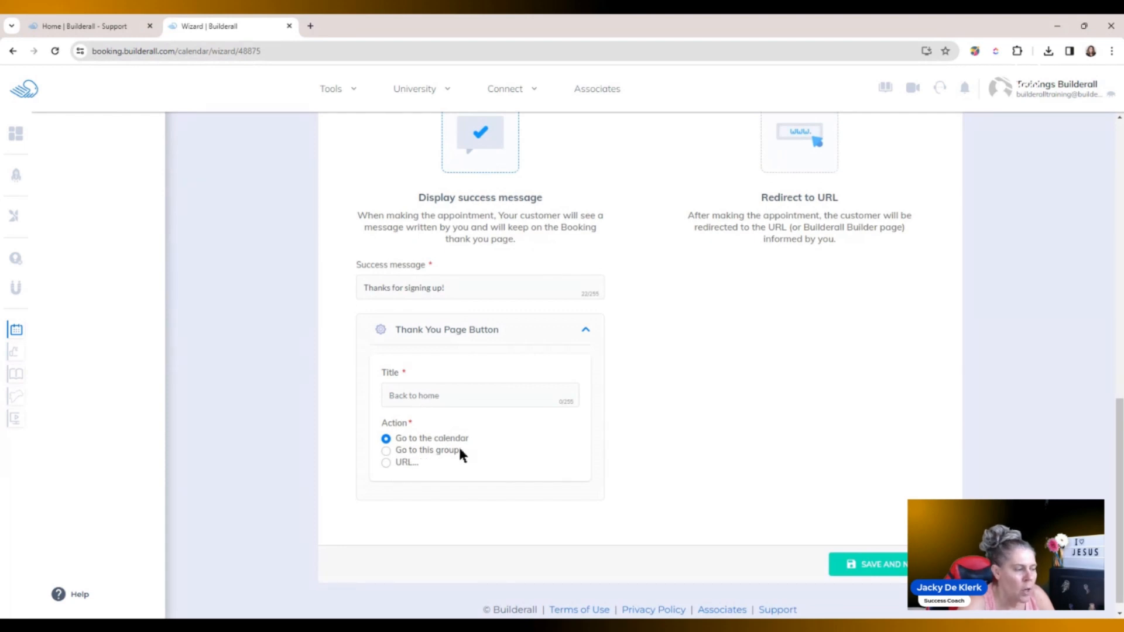
# Set the Thank You Page Button's action to a custom URL and collapse its settings
pyautogui.click(385, 463)
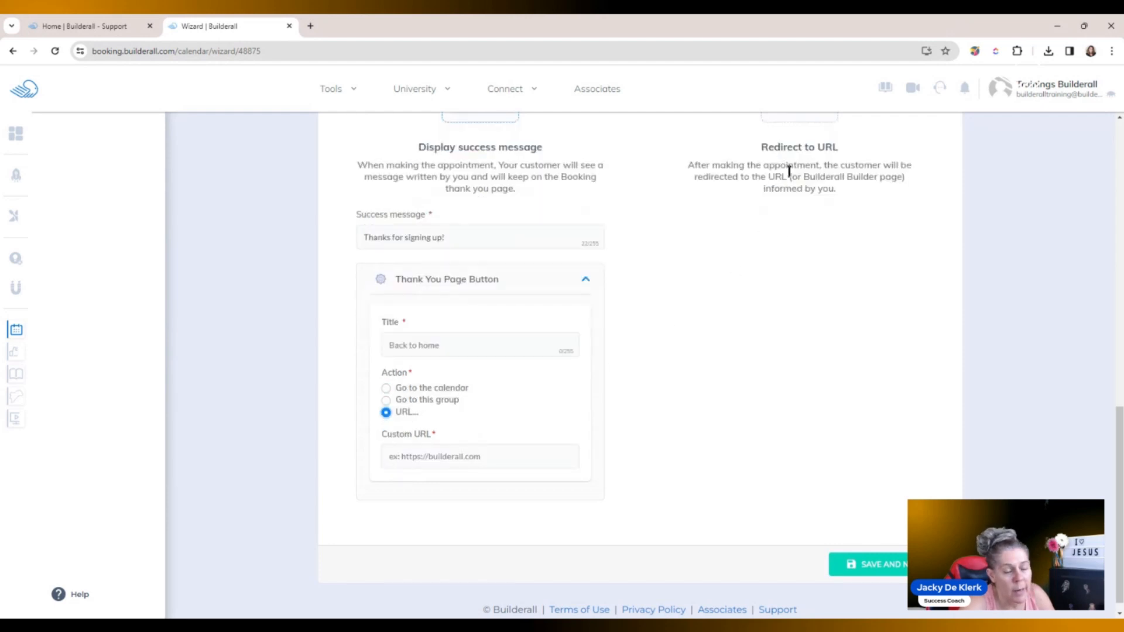
pyautogui.click(586, 280)
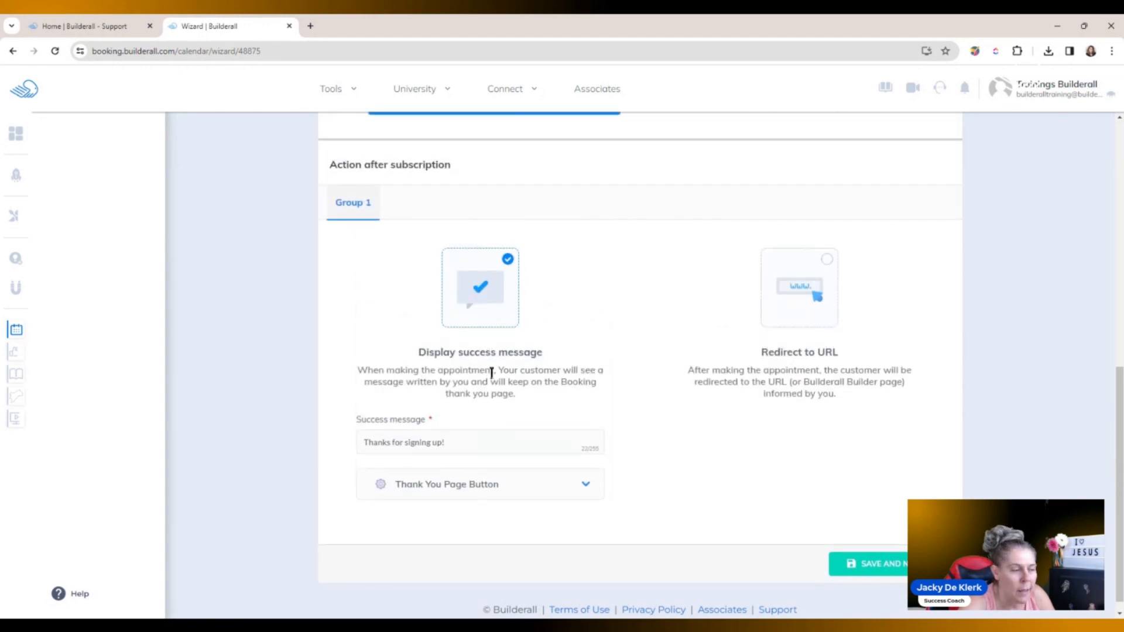
# Try redirecting subscribers to the Confirm Email page of the Builderall Test Domain website, and switch back to Display success message
pyautogui.click(826, 259)
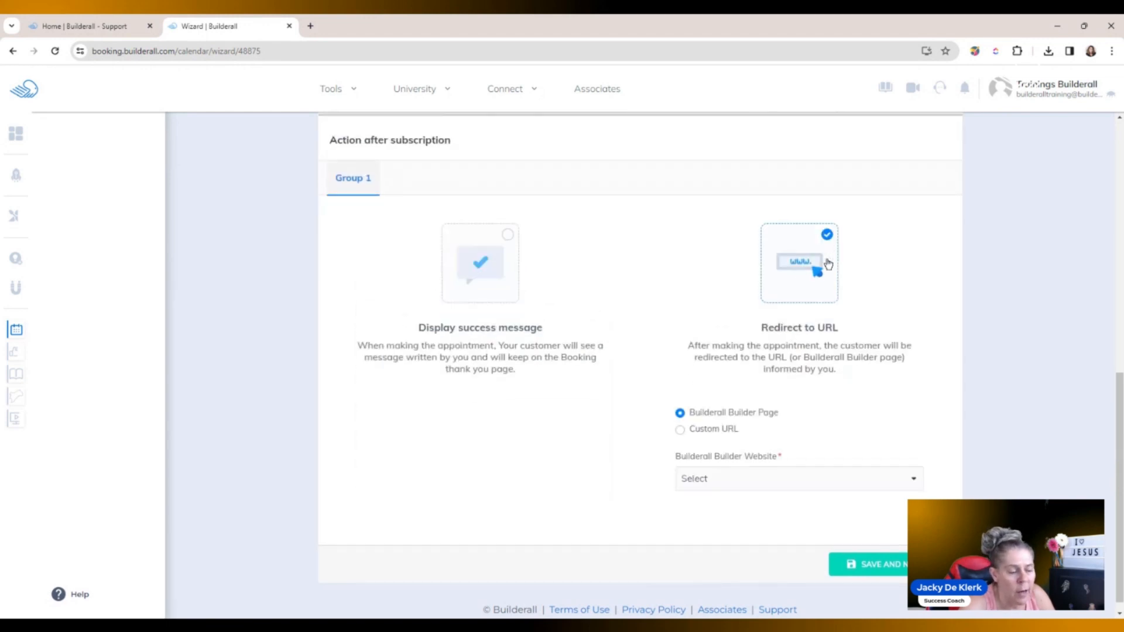
pyautogui.click(680, 430)
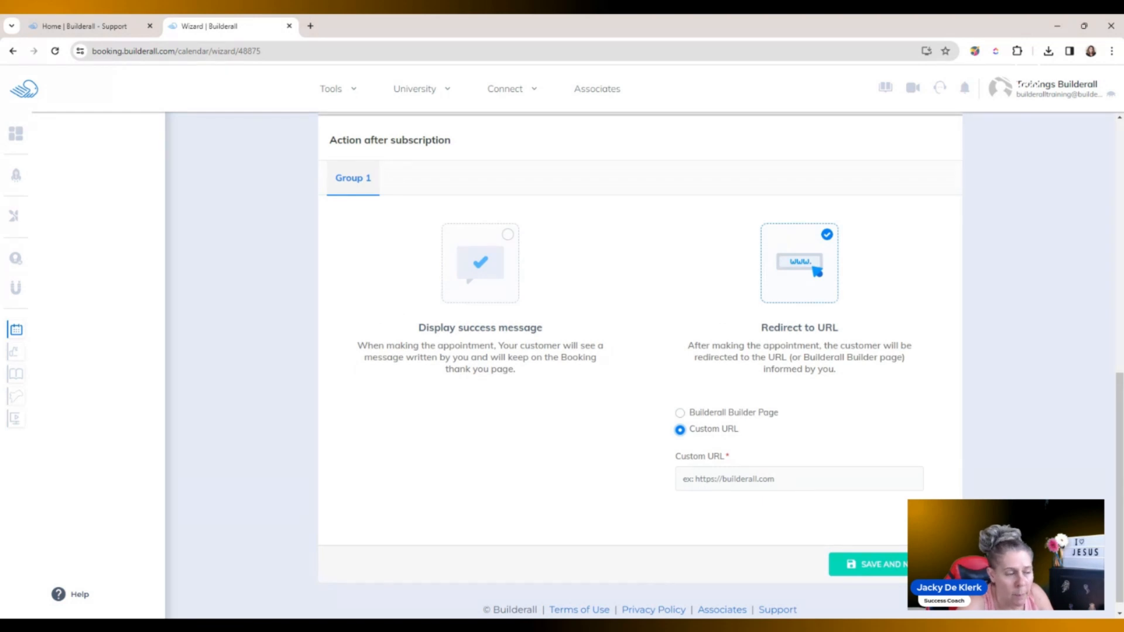
pyautogui.click(681, 412)
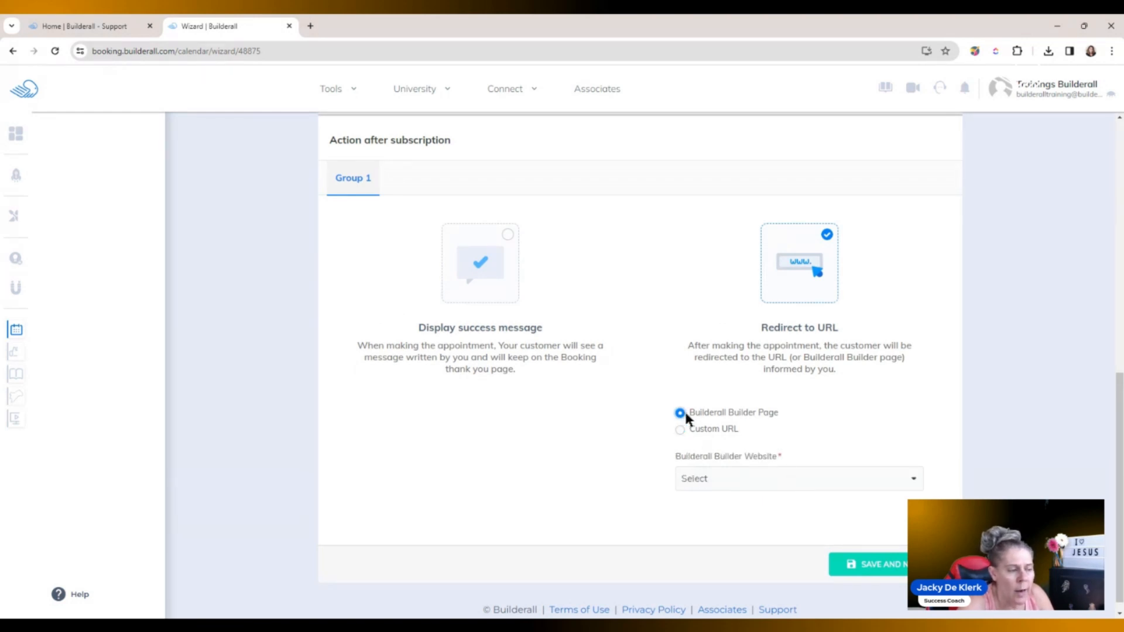
pyautogui.click(738, 475)
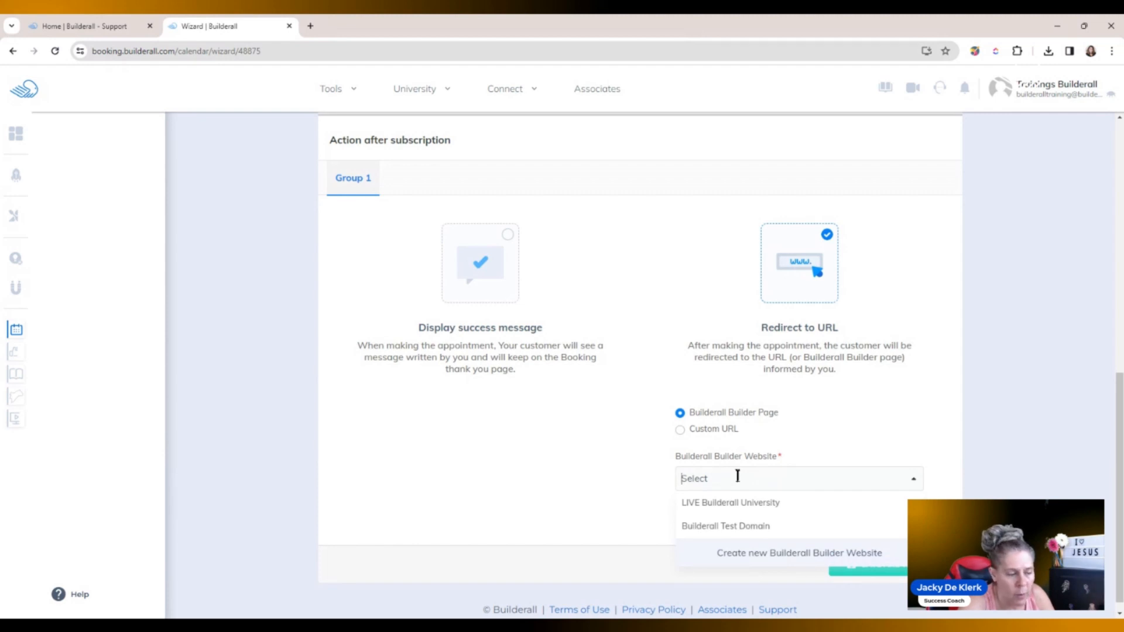
pyautogui.click(753, 526)
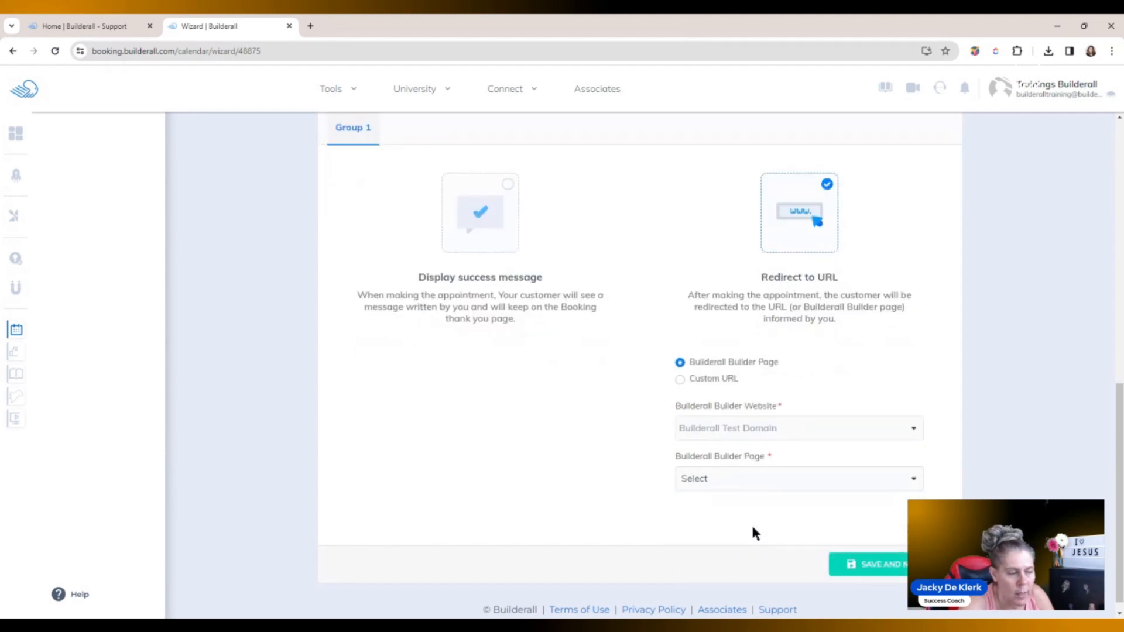
pyautogui.click(760, 478)
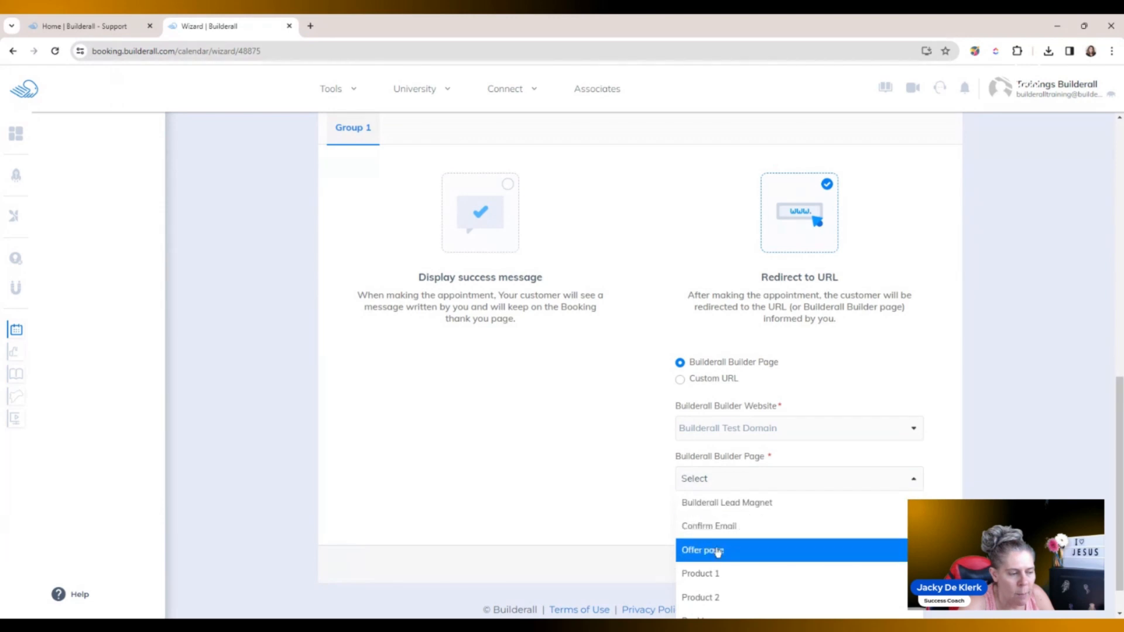
pyautogui.click(720, 527)
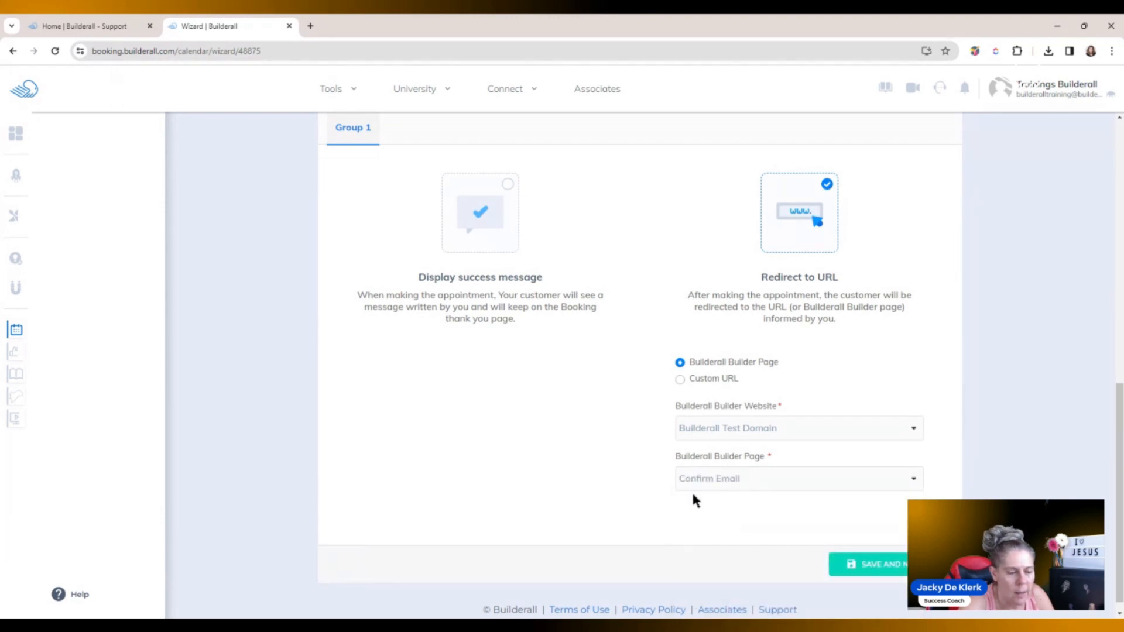
pyautogui.click(506, 186)
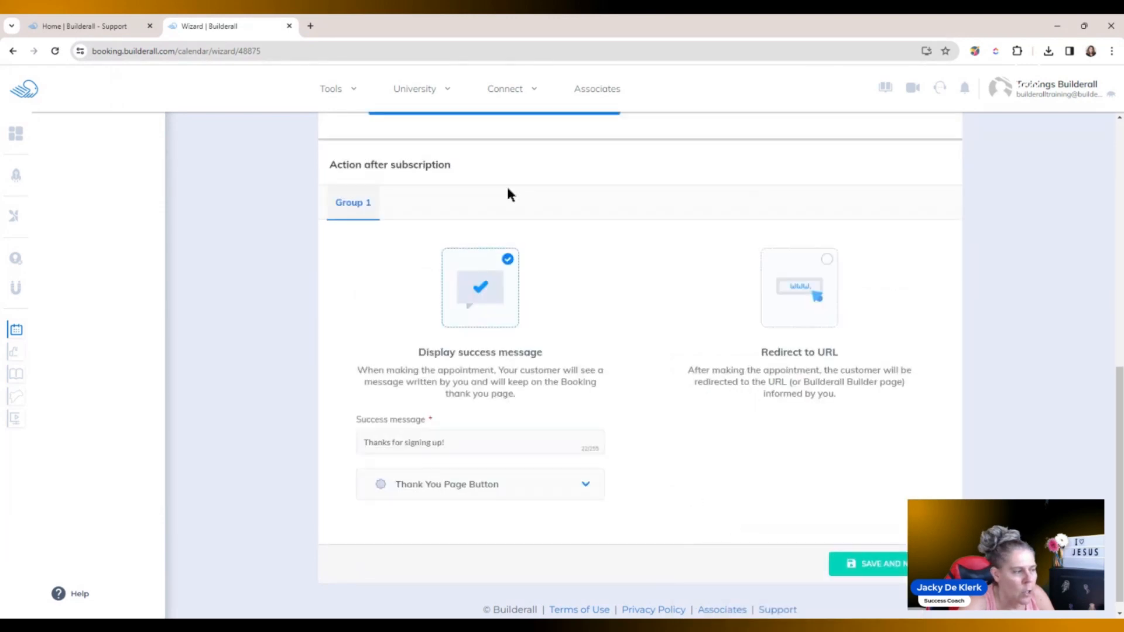
# Save the action after subscription and, in the Communication stage, turn on schedule confirmations to subscribers for Group 1
pyautogui.click(868, 563)
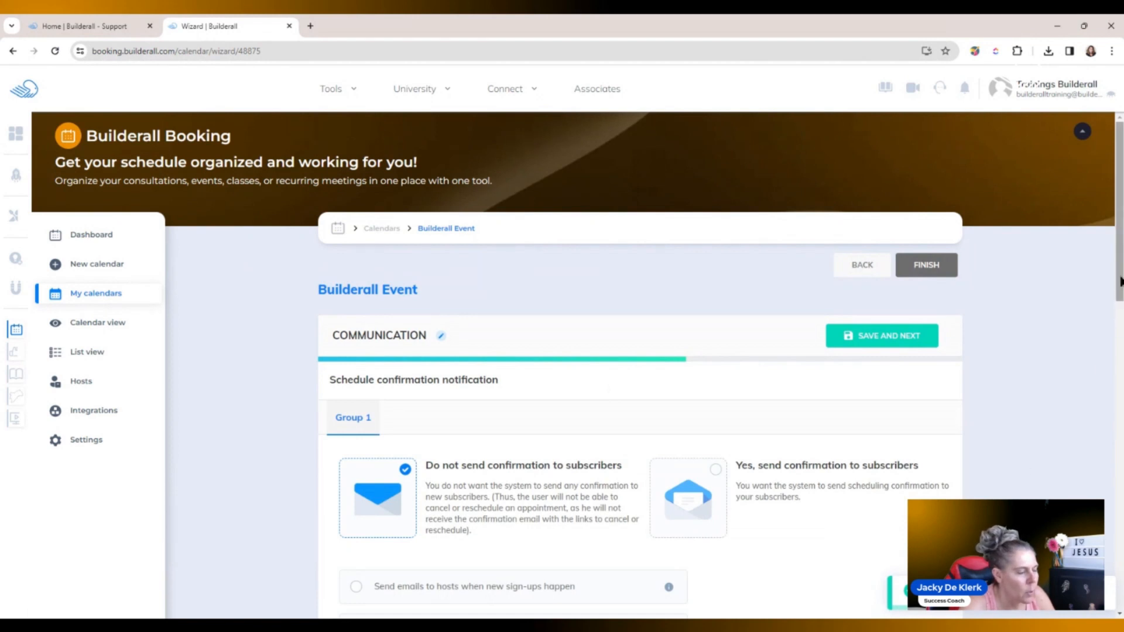
pyautogui.scroll(-2, 1119, 316)
pyautogui.scroll(-3, 1119, 316)
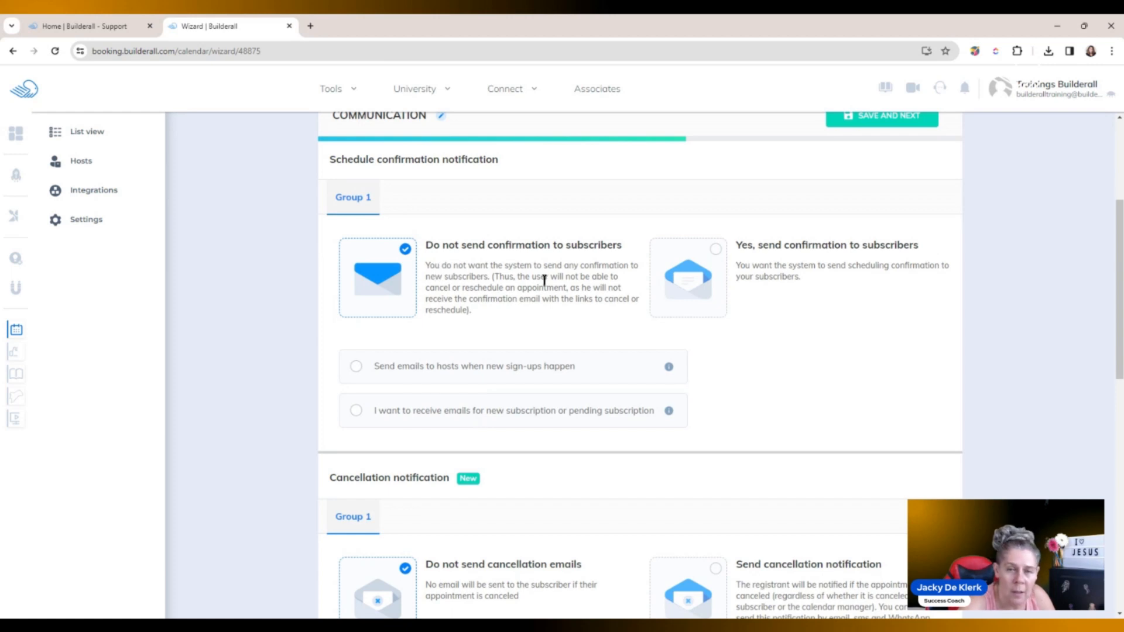
pyautogui.click(716, 250)
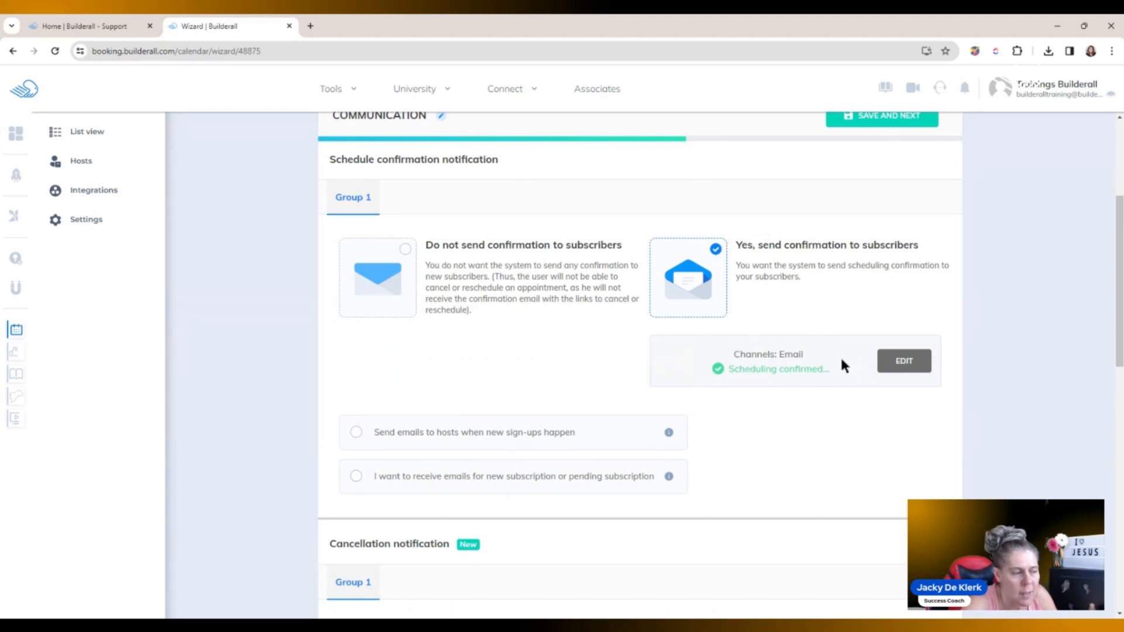
# Open the subscriber confirmation notification for editing and examine its Email, SMS and WhatsApp versions, including the notice on SMS length
pyautogui.click(909, 367)
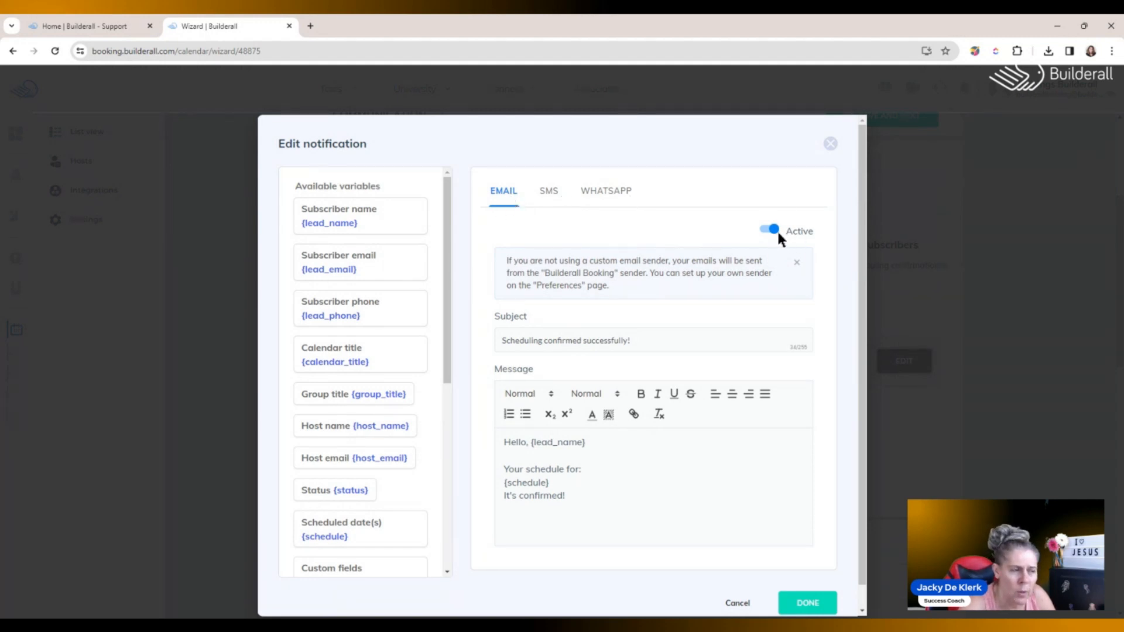
pyautogui.click(549, 193)
pyautogui.click(608, 196)
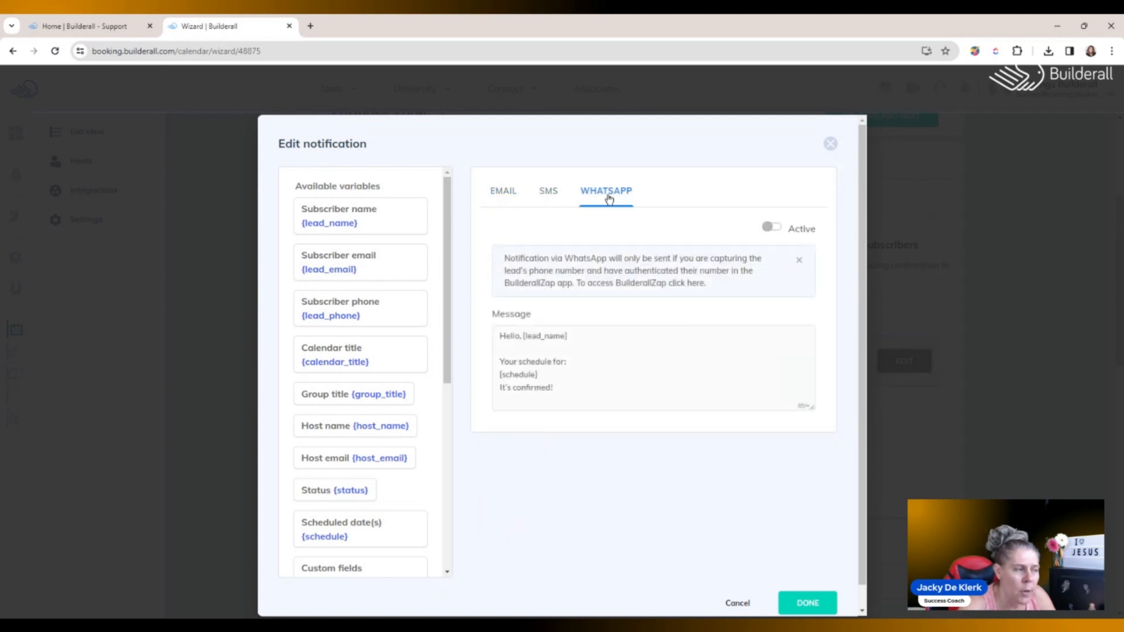
pyautogui.click(549, 193)
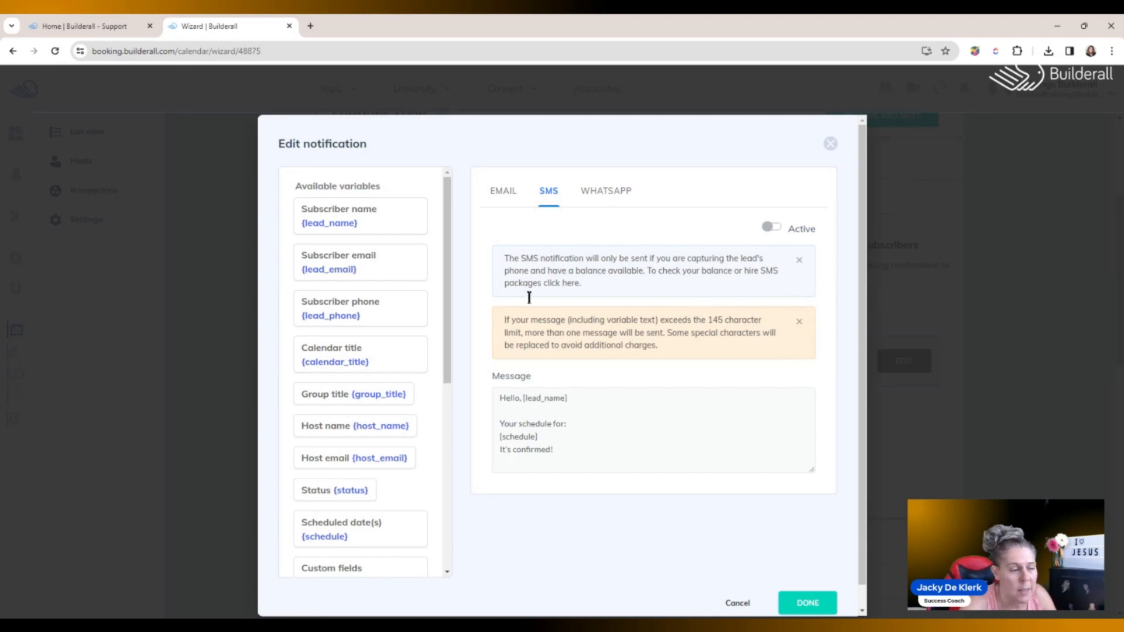
pyautogui.click(617, 197)
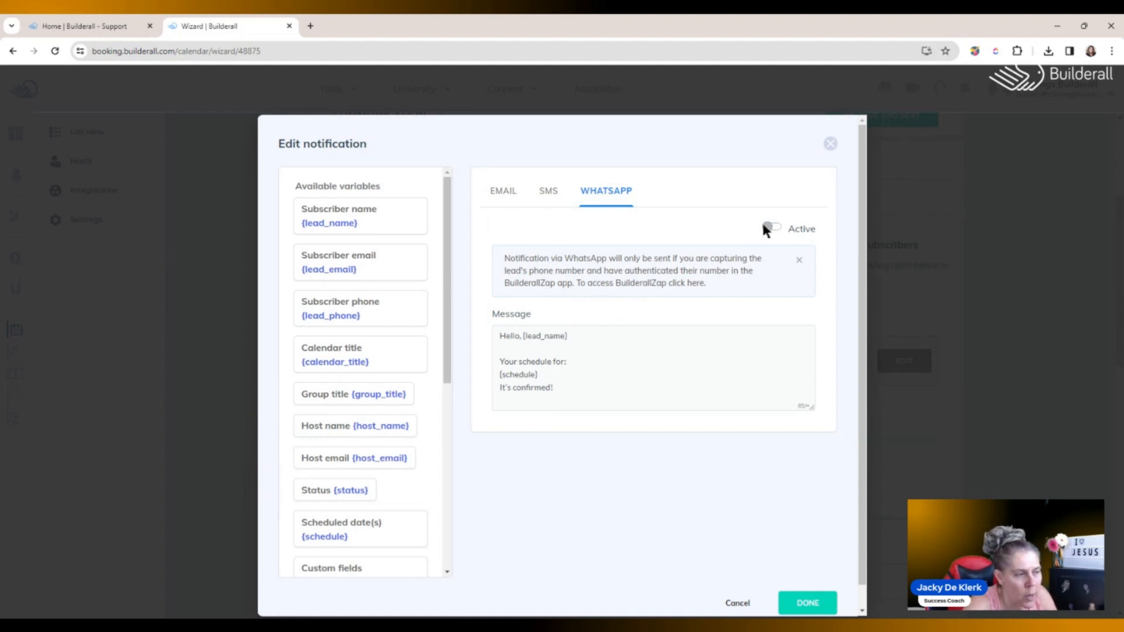
pyautogui.click(555, 192)
pyautogui.click(498, 191)
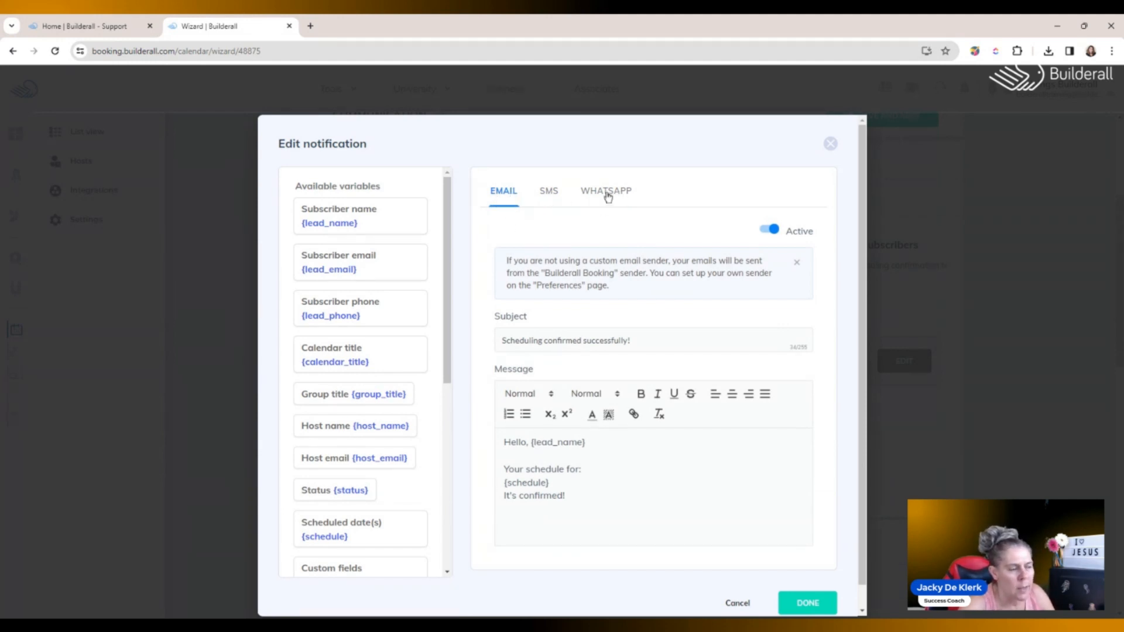
pyautogui.click(553, 193)
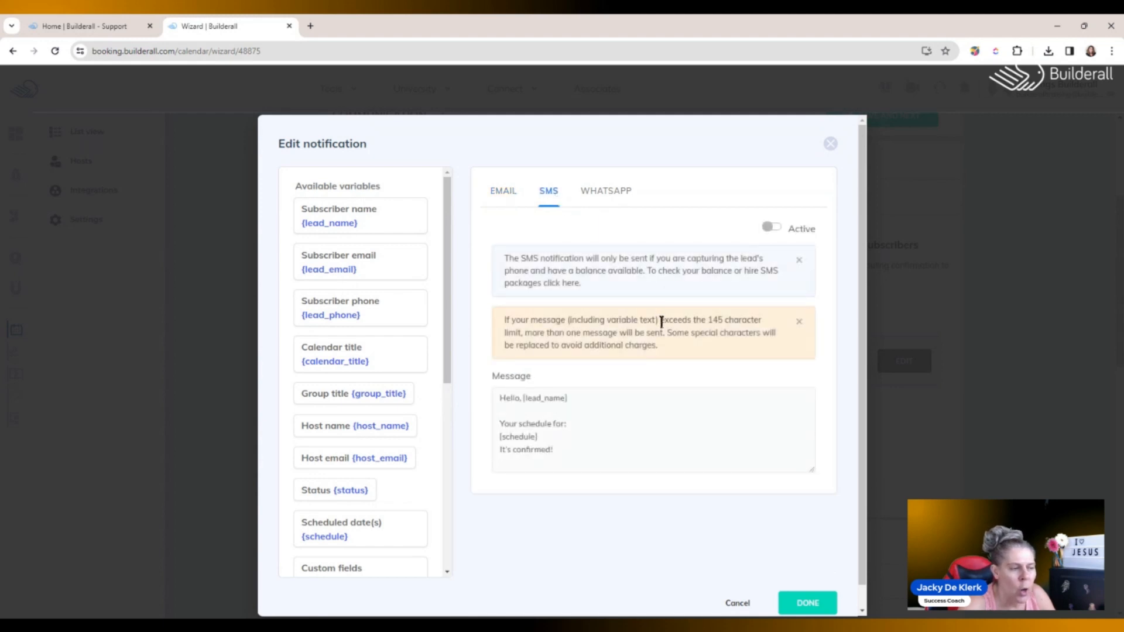
pyautogui.moveTo(660, 320); pyautogui.dragTo(772, 328)
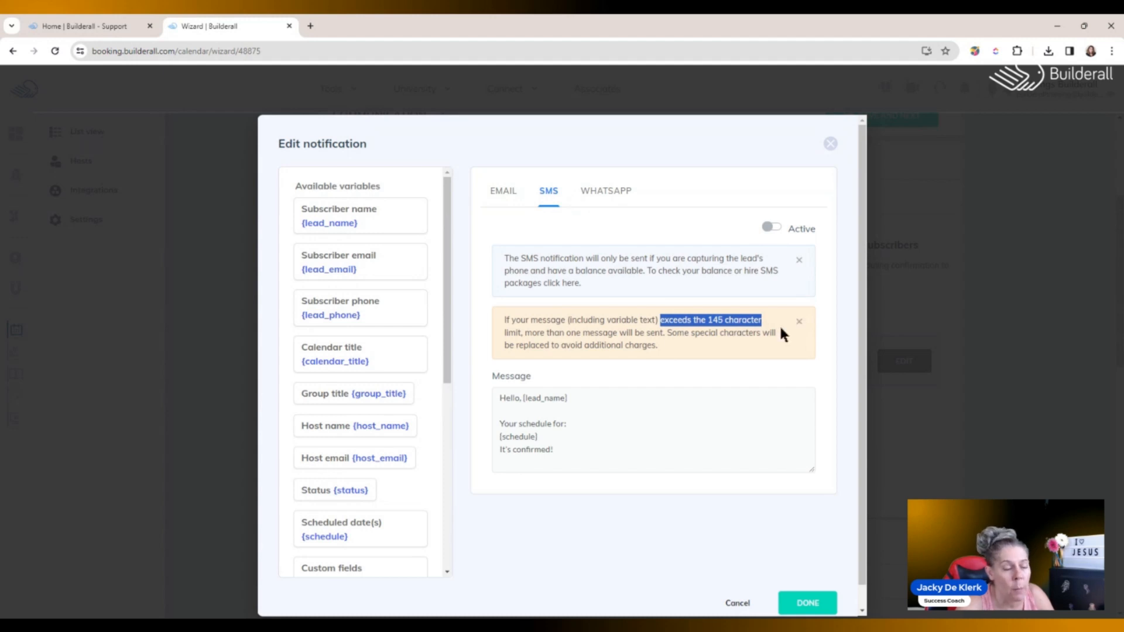
pyautogui.moveTo(671, 352); pyautogui.dragTo(501, 320)
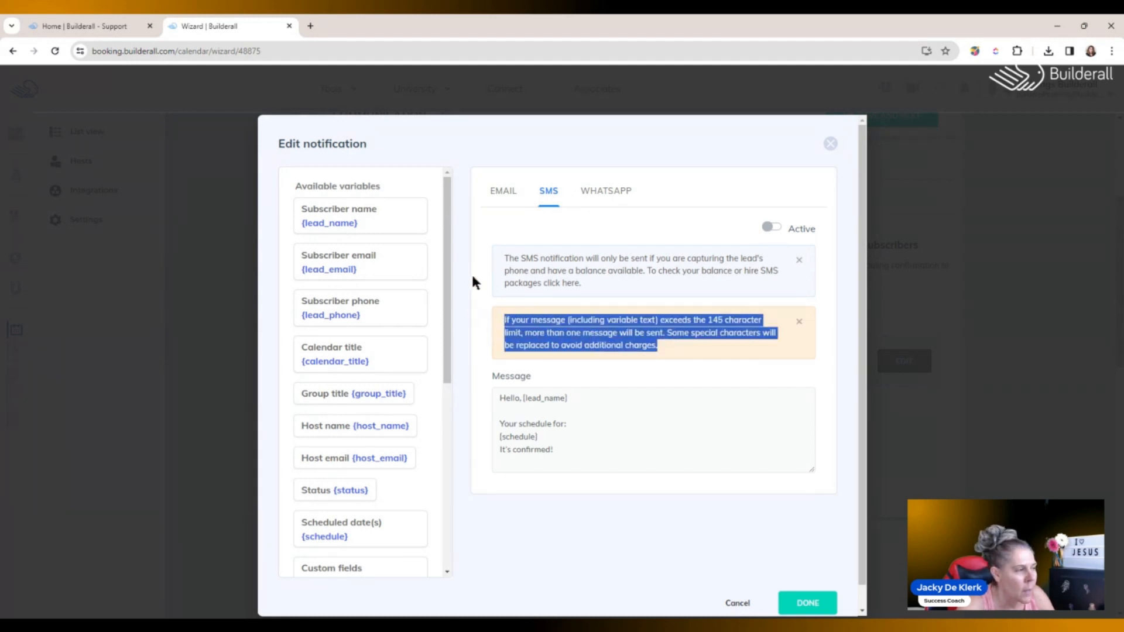
pyautogui.click(503, 199)
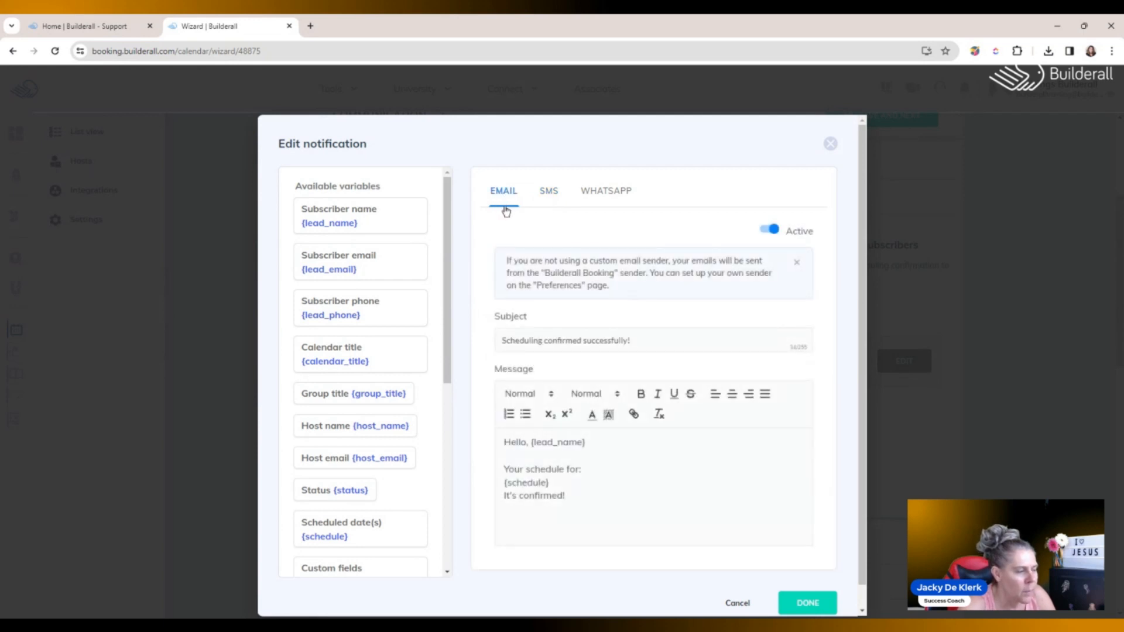
pyautogui.moveTo(449, 212)
pyautogui.mouseDown()
pyautogui.moveTo(451, 409)
pyautogui.moveTo(429, 269)
pyautogui.moveTo(433, 207)
pyautogui.mouseUp()
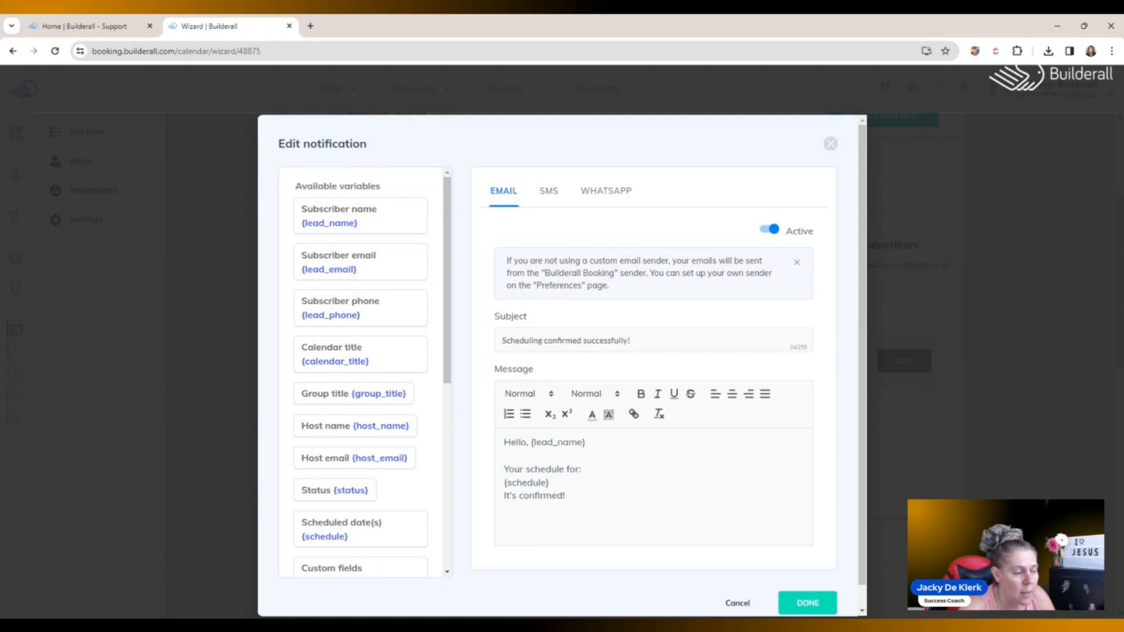
# Replace the {lead_name} variable in the confirmation email's greeting with {lead_first_name}
pyautogui.click(592, 443)
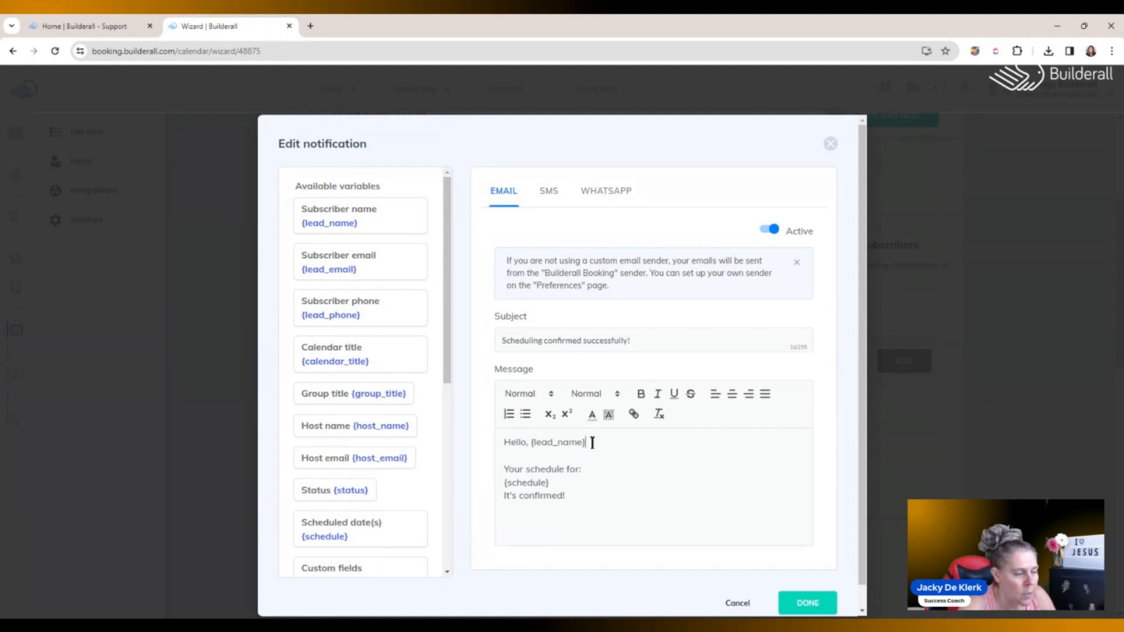
pyautogui.moveTo(593, 443); pyautogui.dragTo(530, 443)
pyautogui.press('BackSpace')
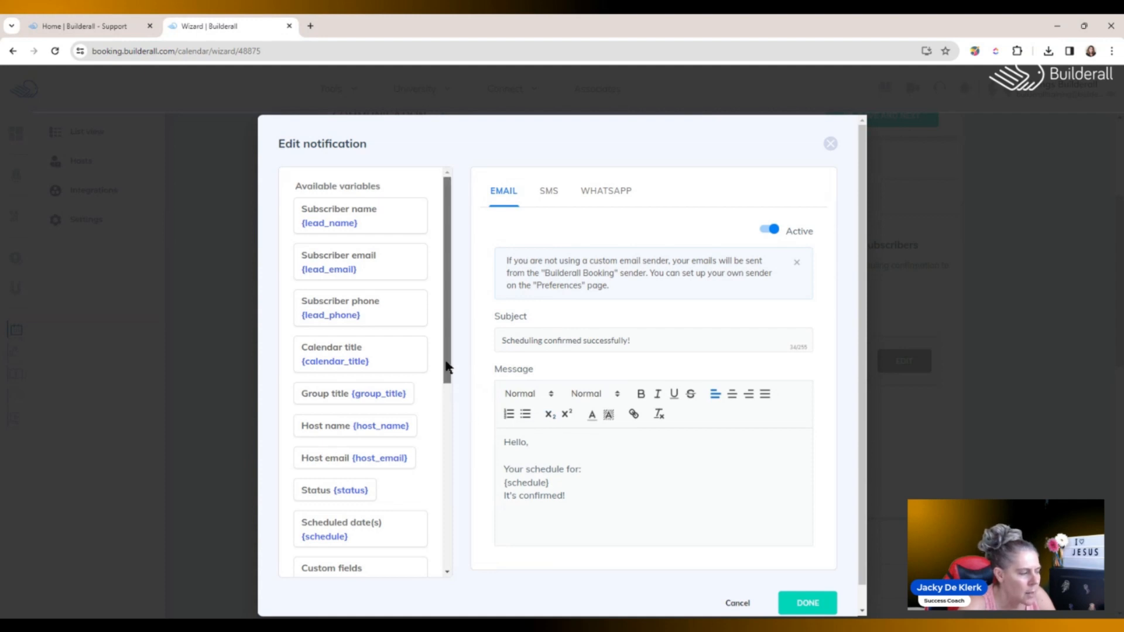
pyautogui.moveTo(447, 363); pyautogui.dragTo(447, 543)
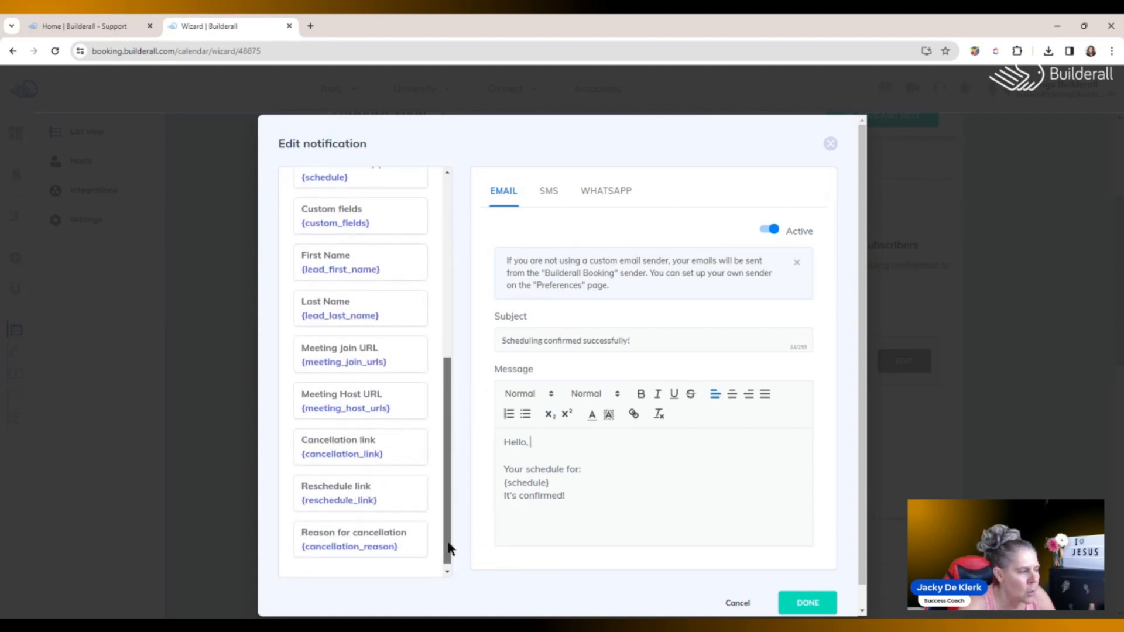
pyautogui.click(306, 268)
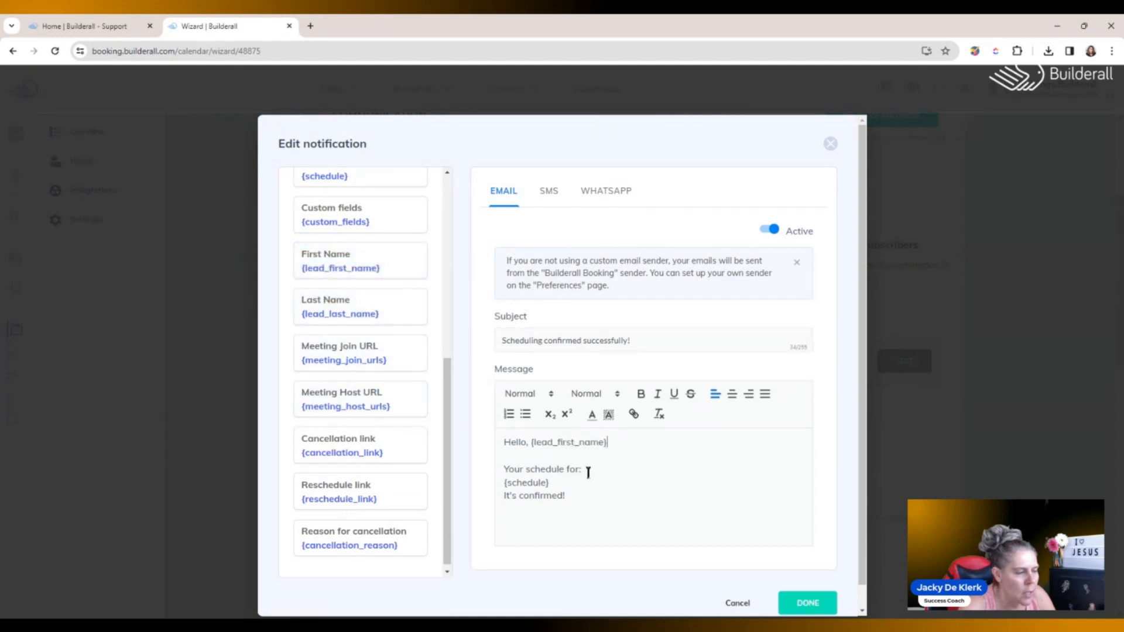
# Insert an empty line below {schedule} in the confirmation email's message and apply the notification changes
pyautogui.click(552, 483)
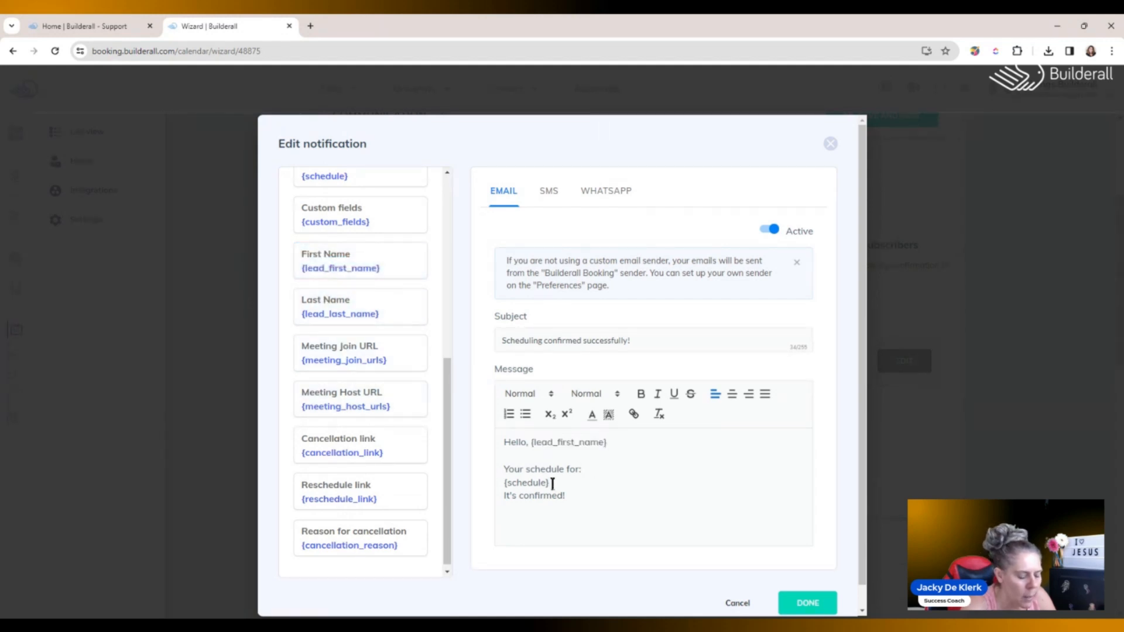
pyautogui.press('Return')
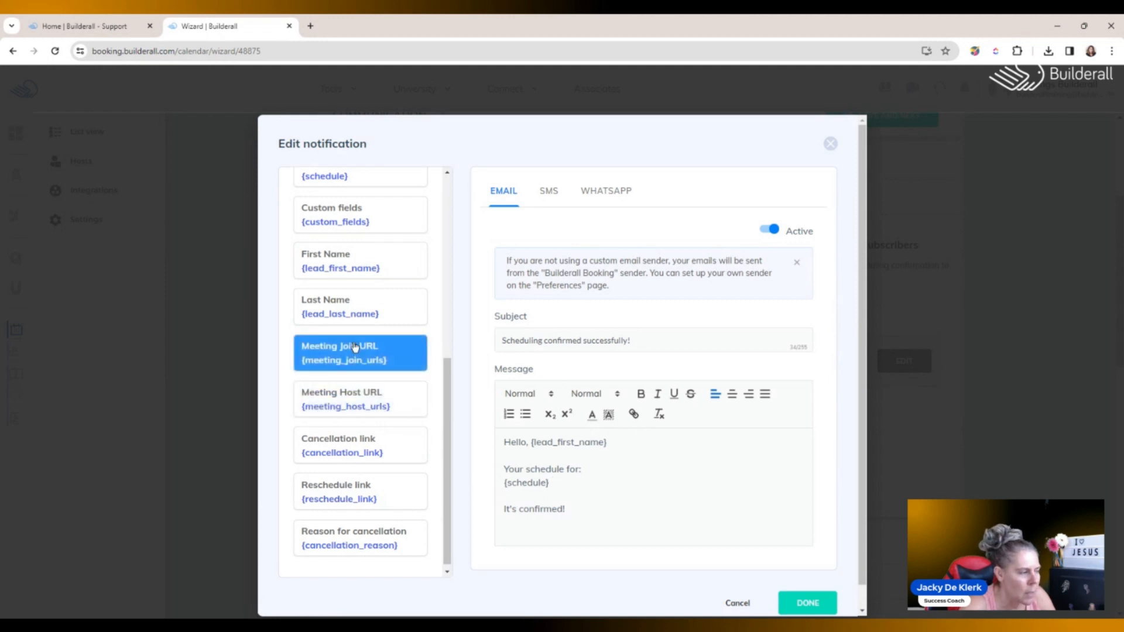
pyautogui.moveTo(446, 403); pyautogui.dragTo(445, 331)
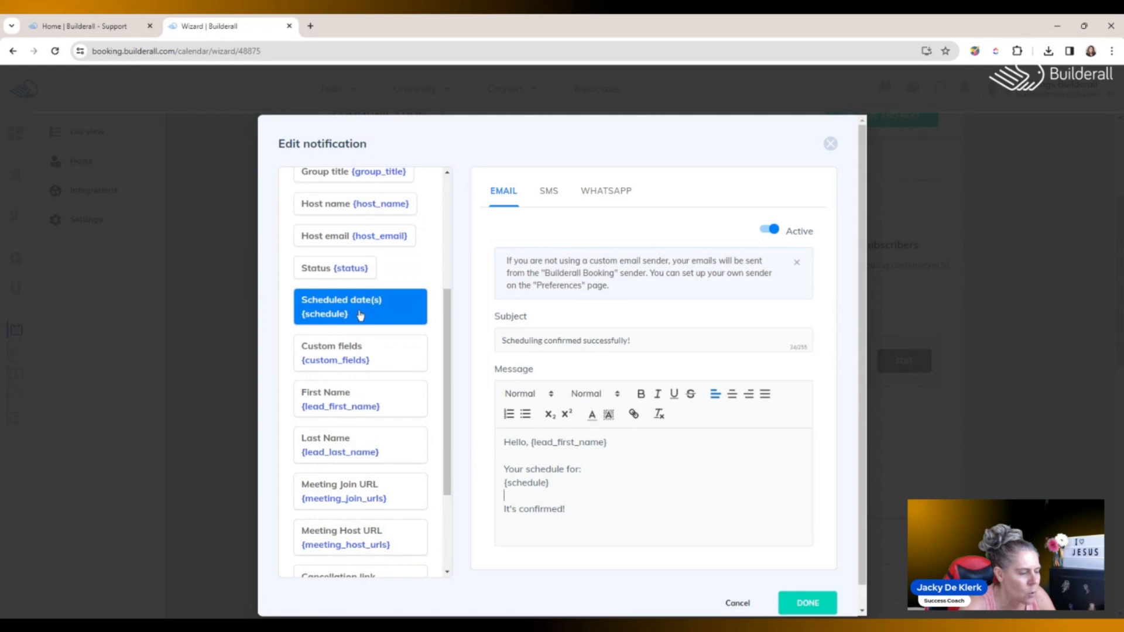
pyautogui.moveTo(446, 361); pyautogui.dragTo(466, 484)
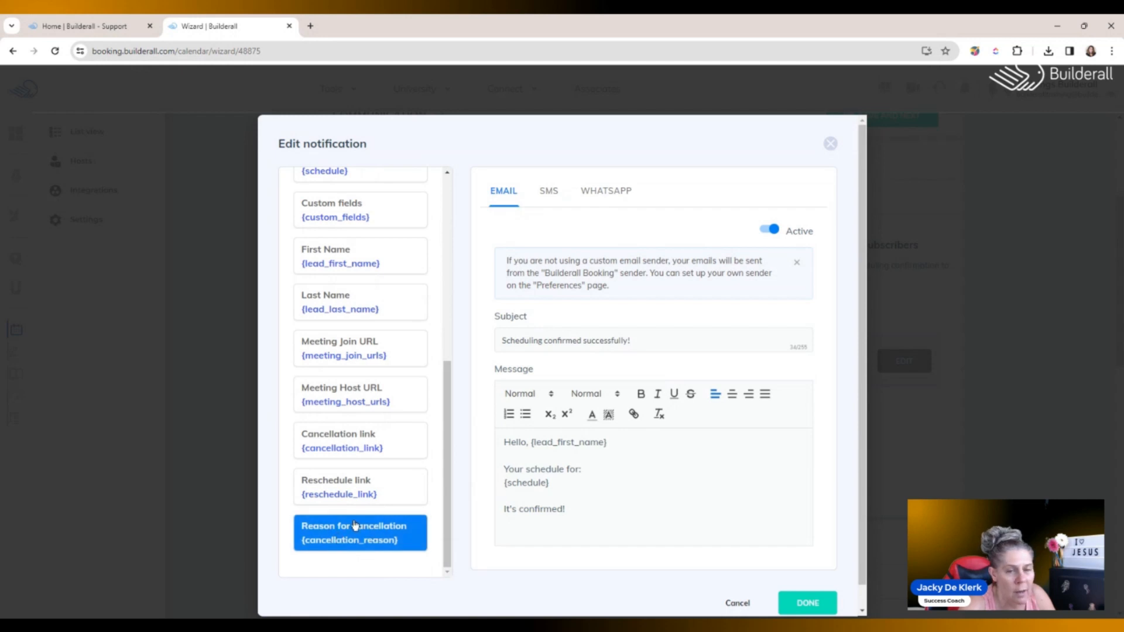
pyautogui.click(640, 491)
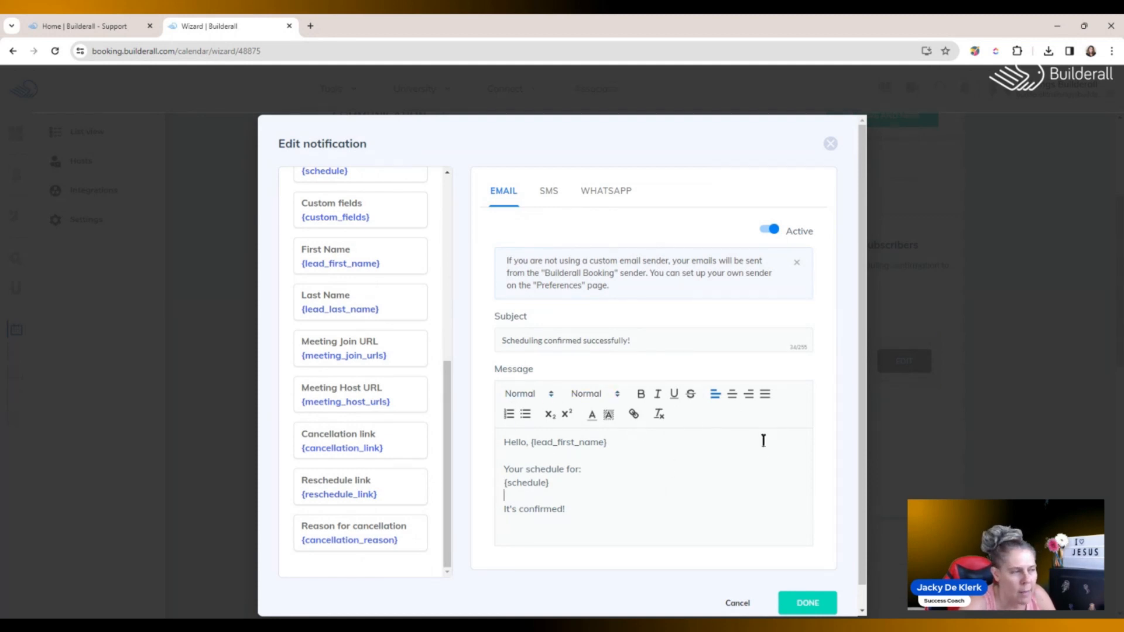
pyautogui.scroll(-1, 761, 456)
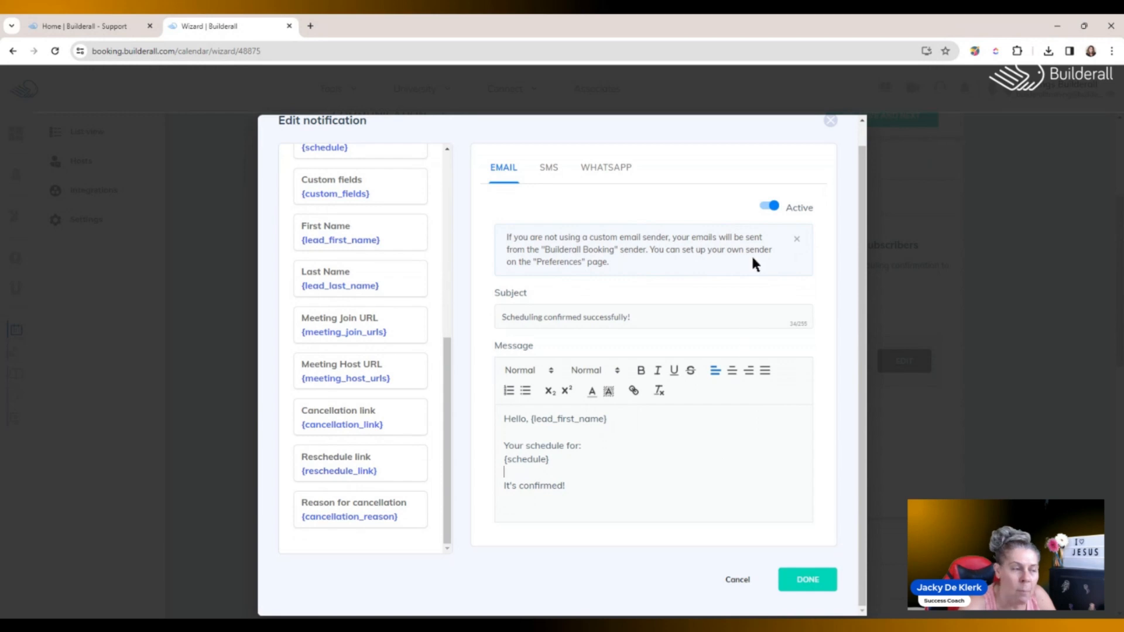
pyautogui.click(807, 579)
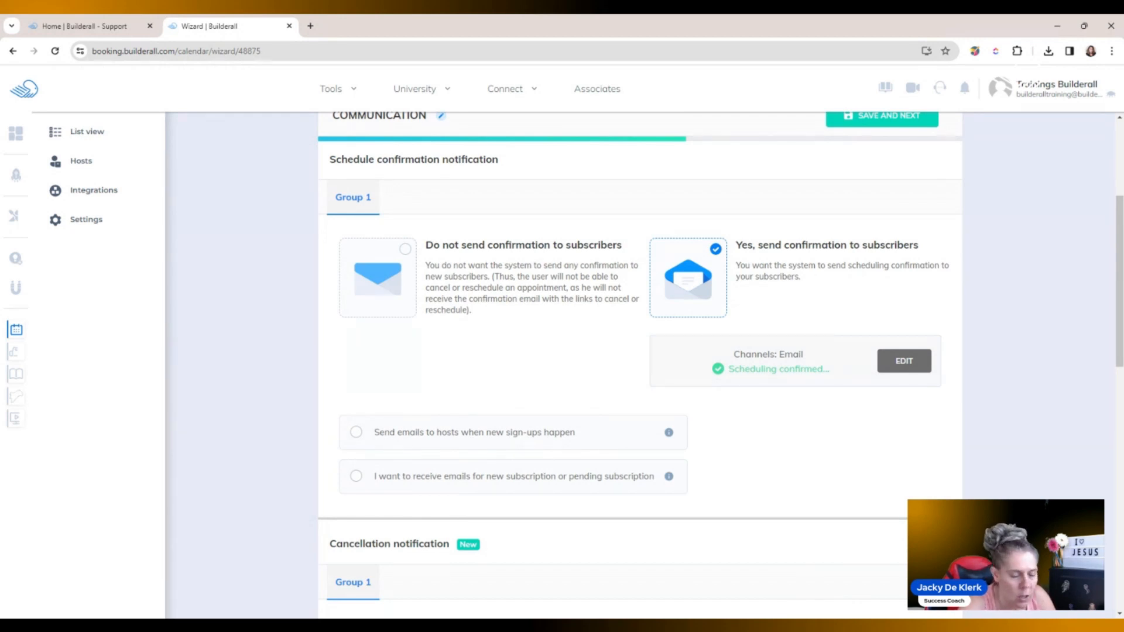
# Turn on sending emails to hosts when new sign-ups happen
pyautogui.click(356, 433)
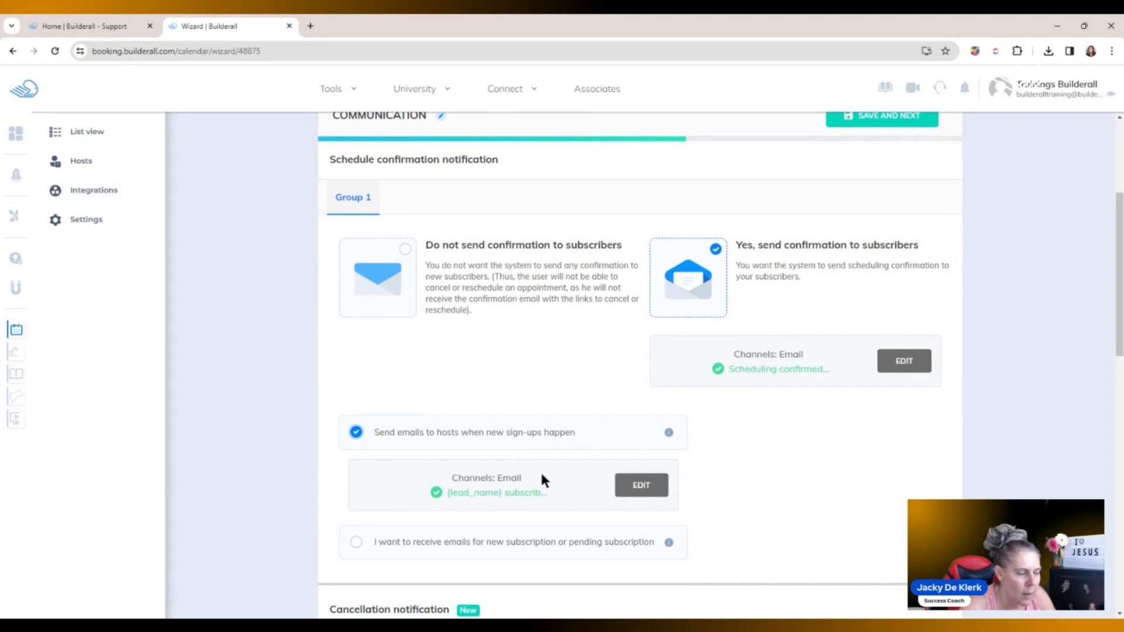
# Turn off sending emails to hosts when new sign-ups happen
pyautogui.scroll(-1, 532, 481)
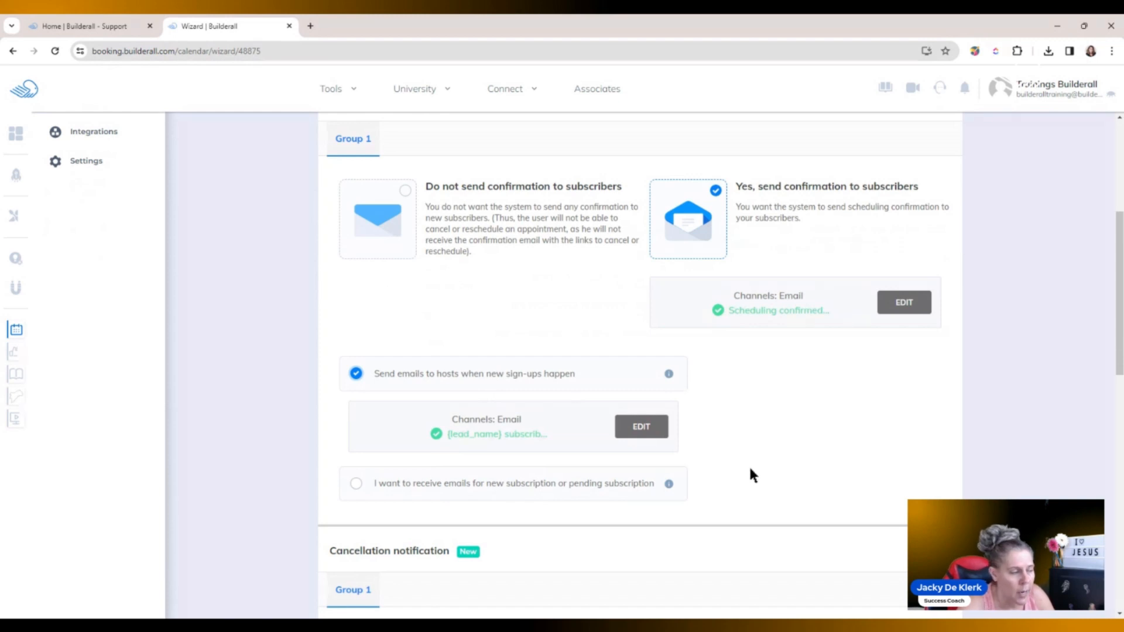
pyautogui.click(355, 375)
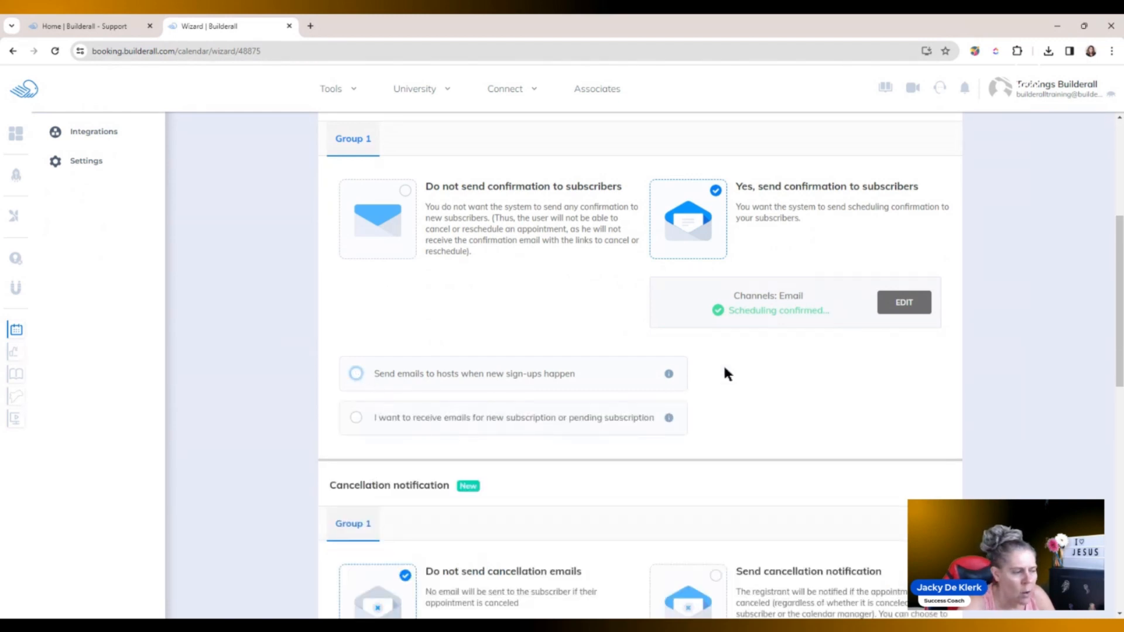
# Try the option of sending cancellation notifications to subscribers, and return to not sending cancellation emails
pyautogui.moveTo(1117, 321); pyautogui.dragTo(1119, 419)
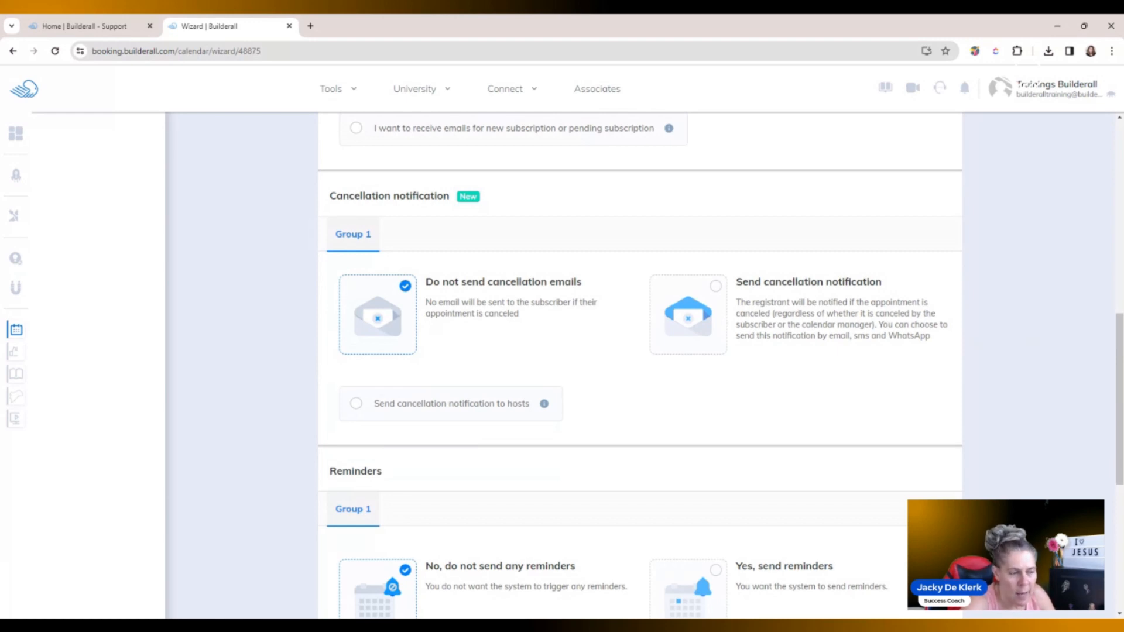
pyautogui.moveTo(1120, 339); pyautogui.dragTo(1090, 190)
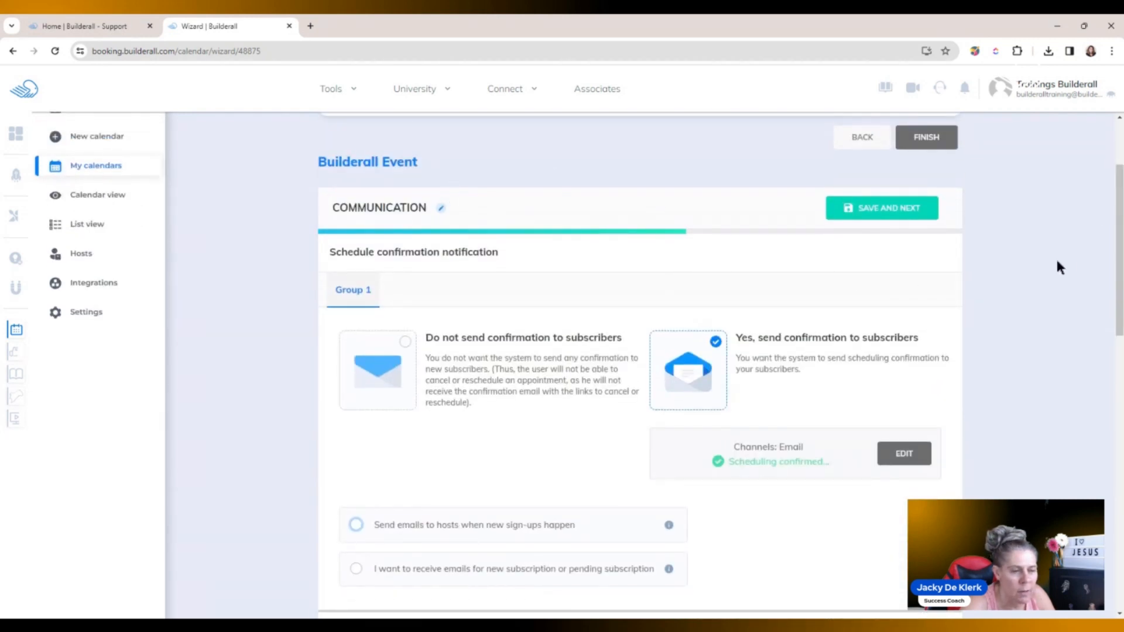
pyautogui.moveTo(1119, 271); pyautogui.dragTo(1119, 440)
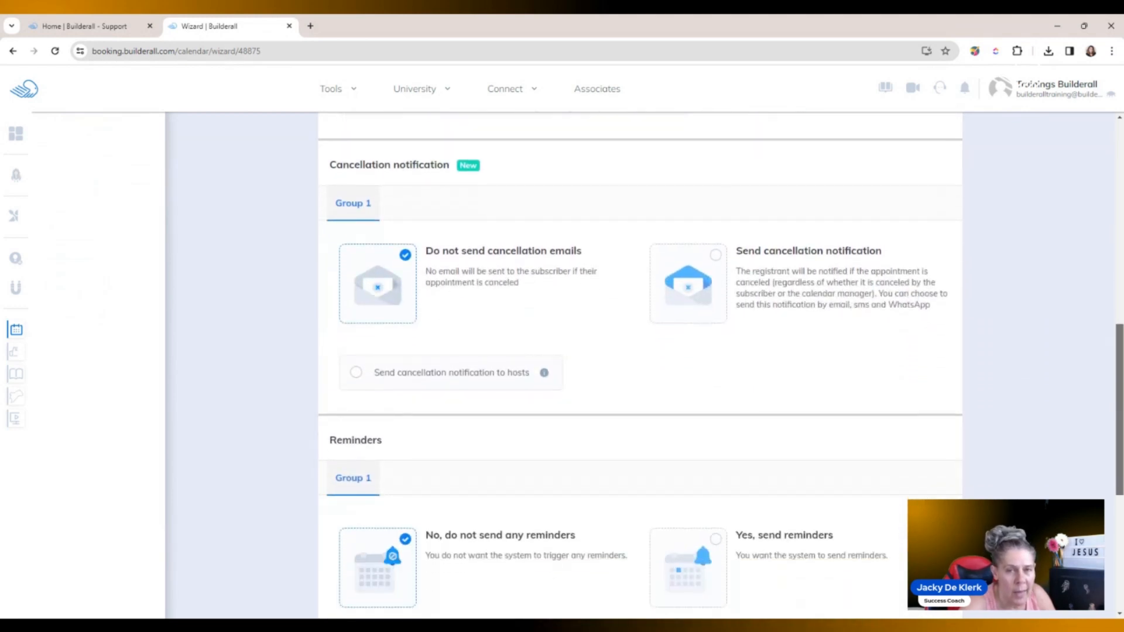
pyautogui.moveTo(1119, 440); pyautogui.dragTo(1119, 446)
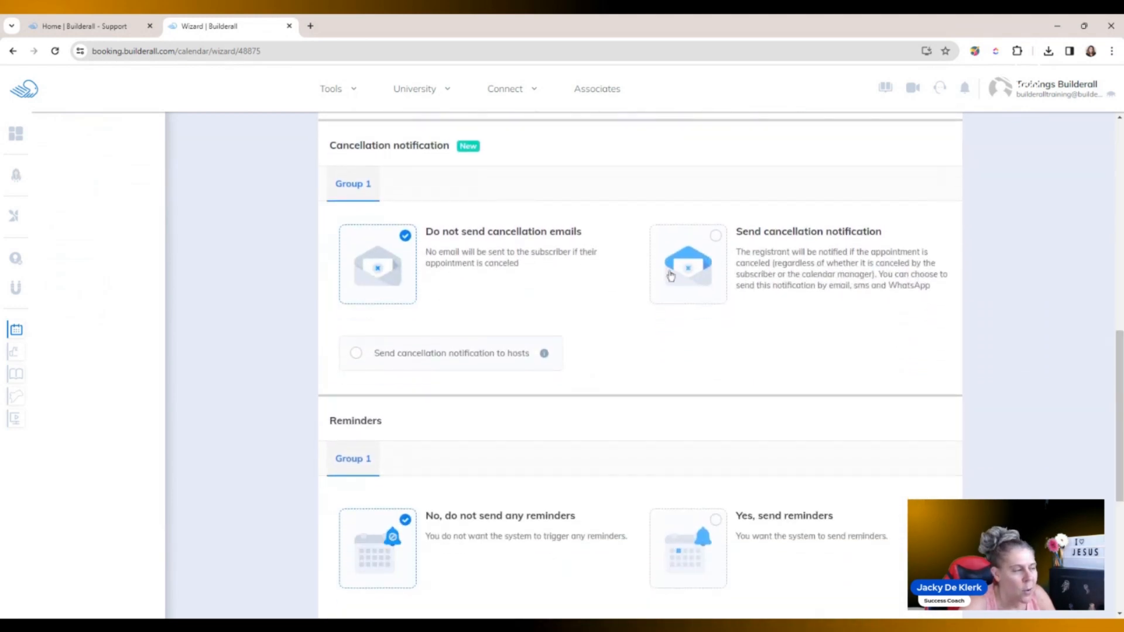
pyautogui.click(715, 236)
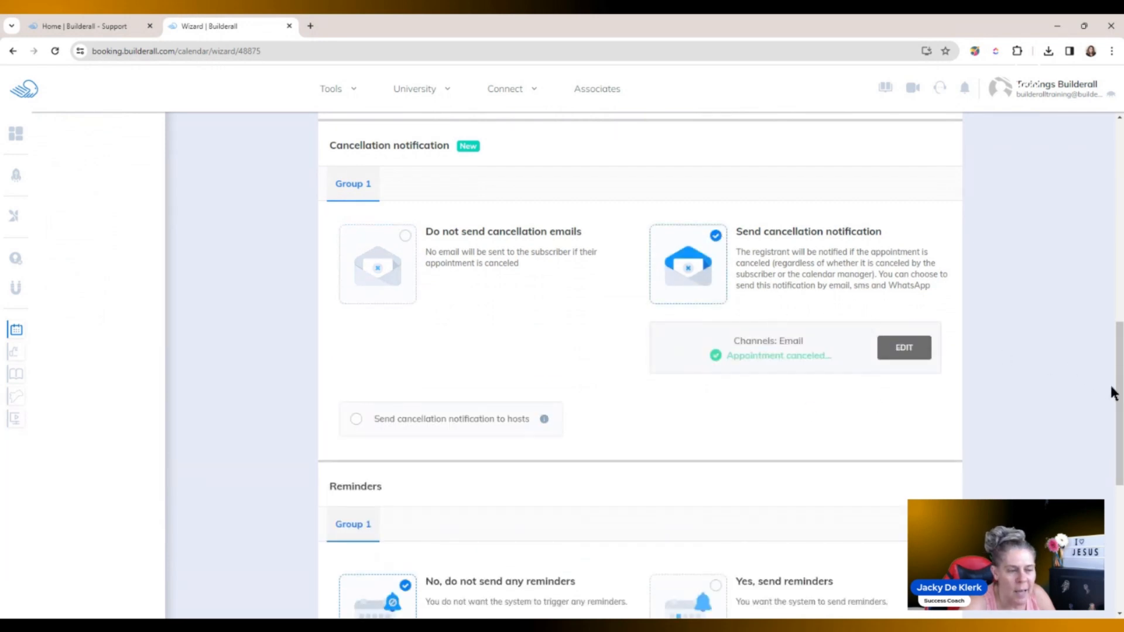
pyautogui.moveTo(1111, 389); pyautogui.dragTo(1121, 435)
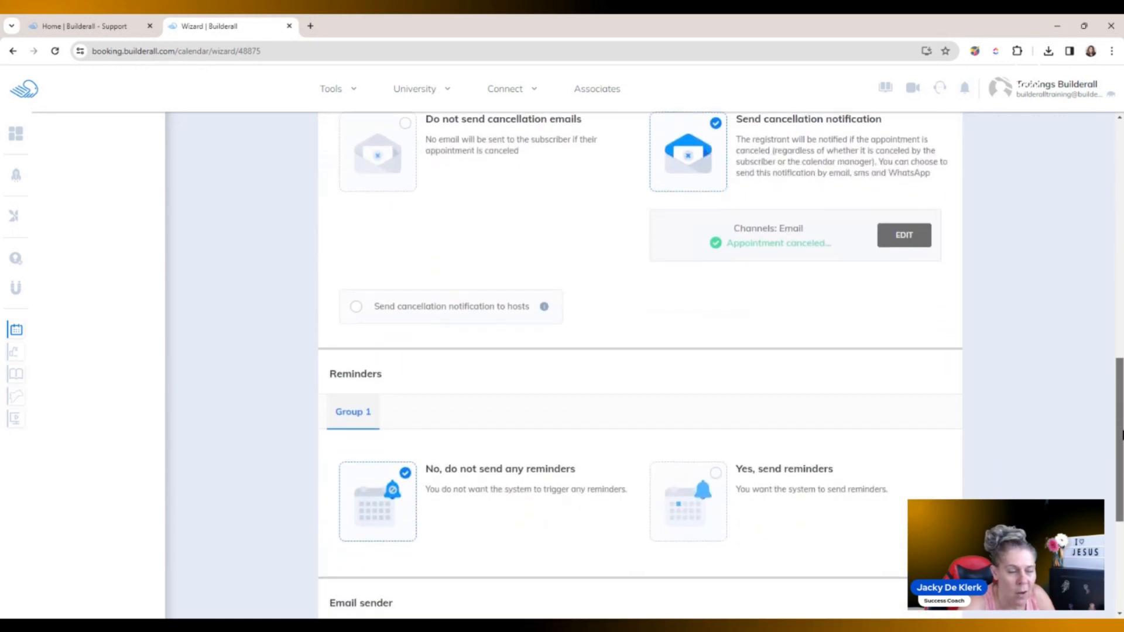
pyautogui.scroll(2, 1122, 435)
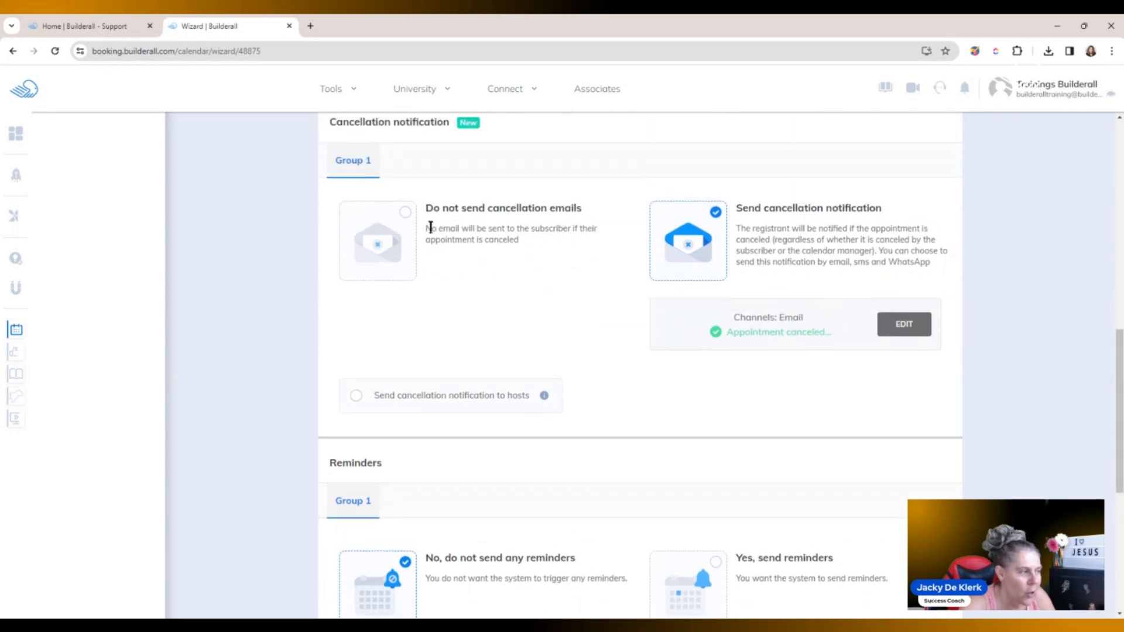
pyautogui.click(404, 213)
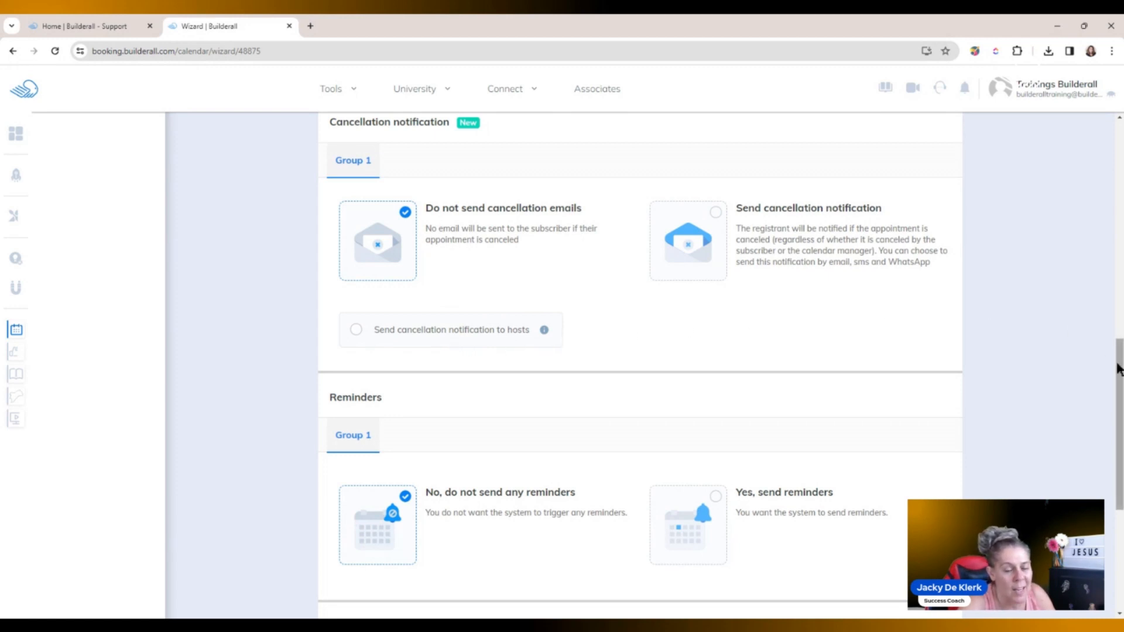
# Turn on reminders for Group 1 and add a new reminder addressed to subscribers
pyautogui.scroll(-4, 1118, 368)
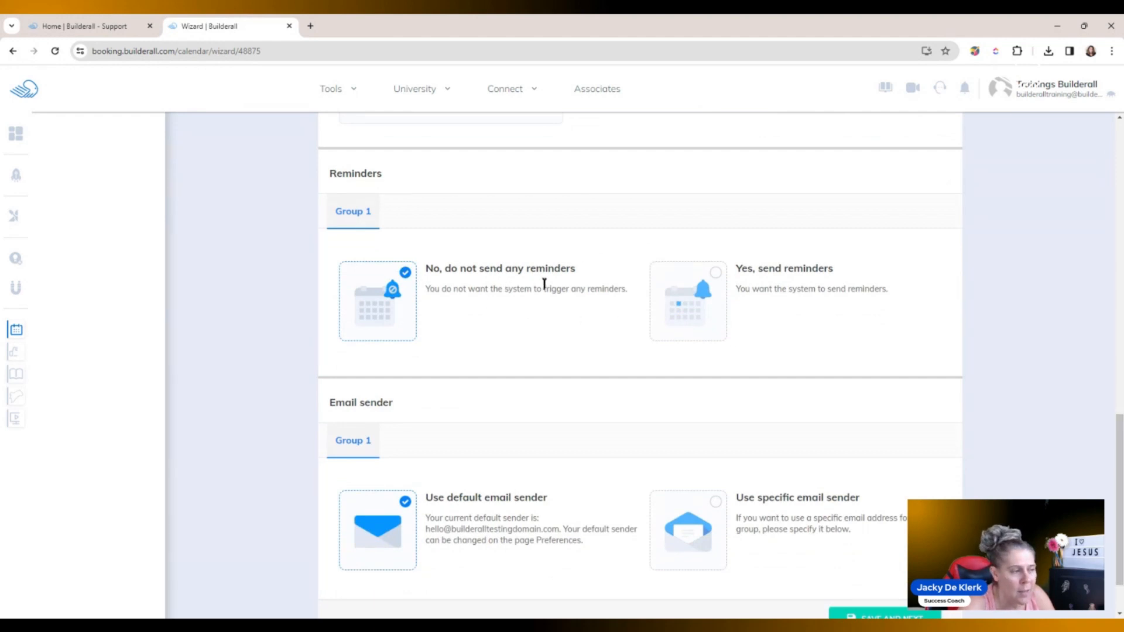
pyautogui.click(715, 274)
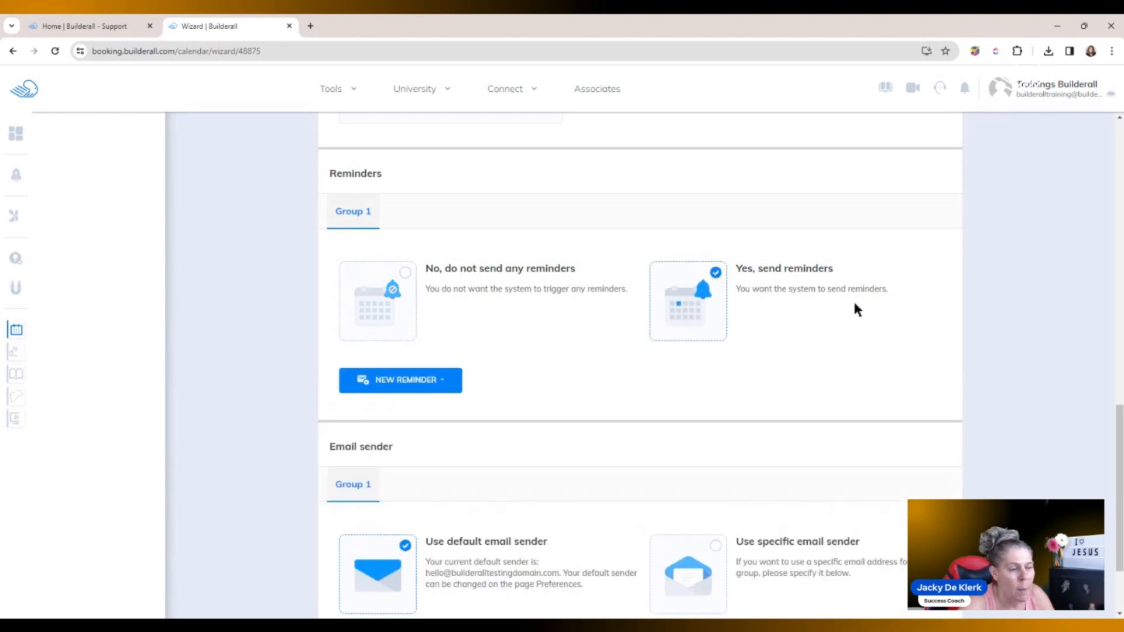
pyautogui.moveTo(1119, 425); pyautogui.dragTo(1119, 439)
pyautogui.scroll(-2, 1099, 446)
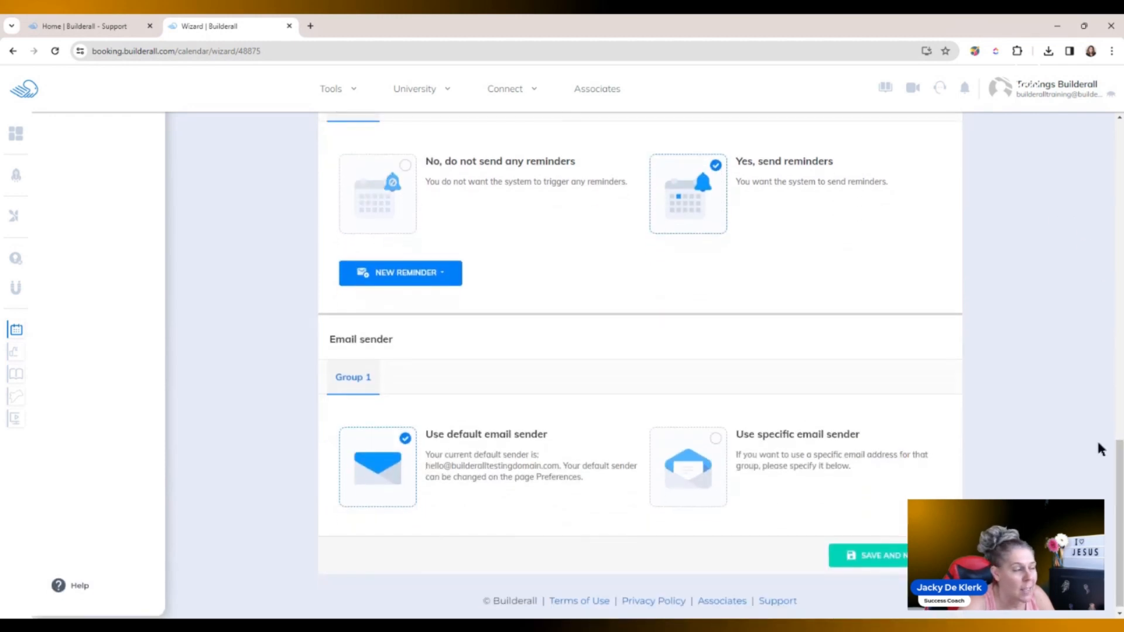
pyautogui.click(416, 272)
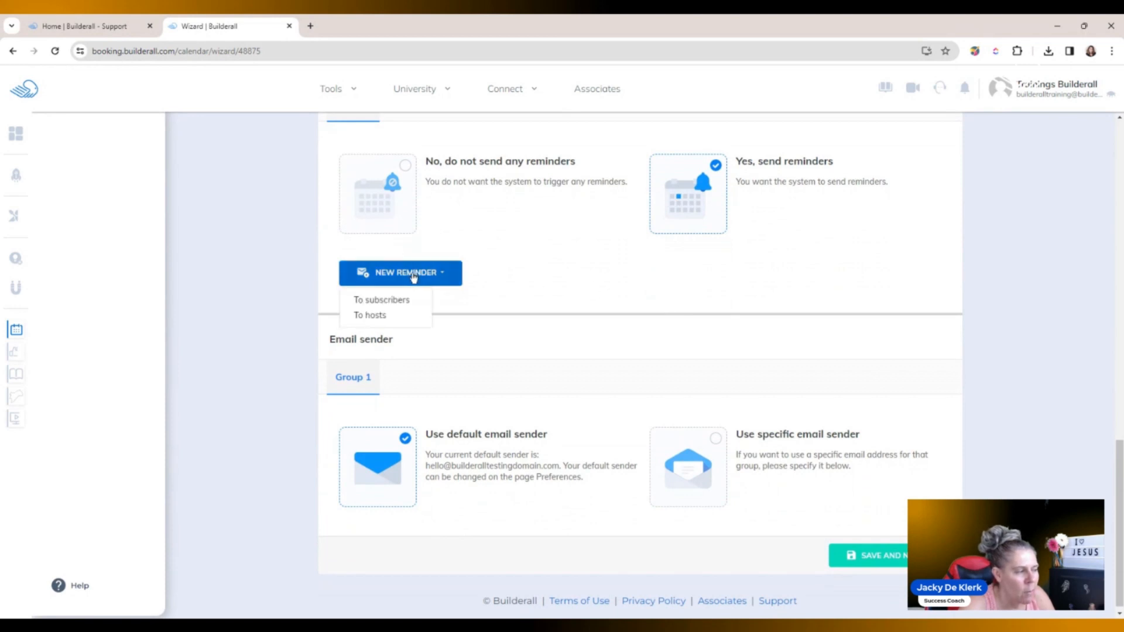
pyautogui.click(389, 299)
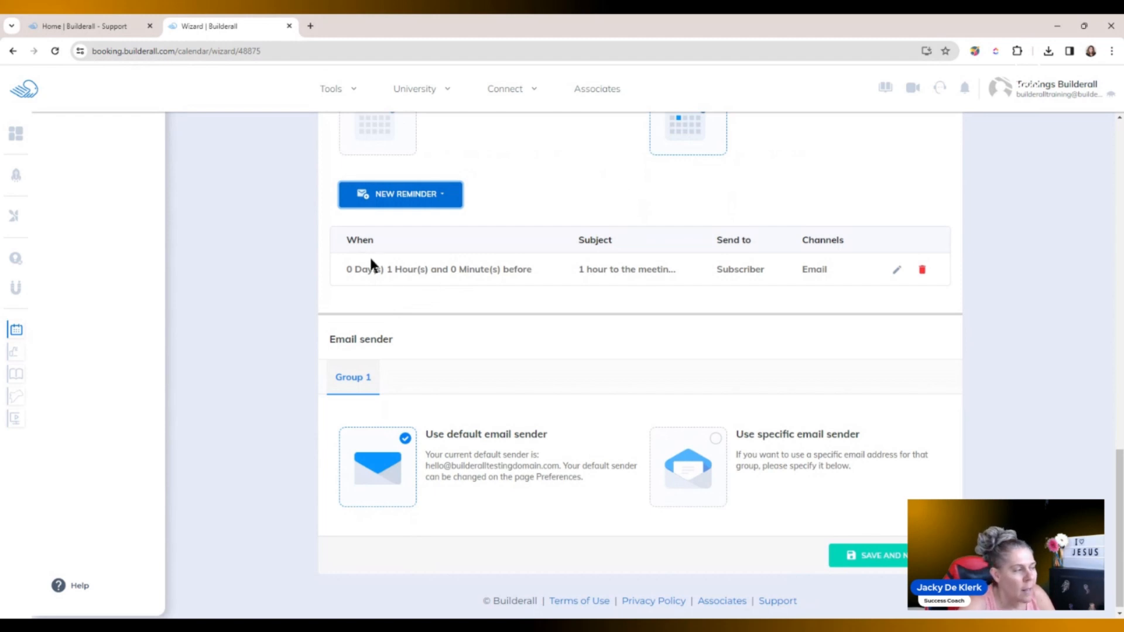
# Review the subscriber reminder's email subject, message and send time before the meeting, and close it with its settings kept
pyautogui.click(896, 270)
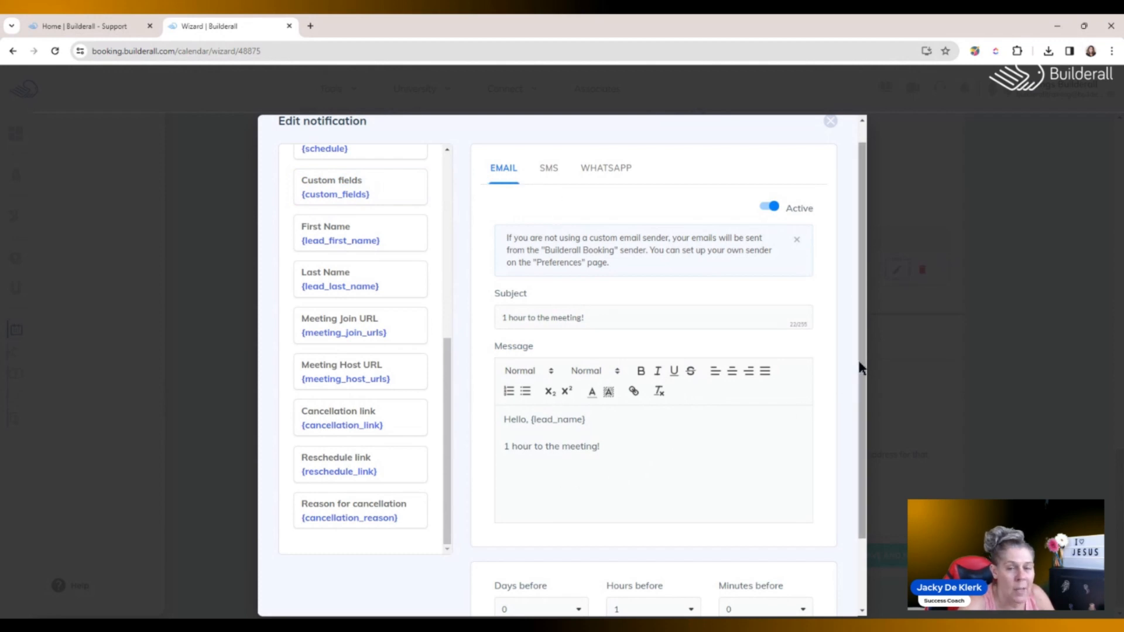
pyautogui.moveTo(859, 368); pyautogui.dragTo(856, 447)
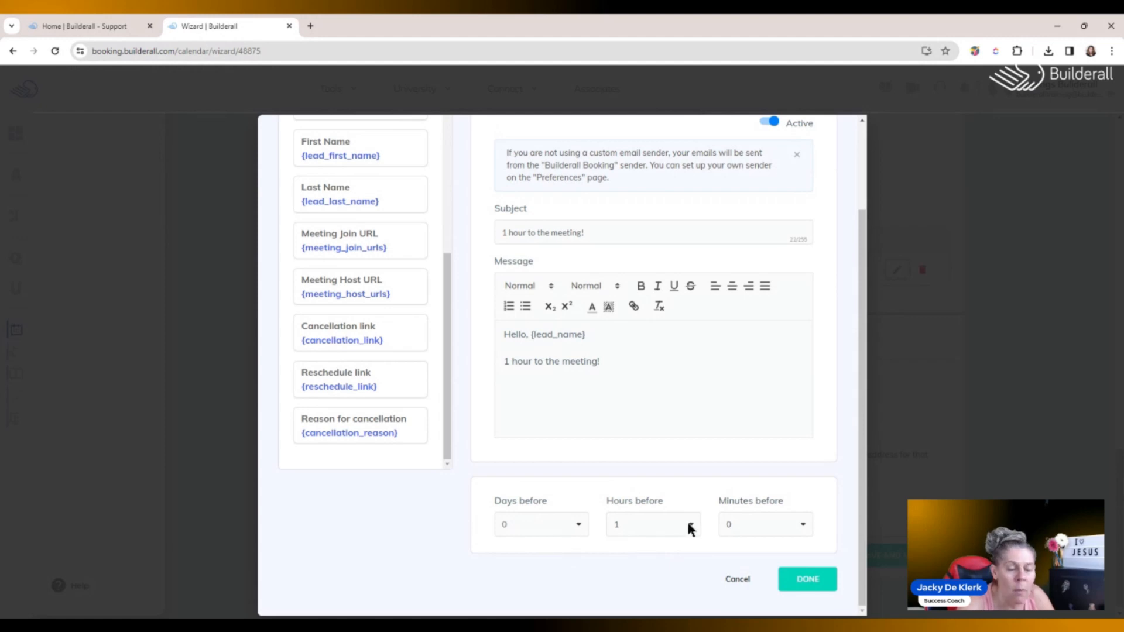
pyautogui.click(784, 580)
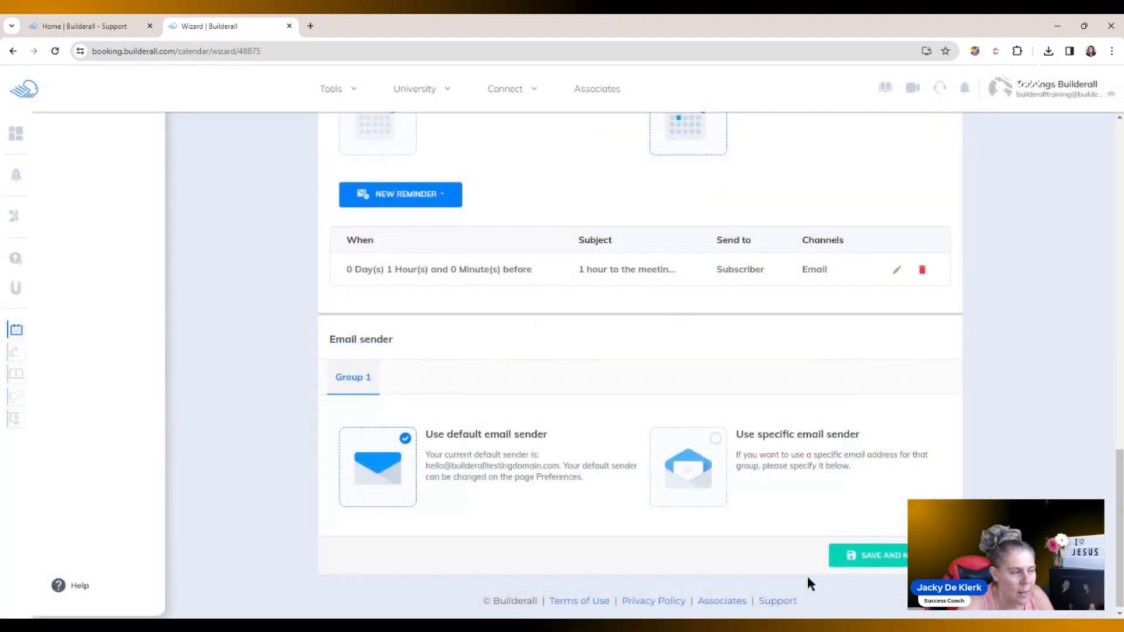
# Add a second reminder to subscribers and set it to go out 1 day and 0 hours before the meeting
pyautogui.click(426, 197)
pyautogui.click(387, 220)
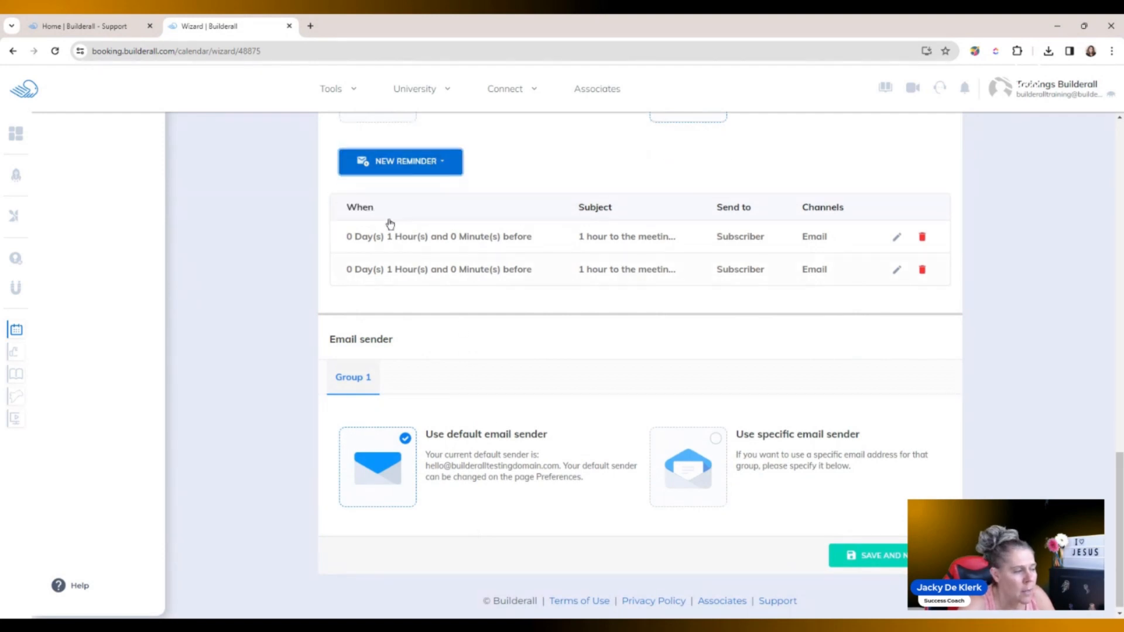
pyautogui.click(896, 238)
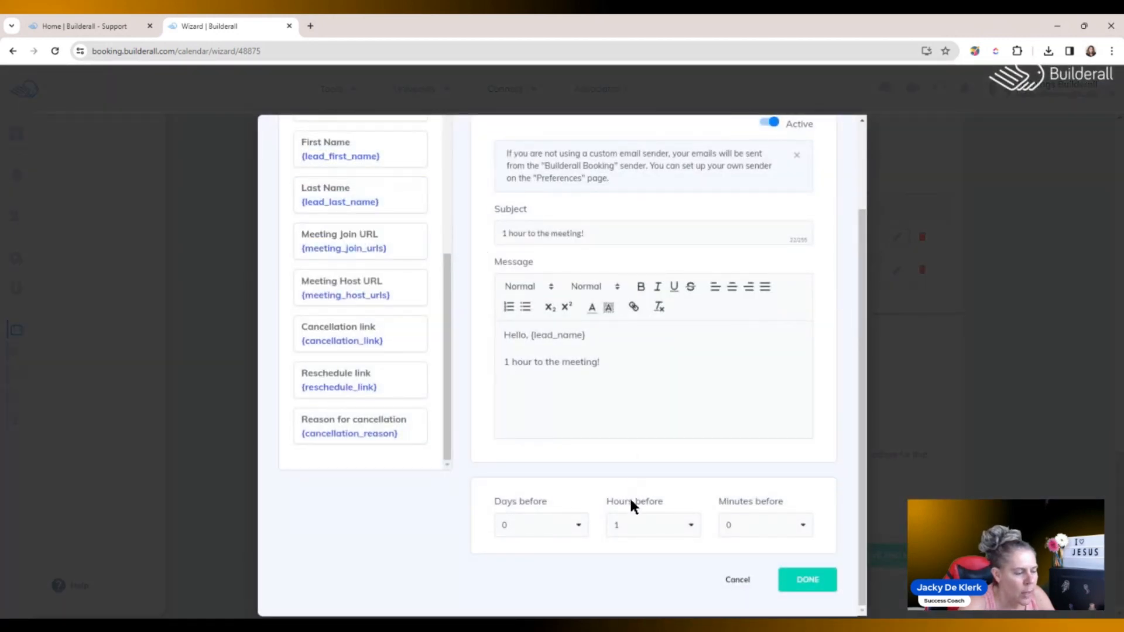
pyautogui.click(585, 528)
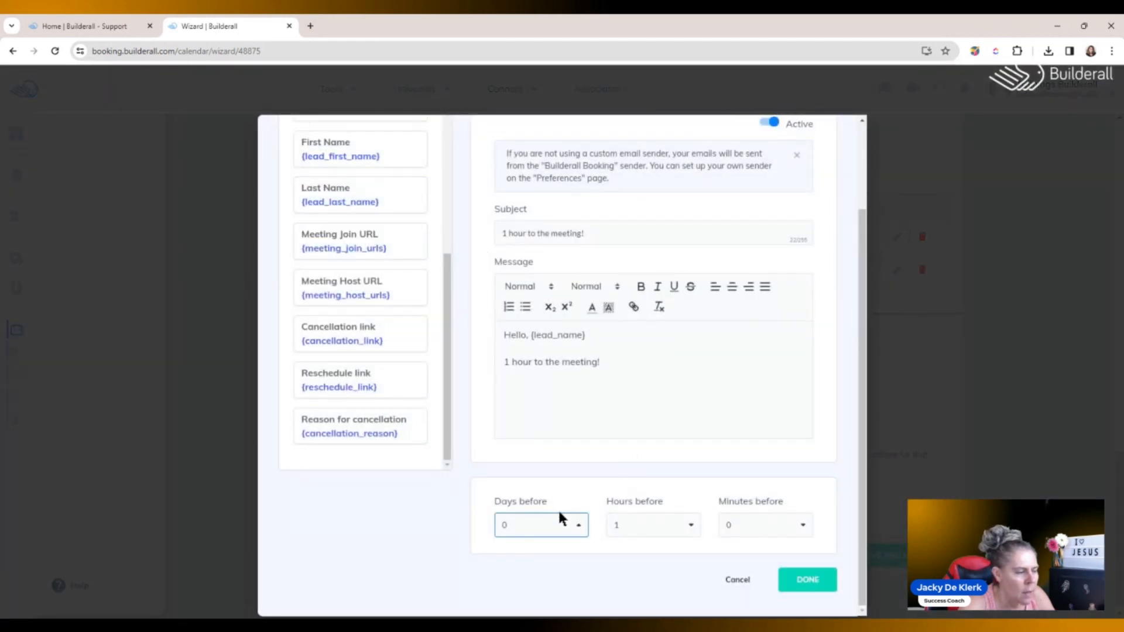
pyautogui.click(558, 508)
pyautogui.click(690, 526)
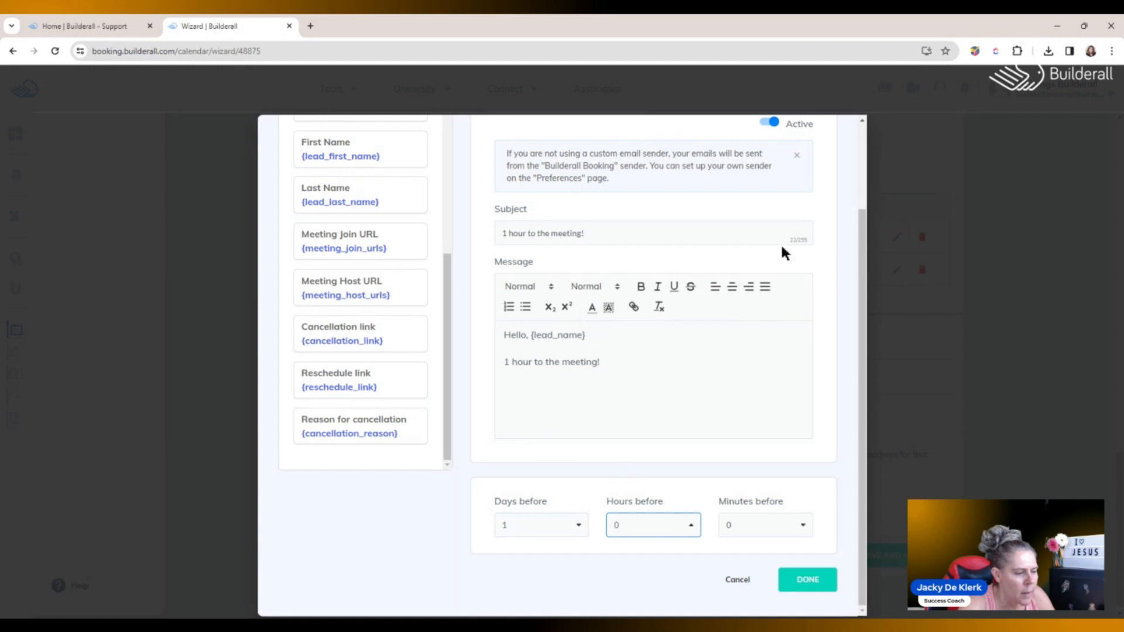
pyautogui.click(803, 581)
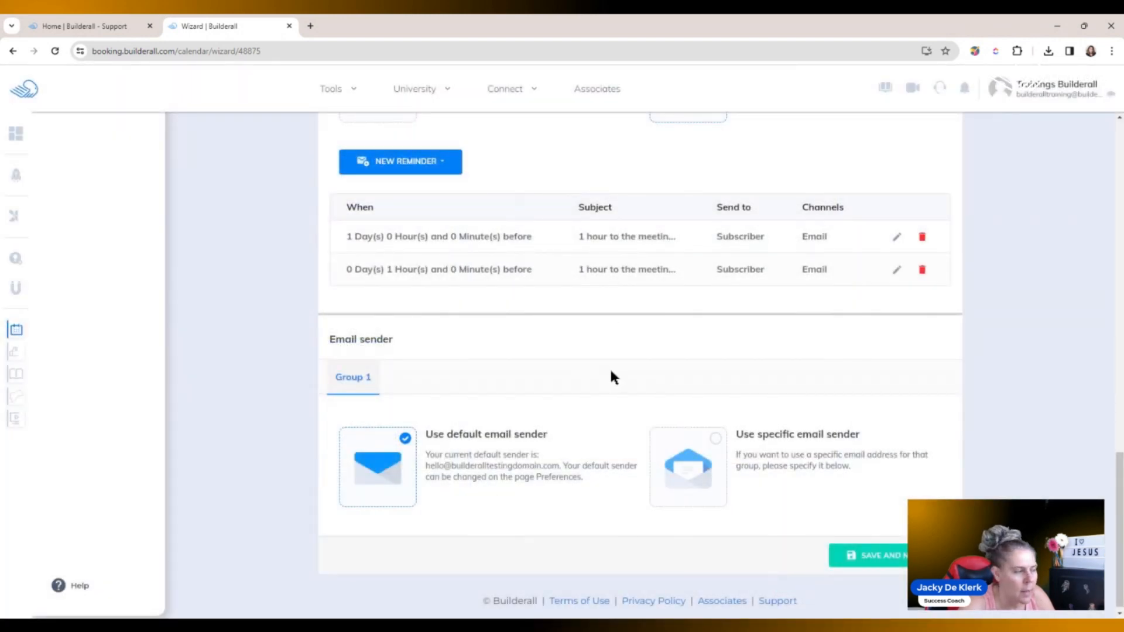
# Examine the address used as the default email sender for Group 1
pyautogui.moveTo(1119, 470); pyautogui.dragTo(1119, 475)
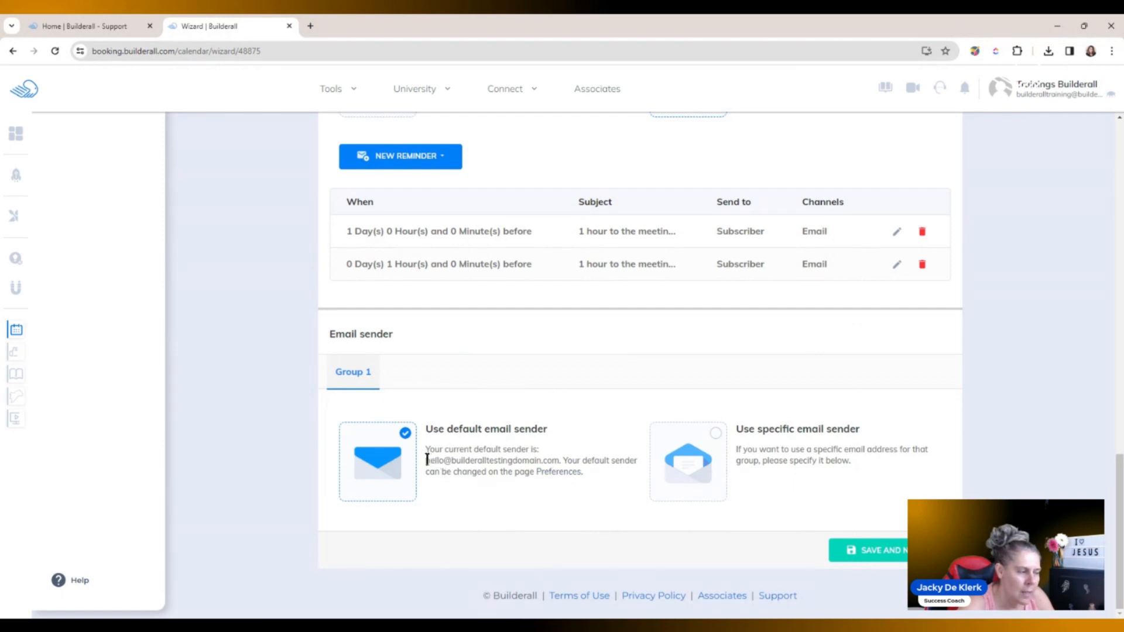
pyautogui.moveTo(426, 460); pyautogui.dragTo(566, 460)
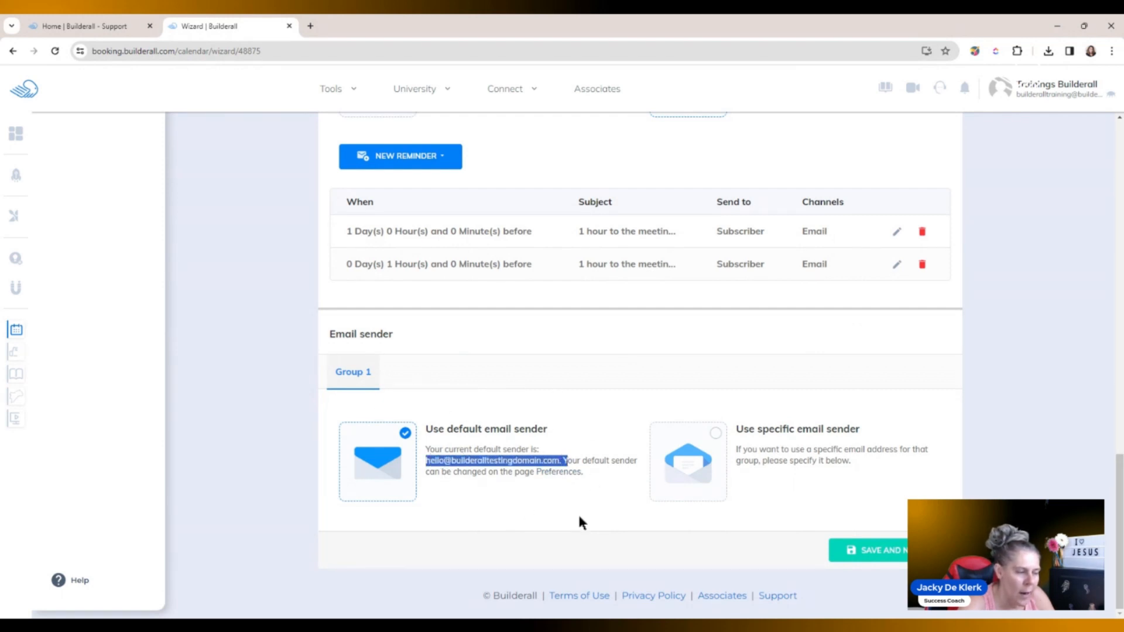
pyautogui.click(601, 507)
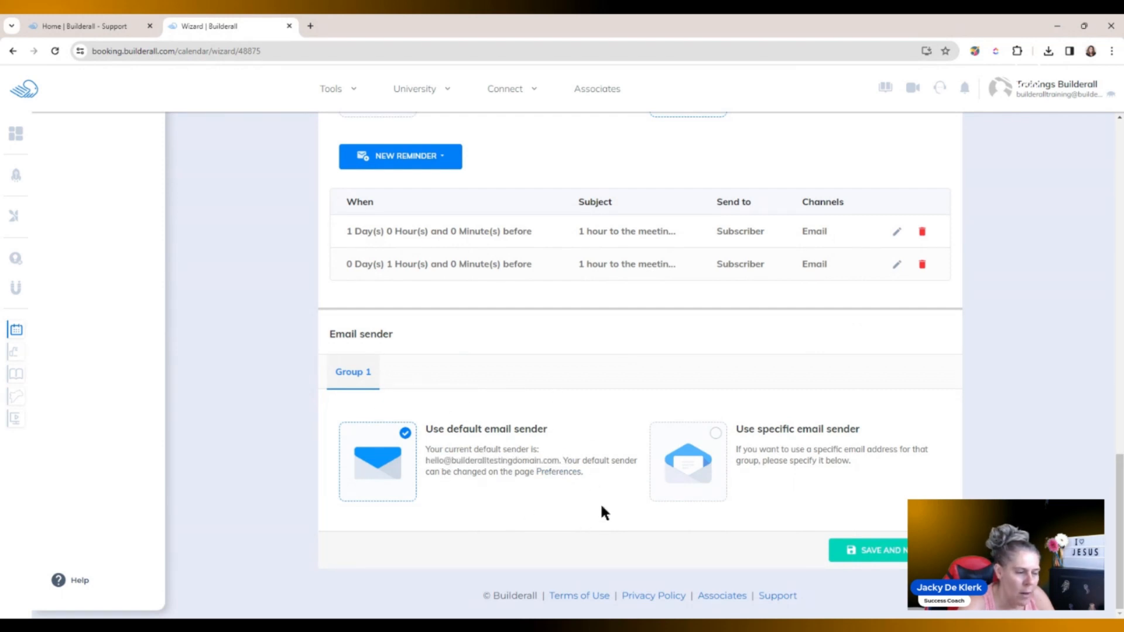
# Try a specific email sender with its address, sender's name and reply-to email filled in, and return to the default email sender
pyautogui.click(716, 434)
pyautogui.scroll(-2, 719, 437)
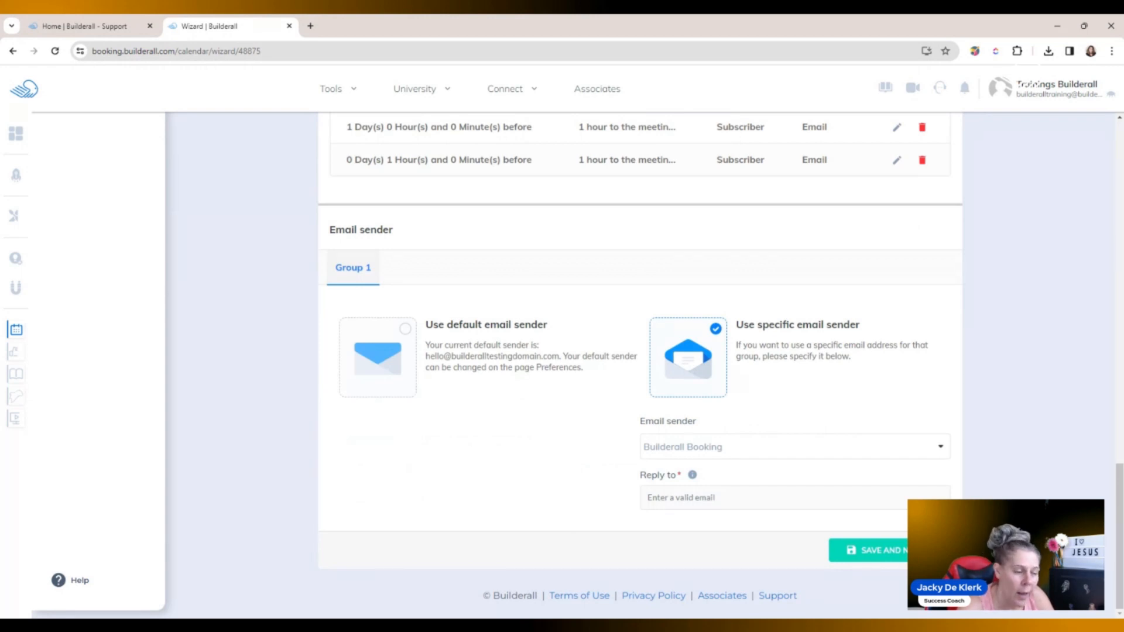
pyautogui.click(778, 449)
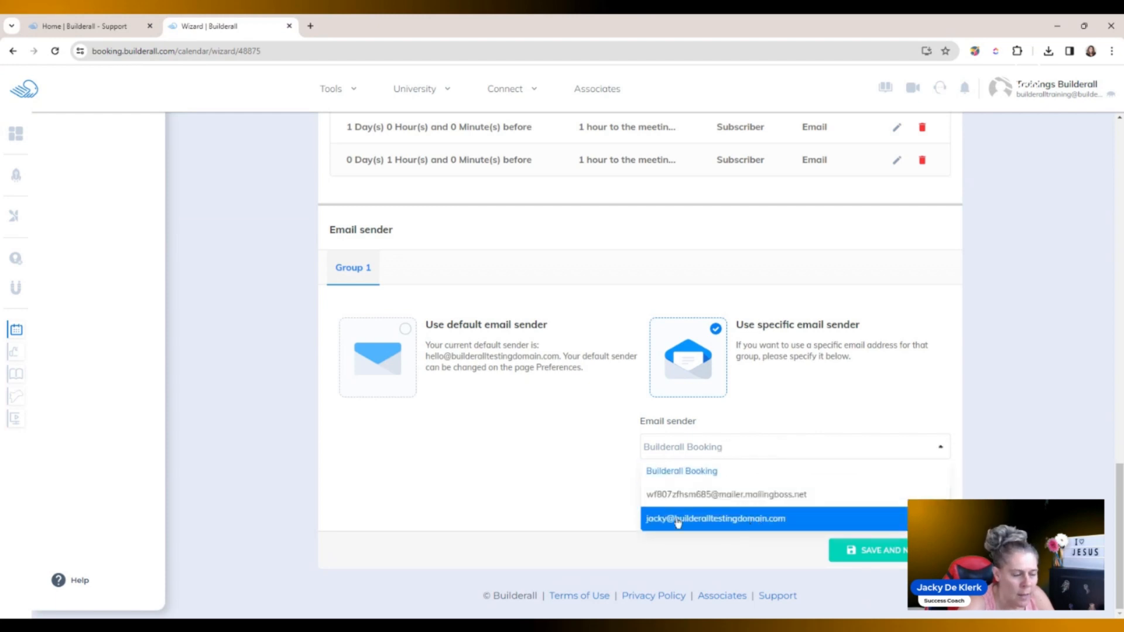
pyautogui.click(732, 520)
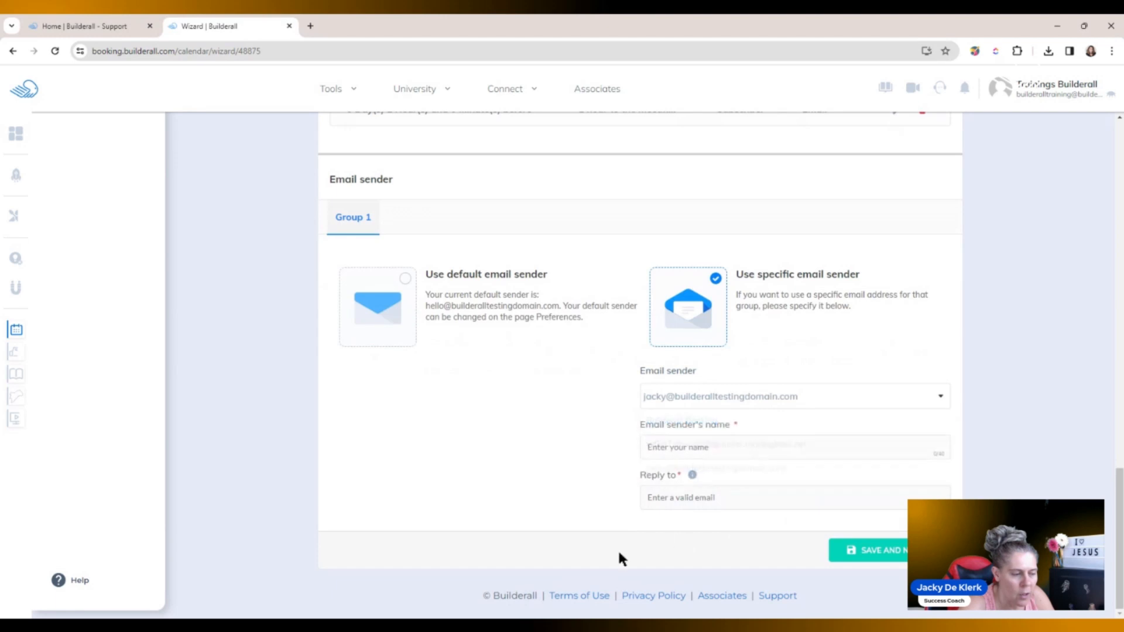
pyautogui.click(726, 447)
pyautogui.write('Jacky')
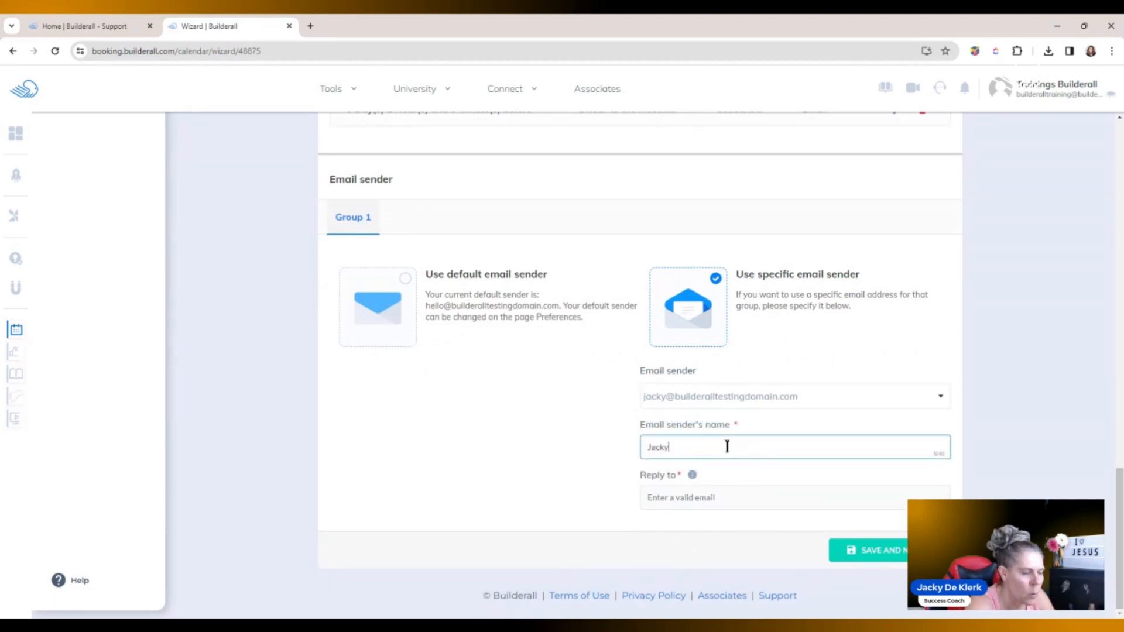
pyautogui.click(745, 498)
pyautogui.hotkey('ctrl', 'v')
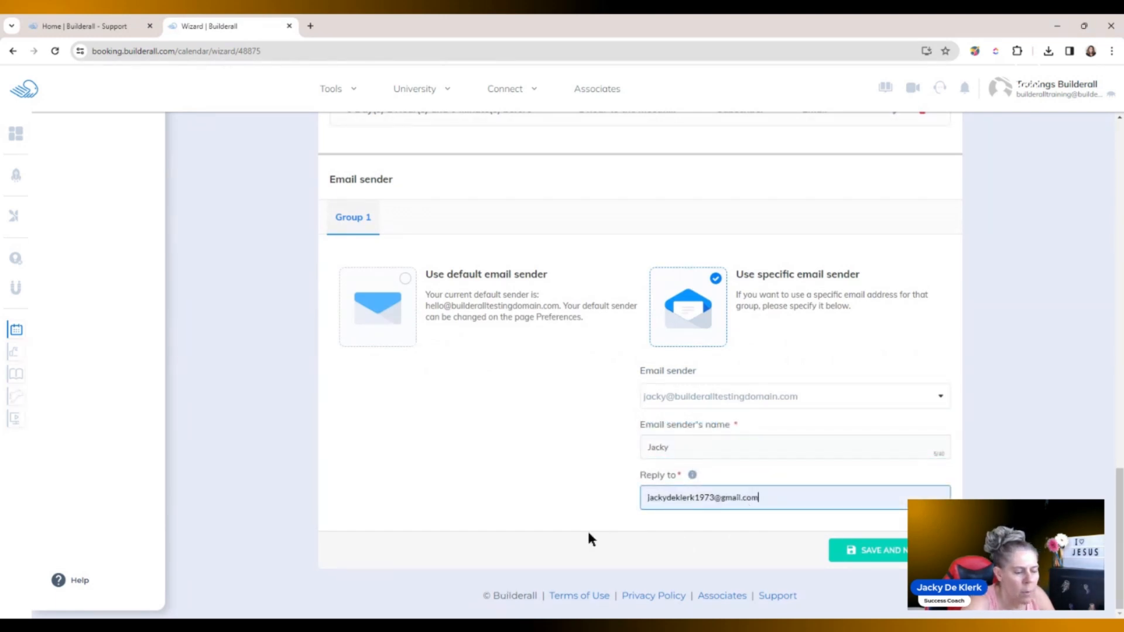
pyautogui.click(410, 284)
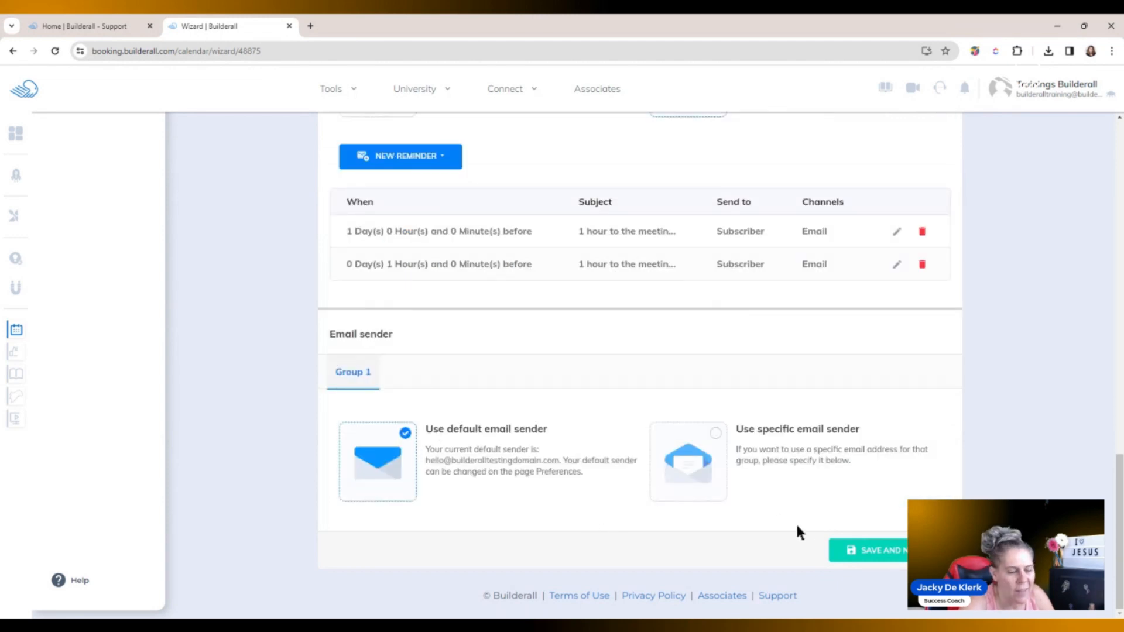
# Save the communication settings and turn on Google Calendar sync for Group 1 in the automation stage
pyautogui.click(869, 550)
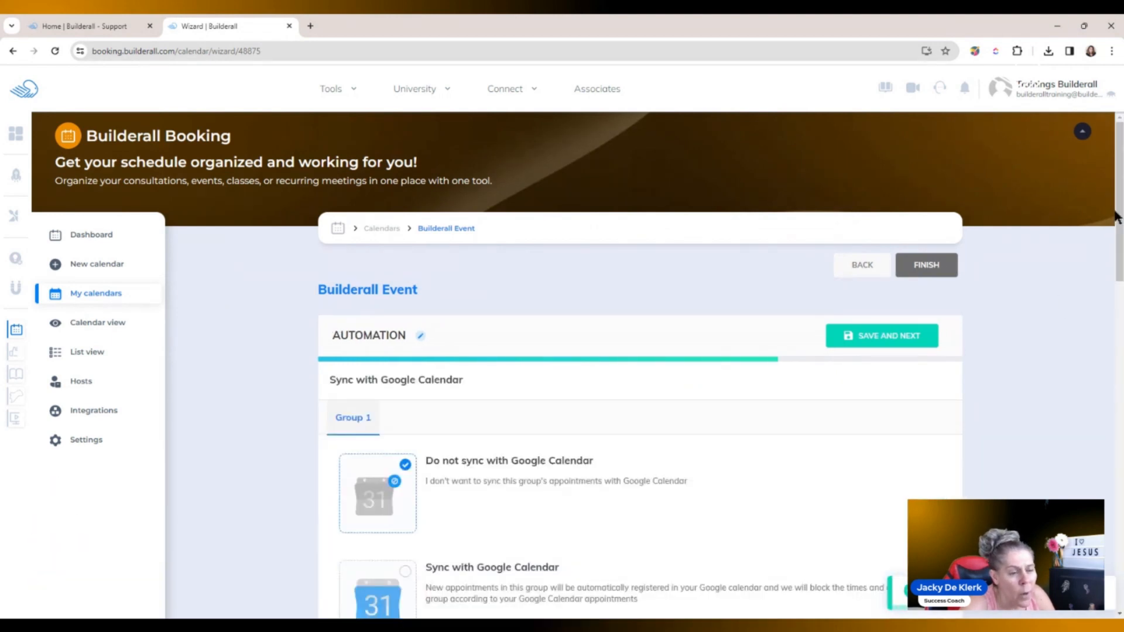
pyautogui.moveTo(1119, 217); pyautogui.dragTo(1120, 289)
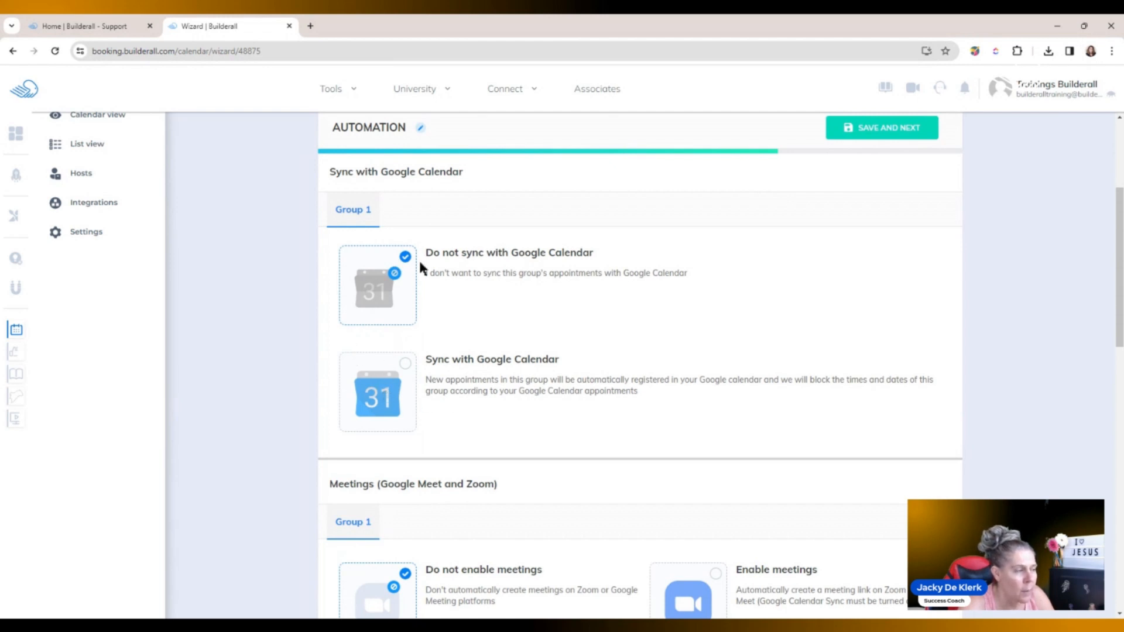
pyautogui.click(405, 364)
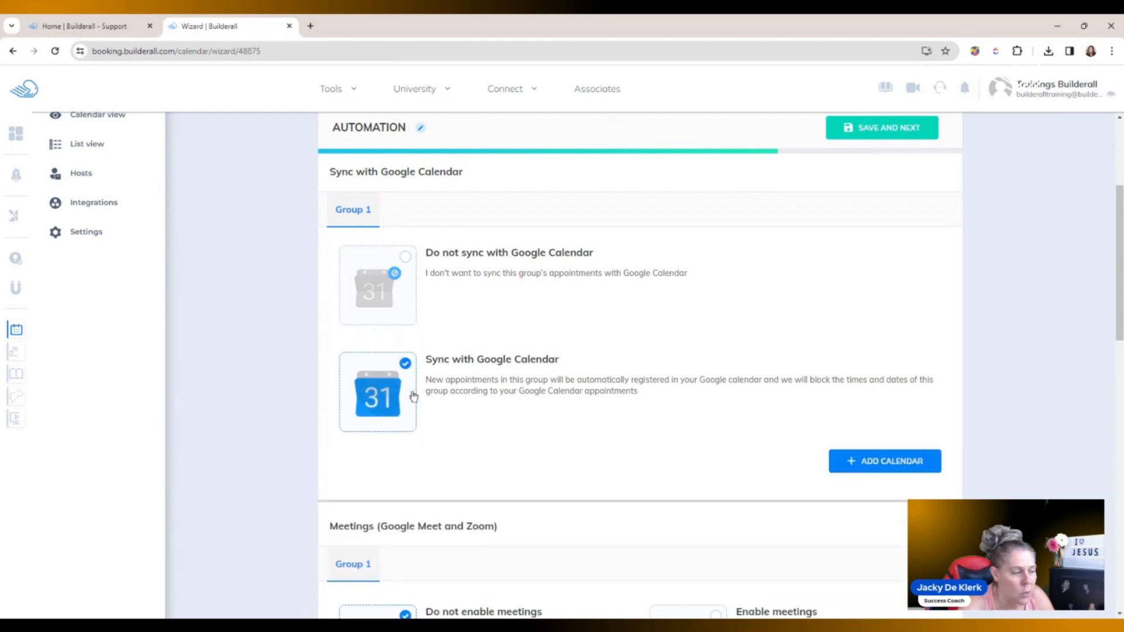
# Add the linked Google account's personal calendar to Group 1's Google Calendar sync with the Write (One-Way) option
pyautogui.click(869, 465)
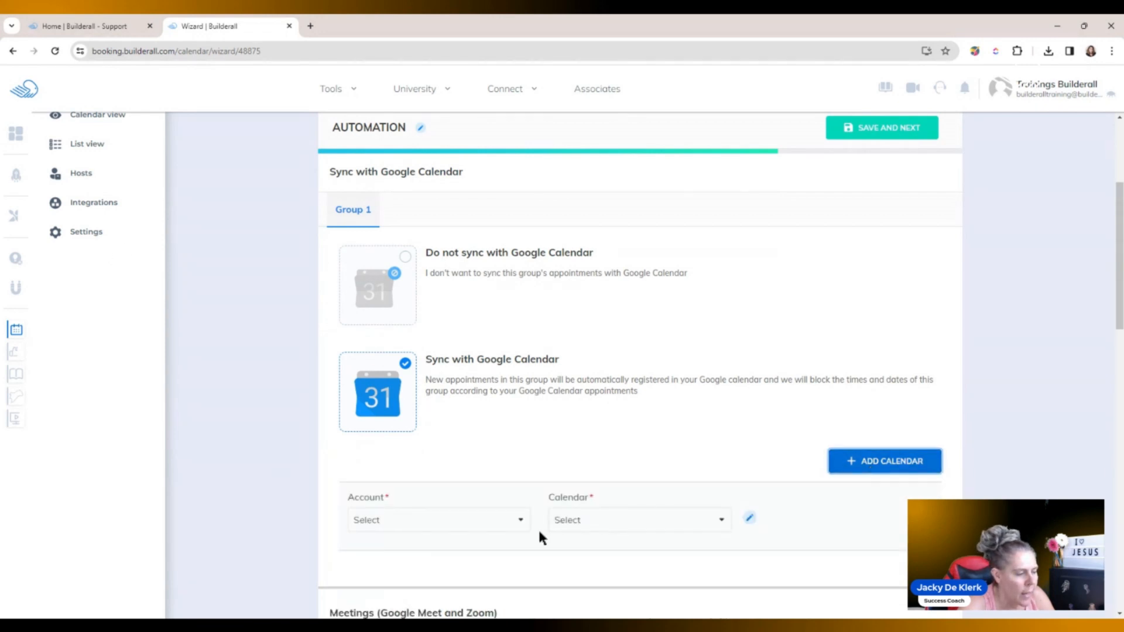
pyautogui.click(515, 521)
pyautogui.click(474, 546)
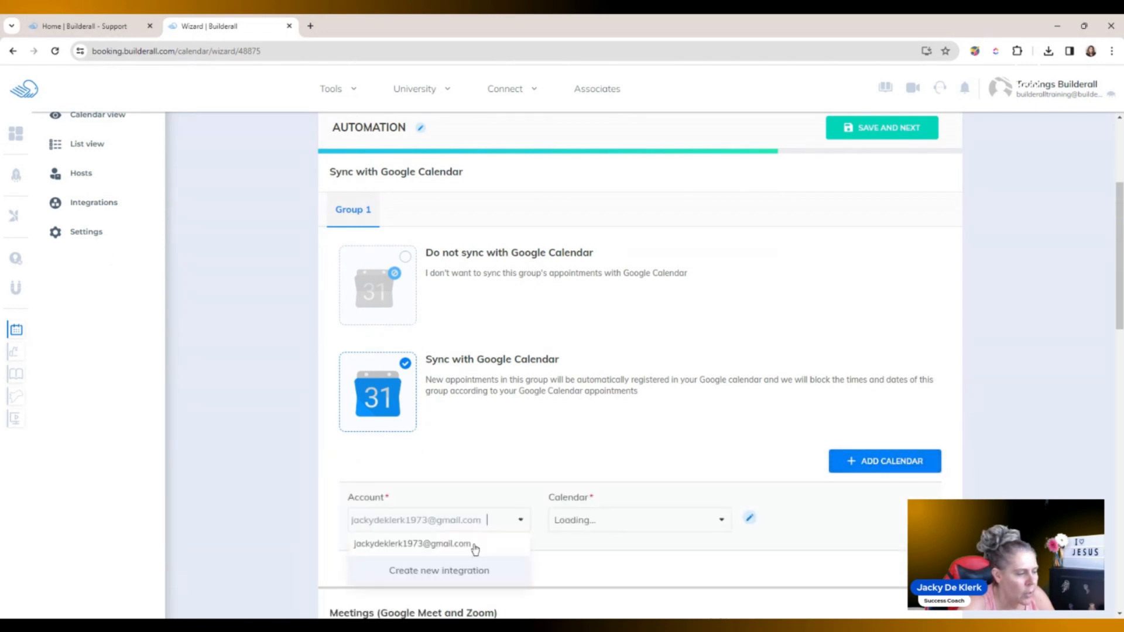
pyautogui.click(667, 520)
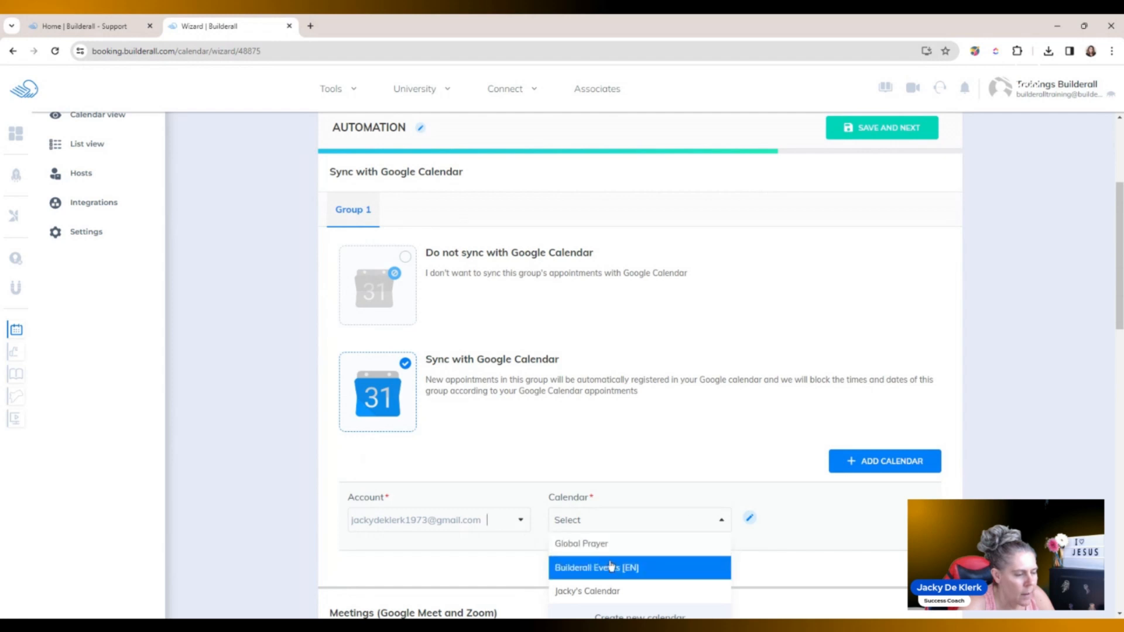
pyautogui.click(612, 591)
pyautogui.scroll(2, 987, 446)
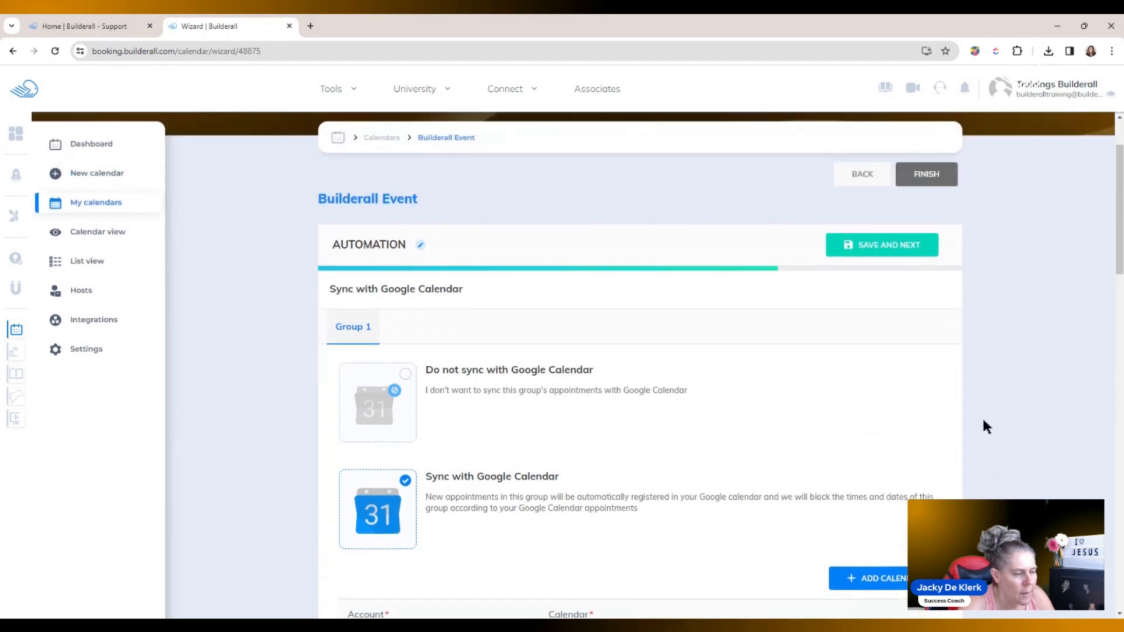
pyautogui.scroll(-7, 1101, 295)
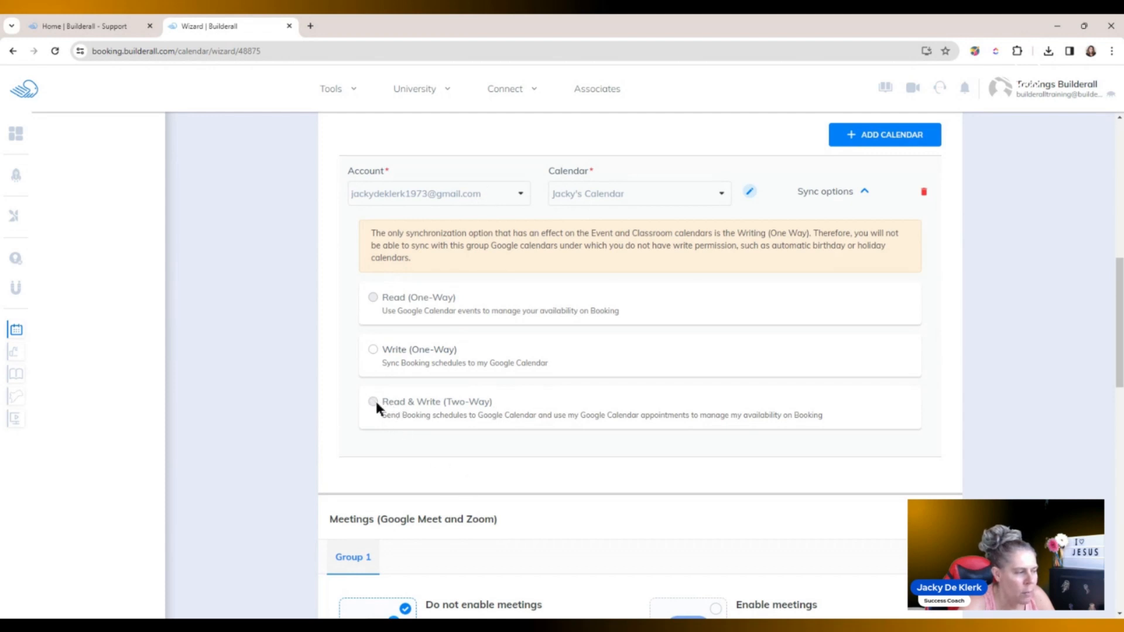
pyautogui.click(373, 349)
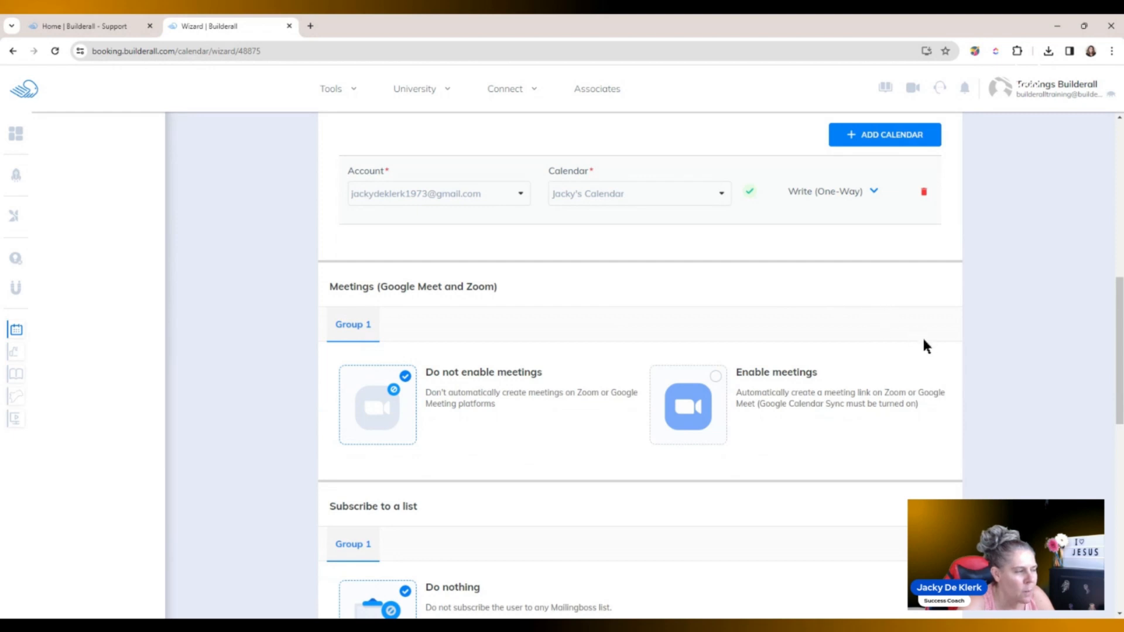
# Try enabling Zoom meetings with the linked account for Group 1, and return to not enabling meetings
pyautogui.moveTo(1118, 296); pyautogui.dragTo(1119, 337)
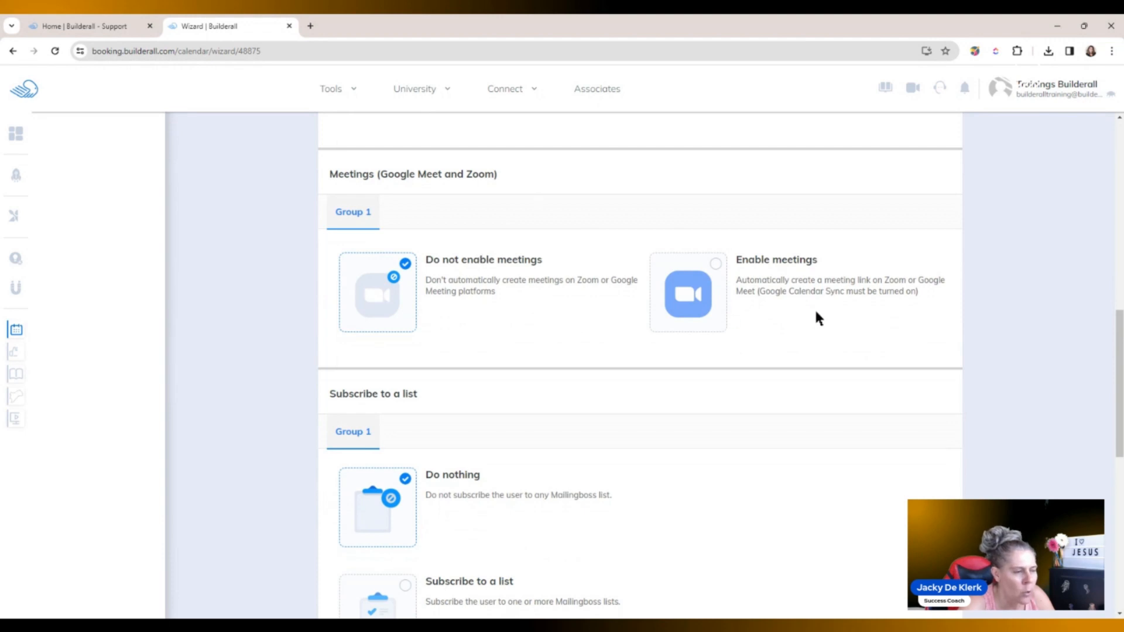
pyautogui.click(716, 265)
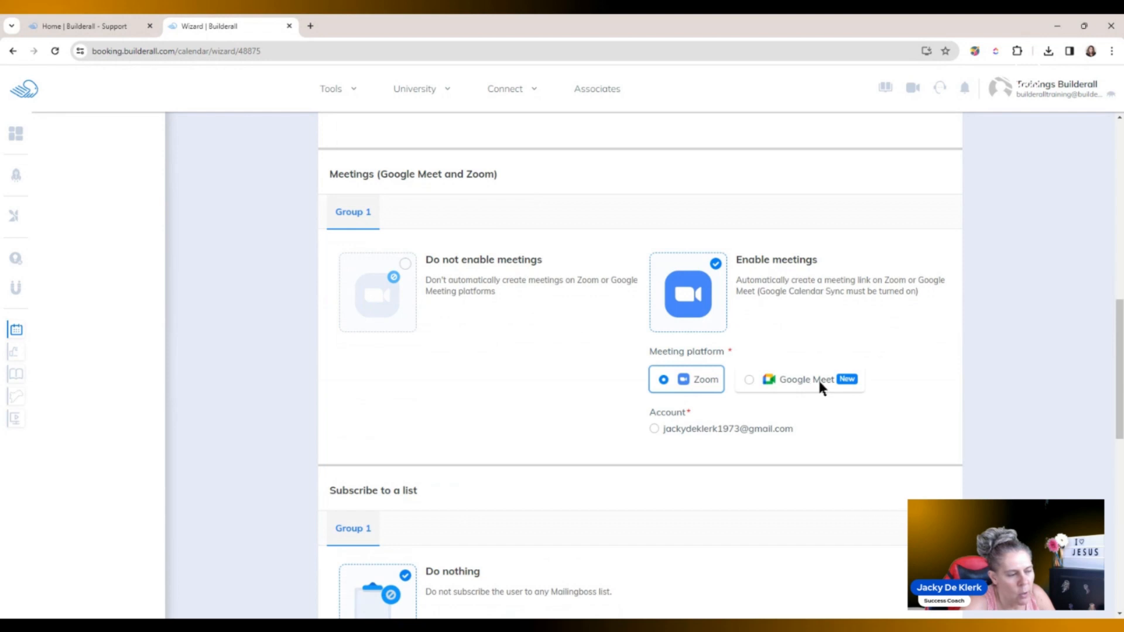
pyautogui.click(654, 429)
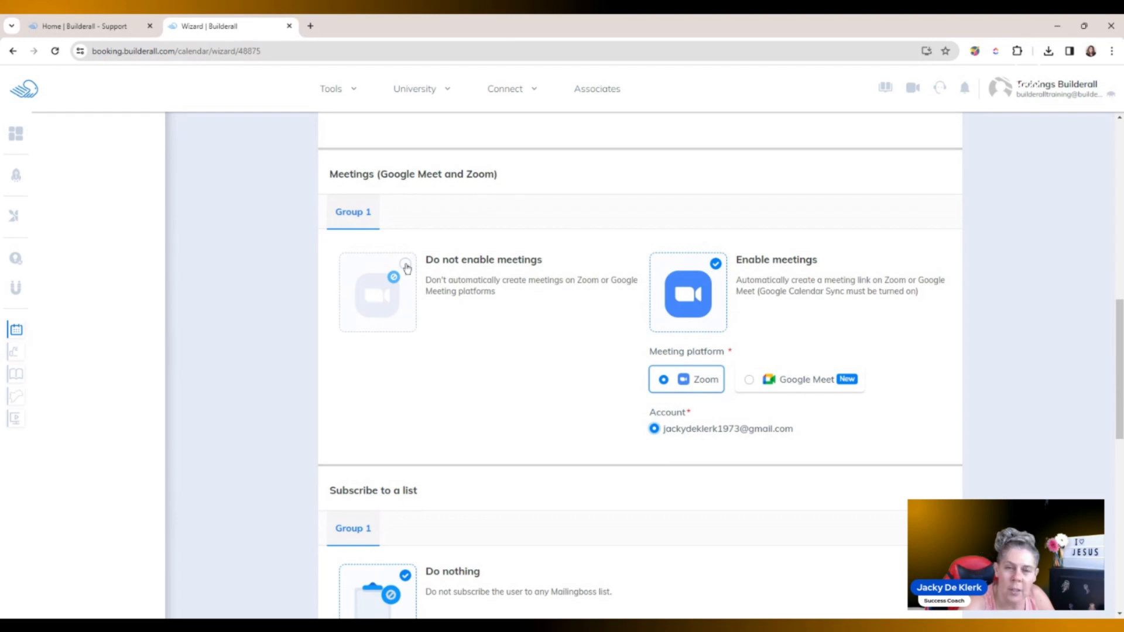
pyautogui.click(405, 265)
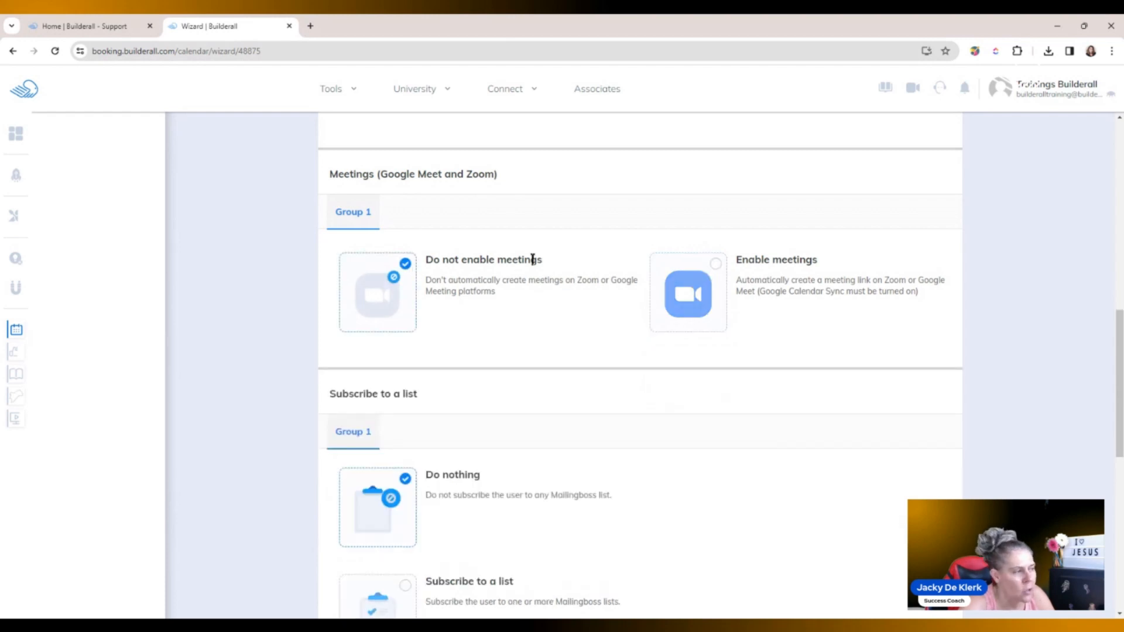
# Try subscribing Group 1's registrants to the Mailingboss list Default Form / Builderall Getting Started
pyautogui.moveTo(1118, 326); pyautogui.dragTo(1118, 355)
pyautogui.scroll(-2, 512, 350)
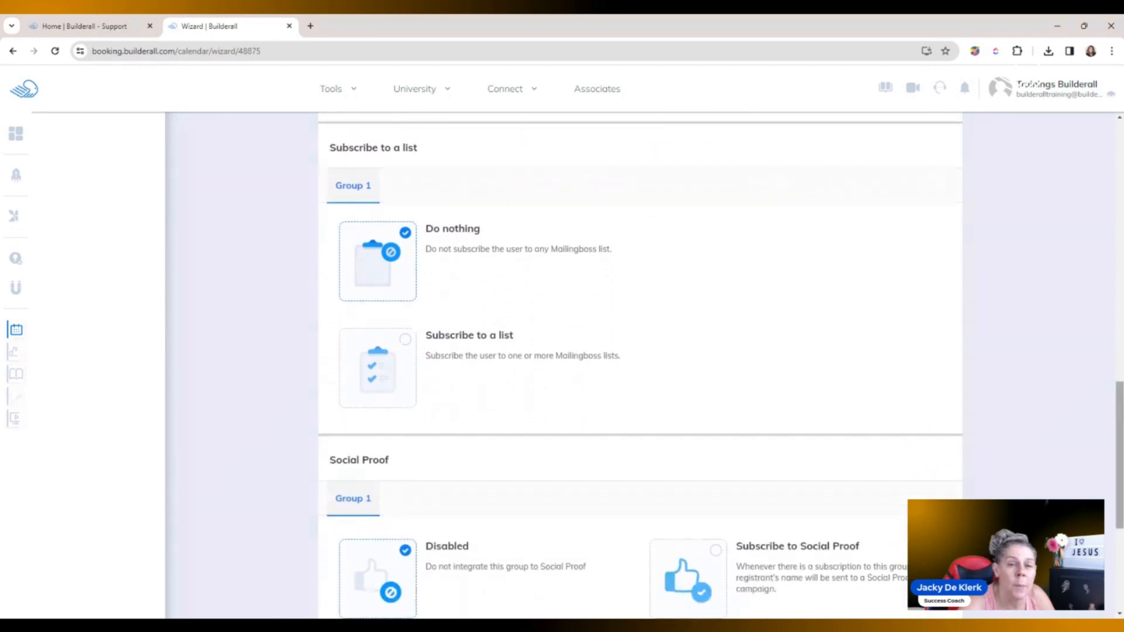
pyautogui.click(406, 342)
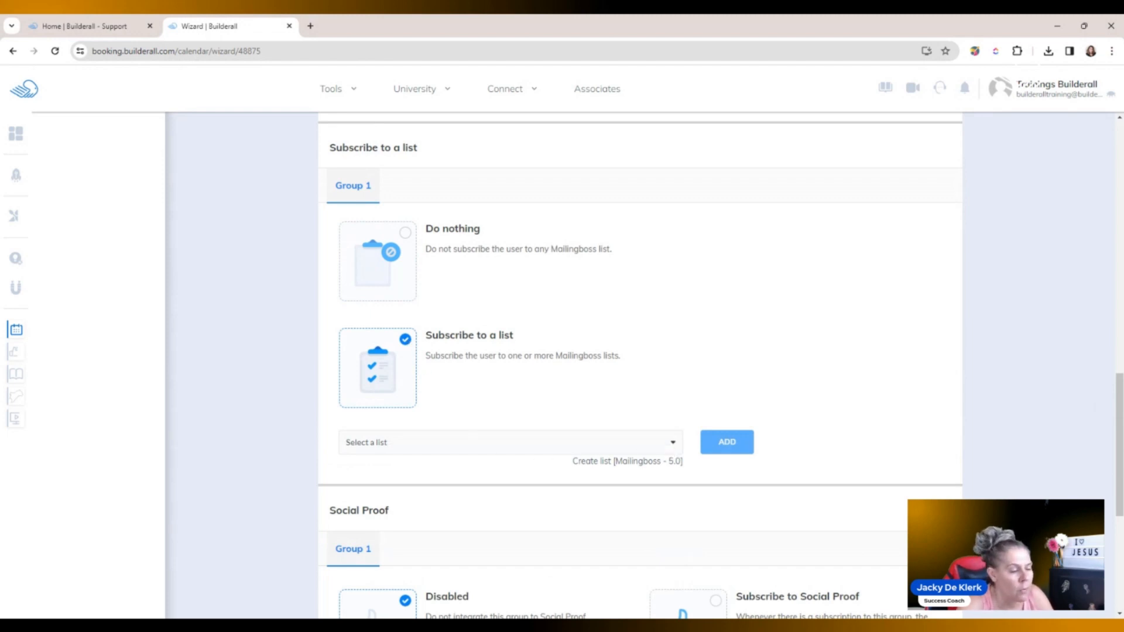
pyautogui.click(668, 447)
pyautogui.click(560, 465)
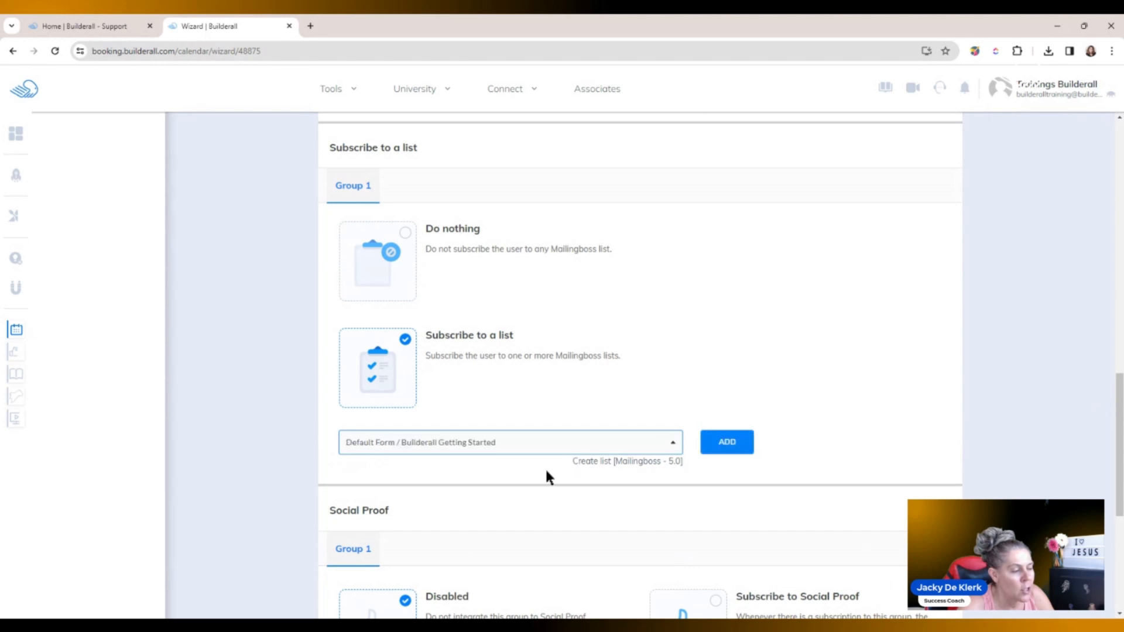
pyautogui.click(726, 450)
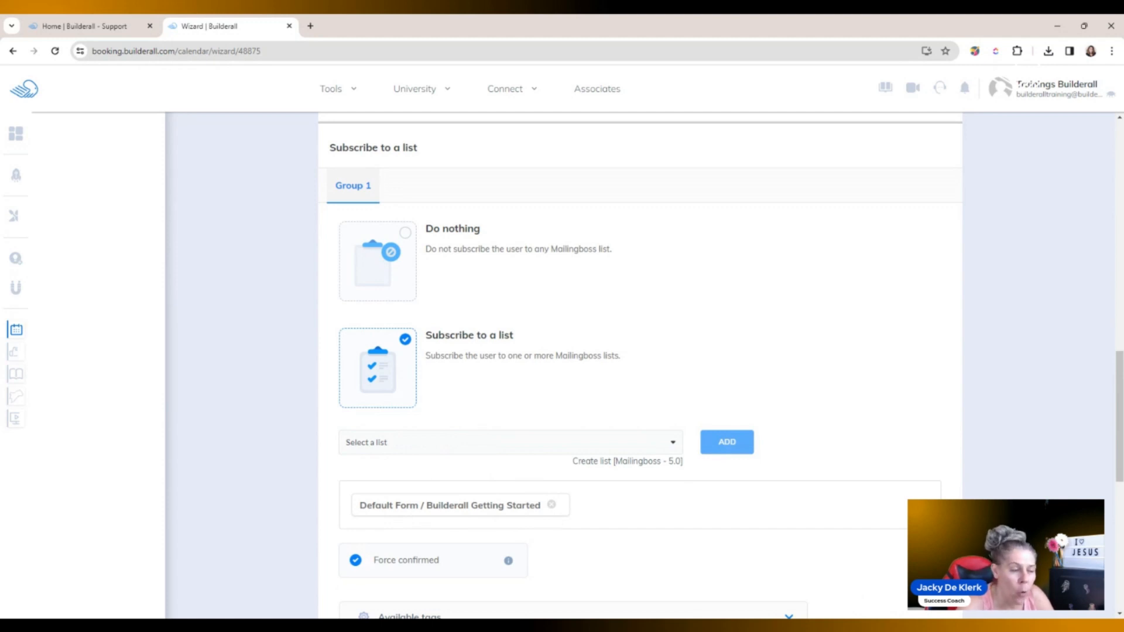
# Examine the tags available for the Mailingboss list and set Group 1's list subscription back to Do nothing
pyautogui.moveTo(1118, 413); pyautogui.dragTo(1114, 444)
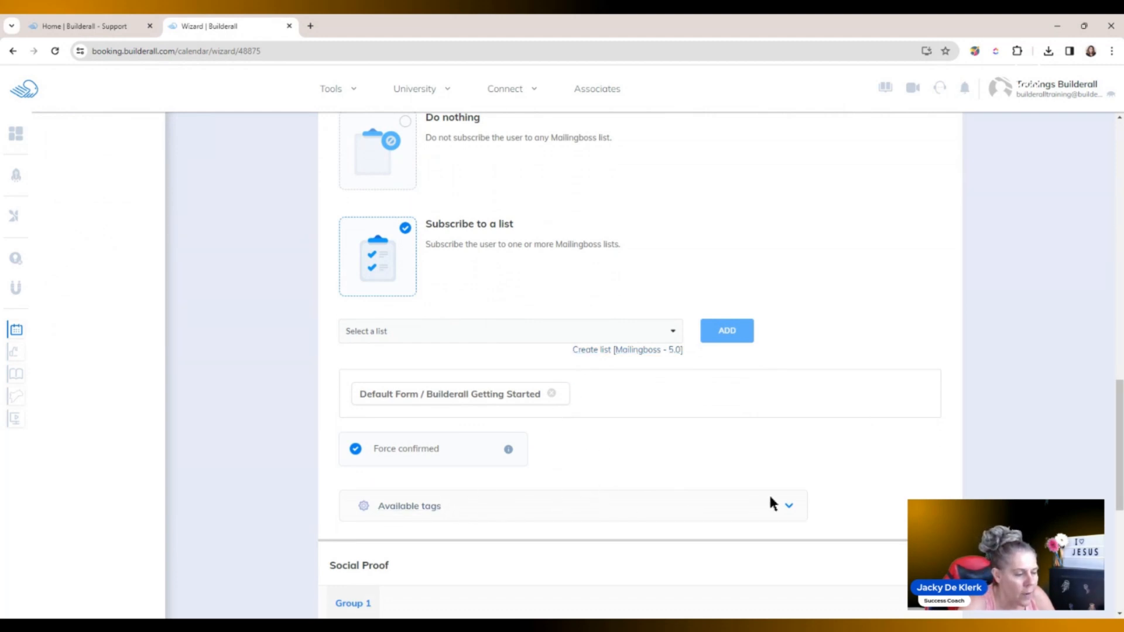
pyautogui.click(786, 505)
pyautogui.moveTo(1116, 370); pyautogui.dragTo(1116, 427)
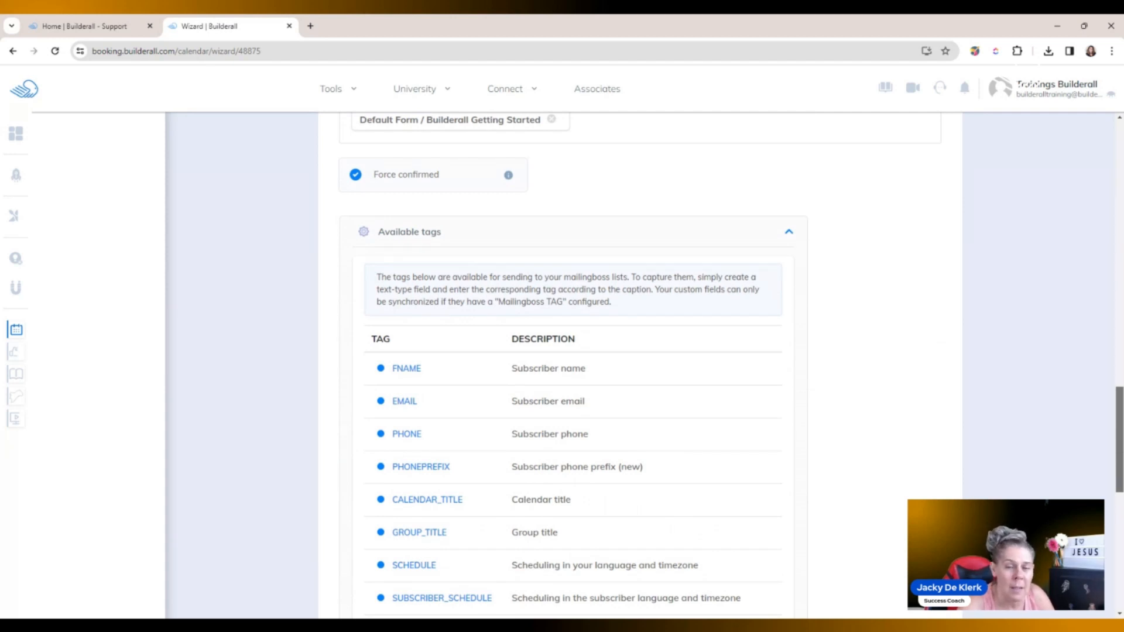
pyautogui.scroll(4, 1108, 380)
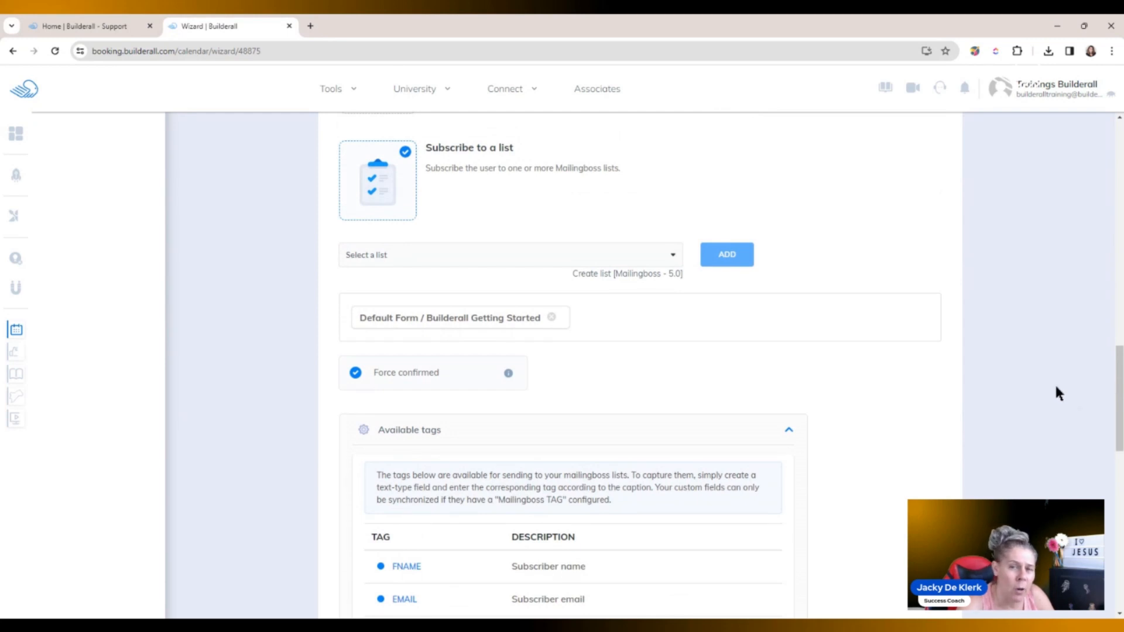
pyautogui.click(790, 431)
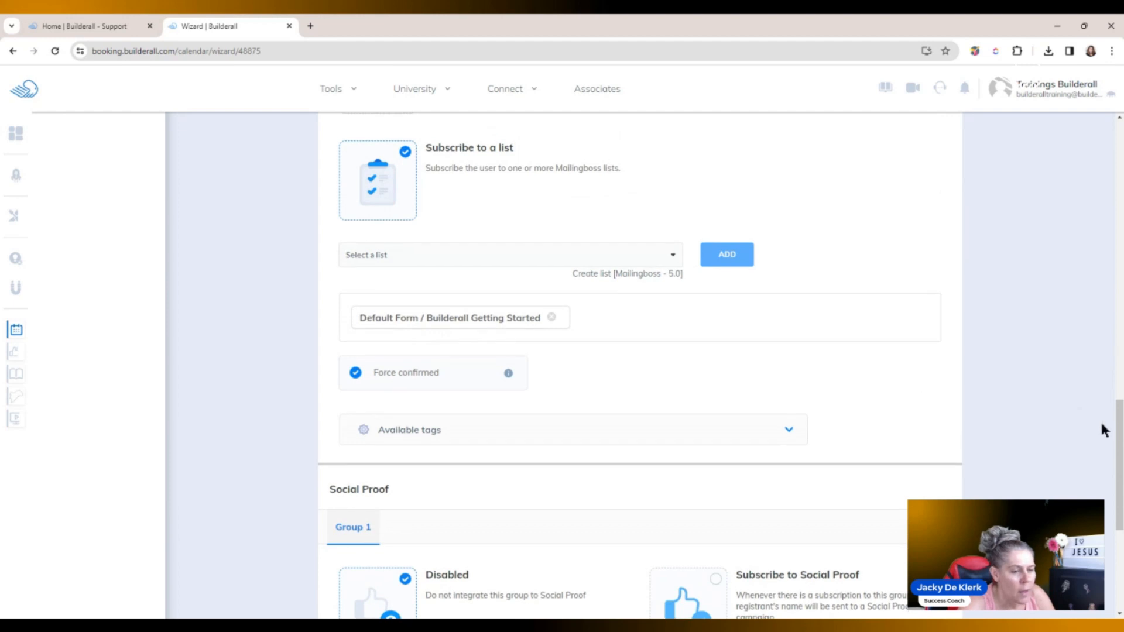
pyautogui.moveTo(1118, 429); pyautogui.dragTo(1118, 506)
pyautogui.click(402, 190)
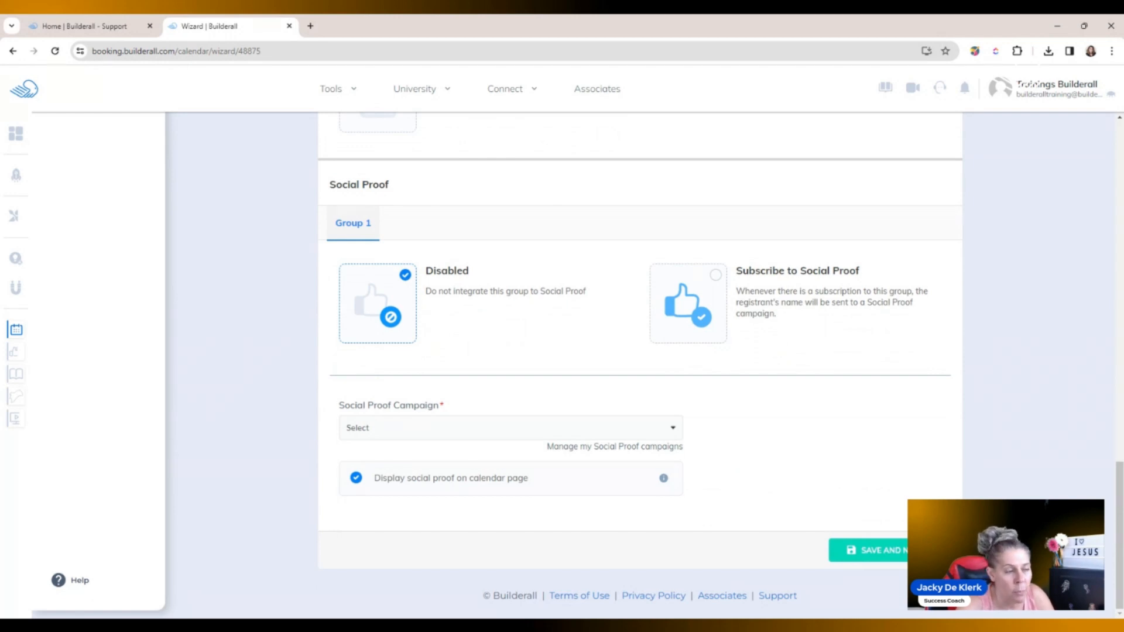
# Subscribe Group 1 to Social Proof with the Elearning campaign and save the automation settings
pyautogui.click(716, 280)
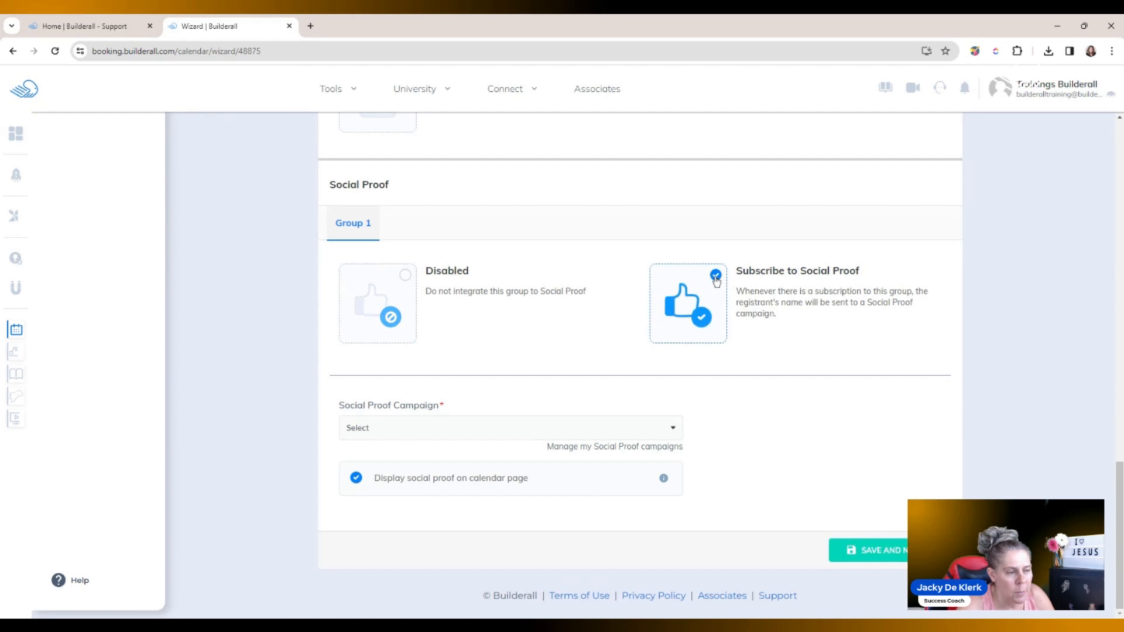
pyautogui.click(668, 427)
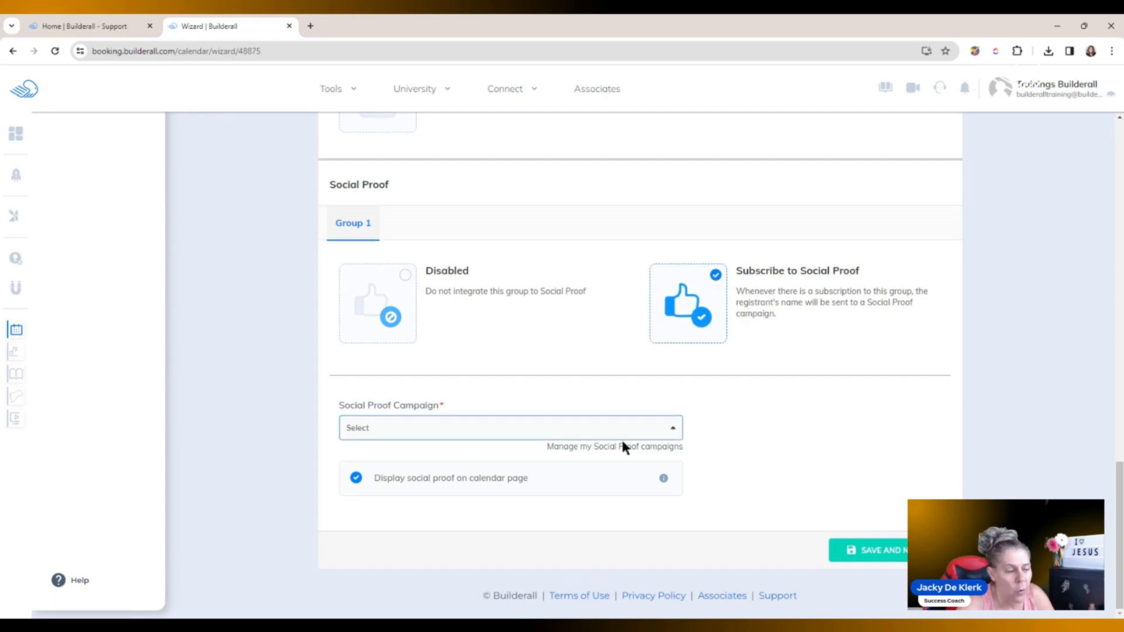
pyautogui.click(758, 421)
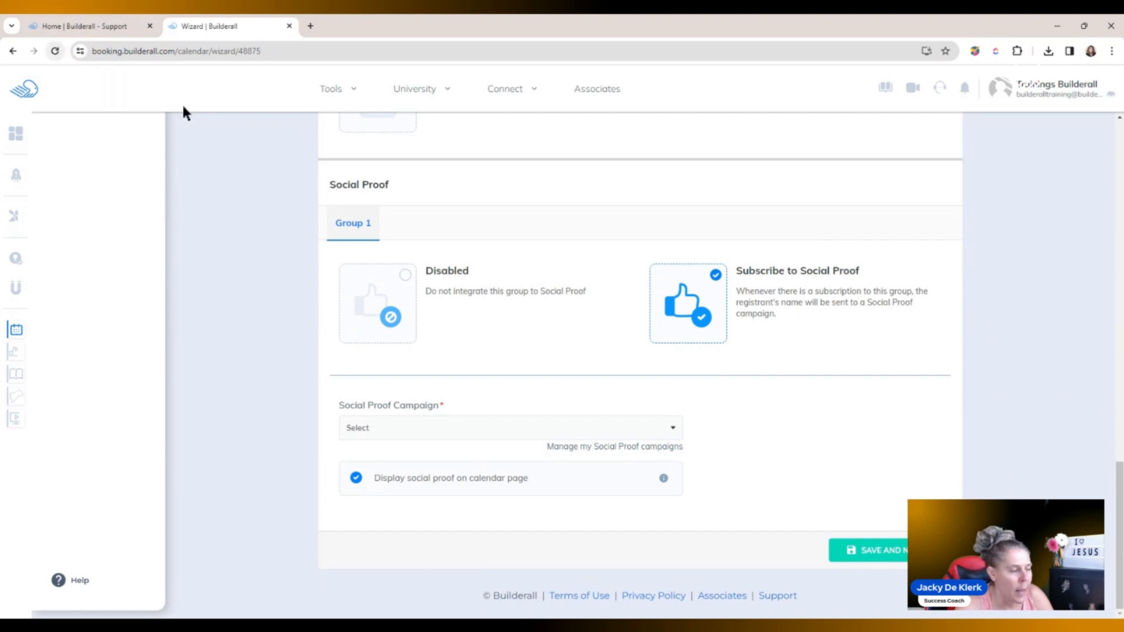
pyautogui.click(653, 433)
pyautogui.click(587, 447)
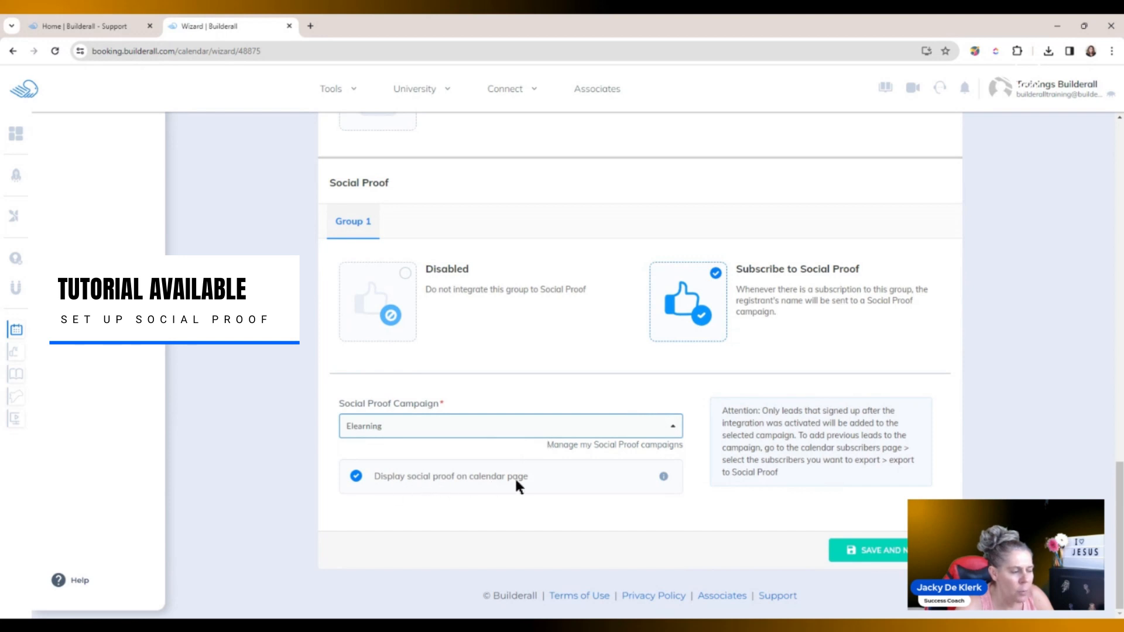
pyautogui.moveTo(662, 479)
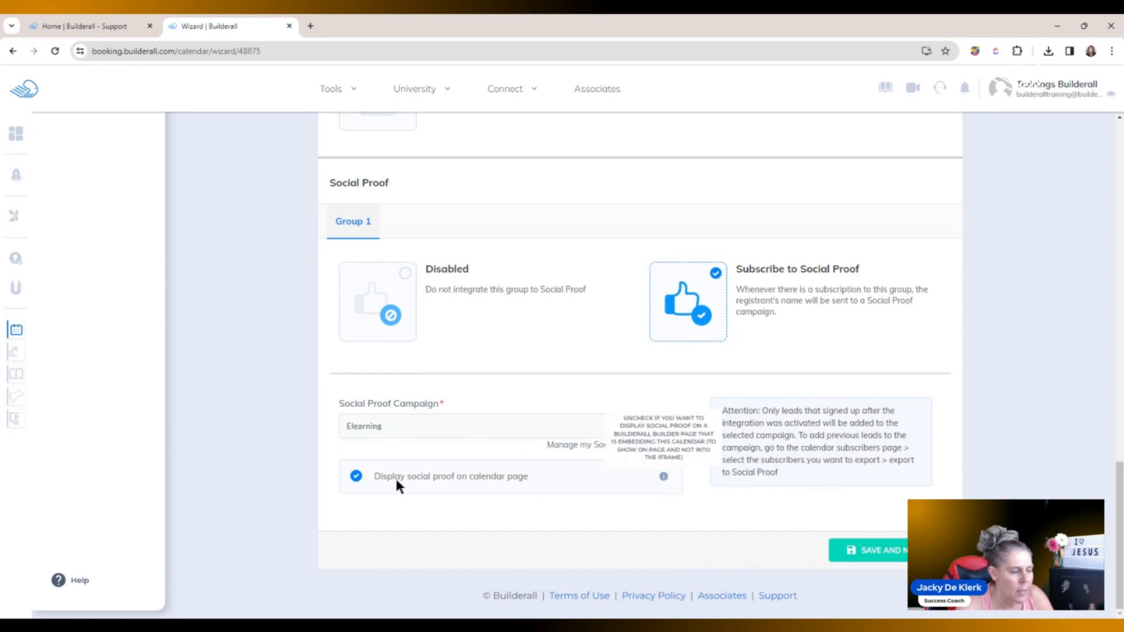
pyautogui.click(854, 551)
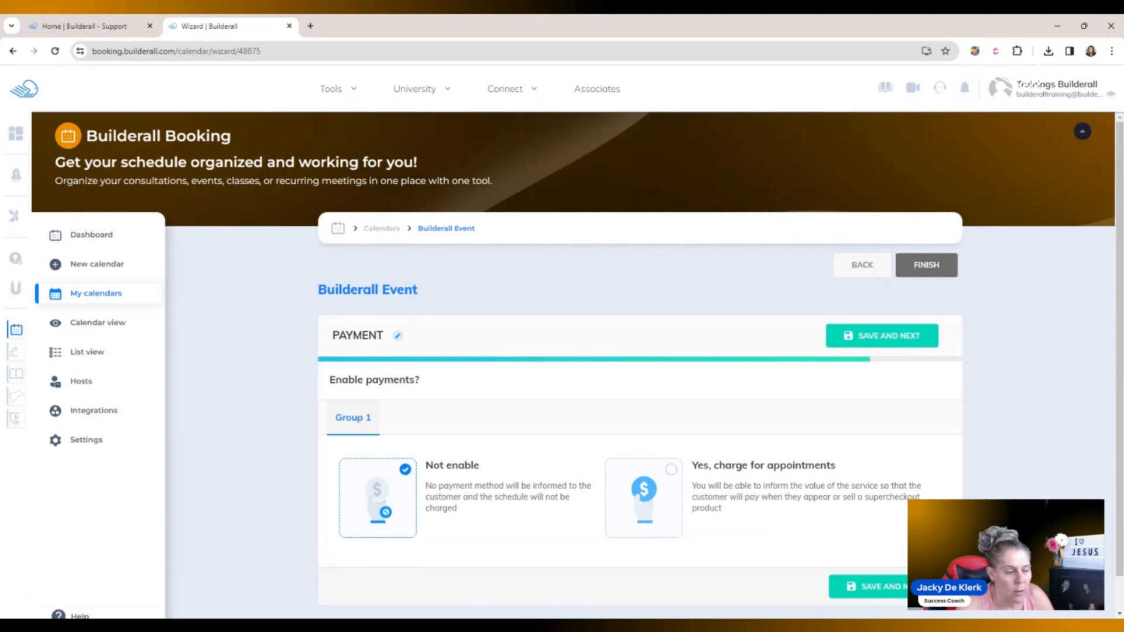
# Try charging for appointments with Payment when attending and with Supercheckout on the LIVE Builderall University website
pyautogui.click(672, 470)
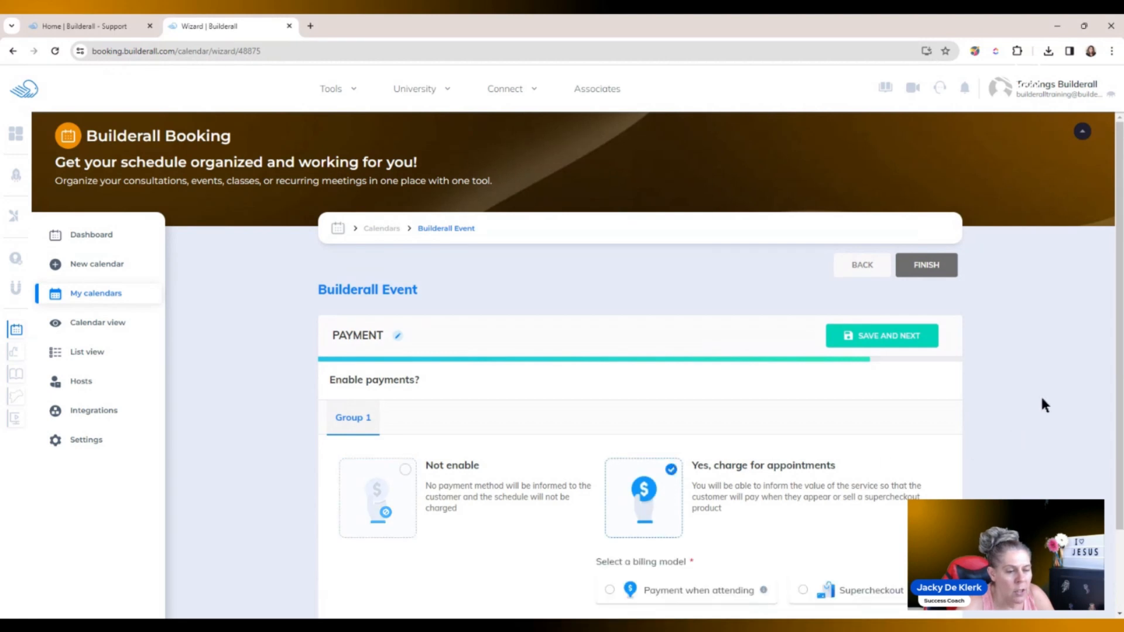
pyautogui.moveTo(1119, 387); pyautogui.dragTo(1120, 487)
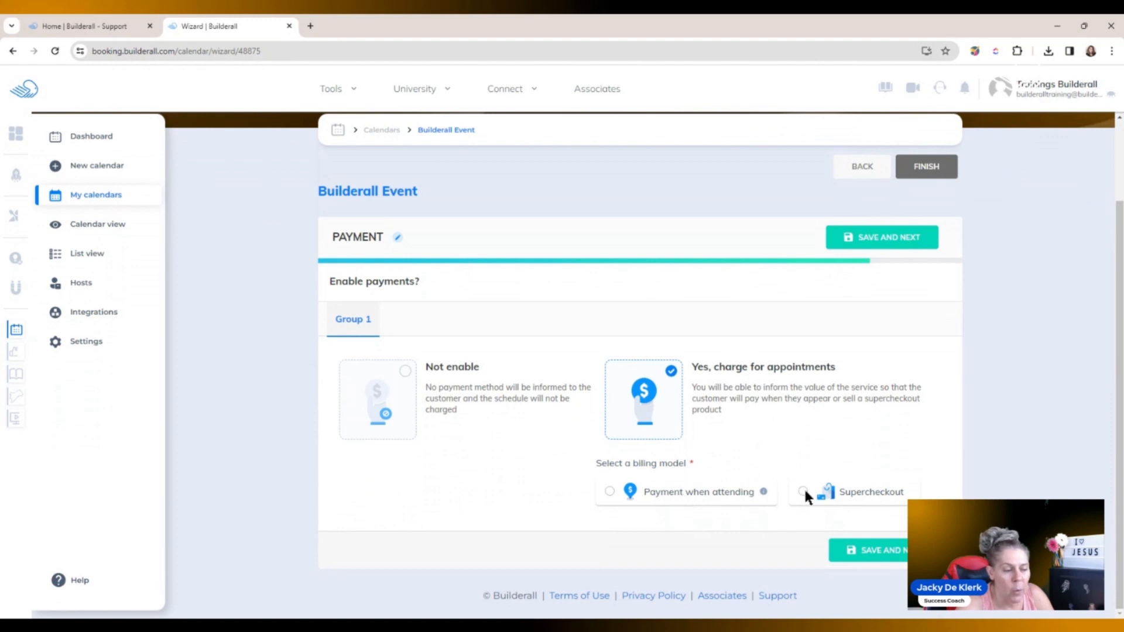
pyautogui.click(609, 491)
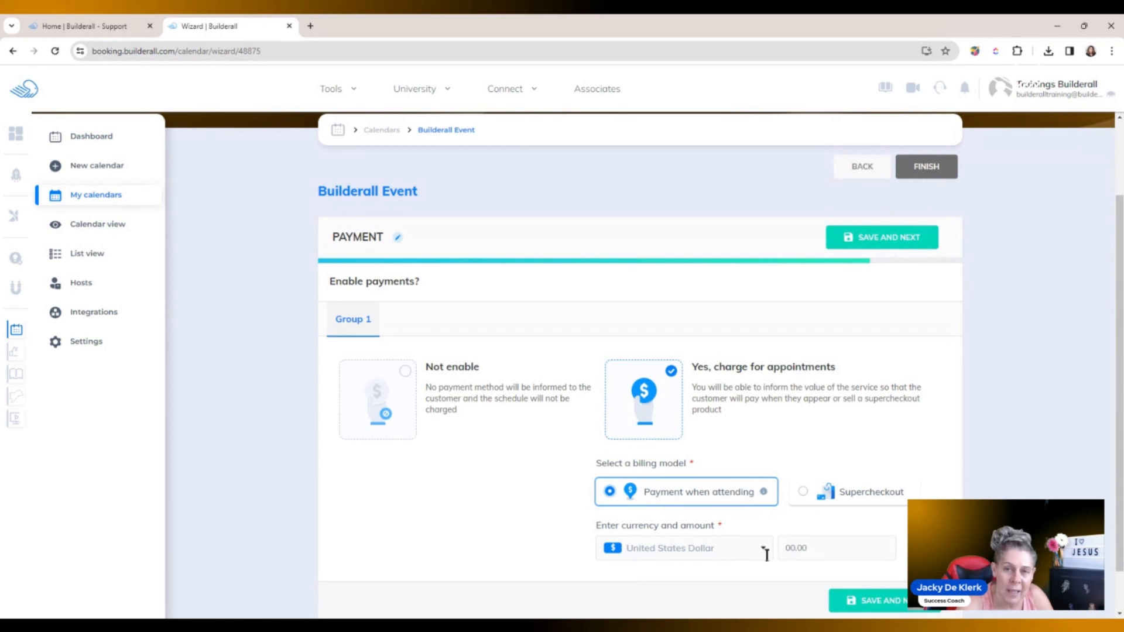
pyautogui.click(802, 491)
pyautogui.click(811, 545)
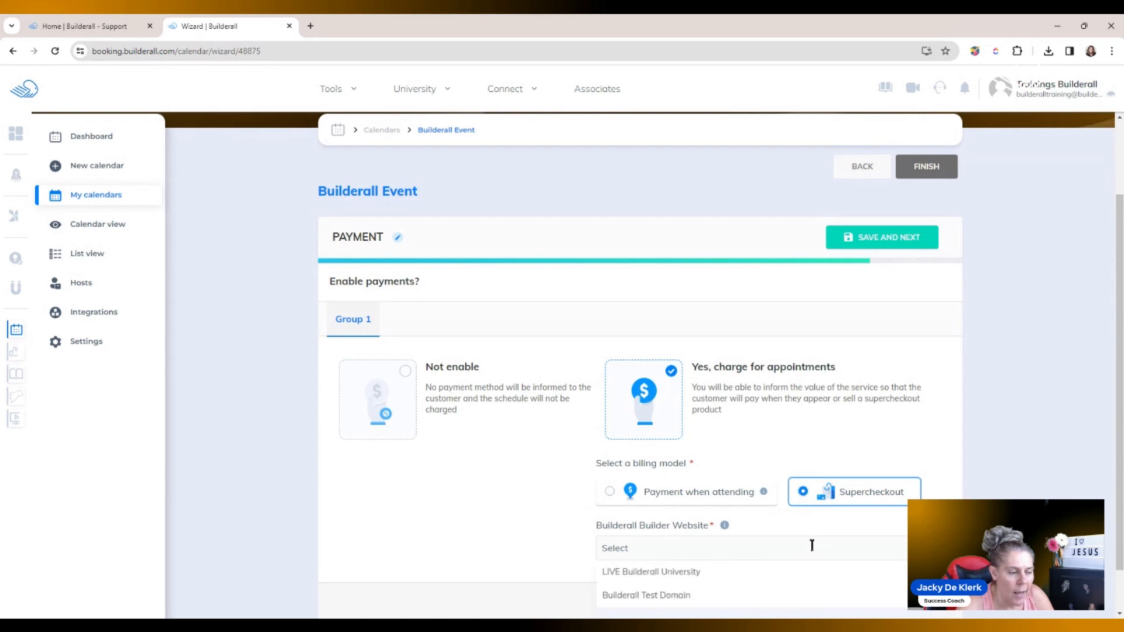
pyautogui.click(694, 572)
pyautogui.scroll(-2, 872, 558)
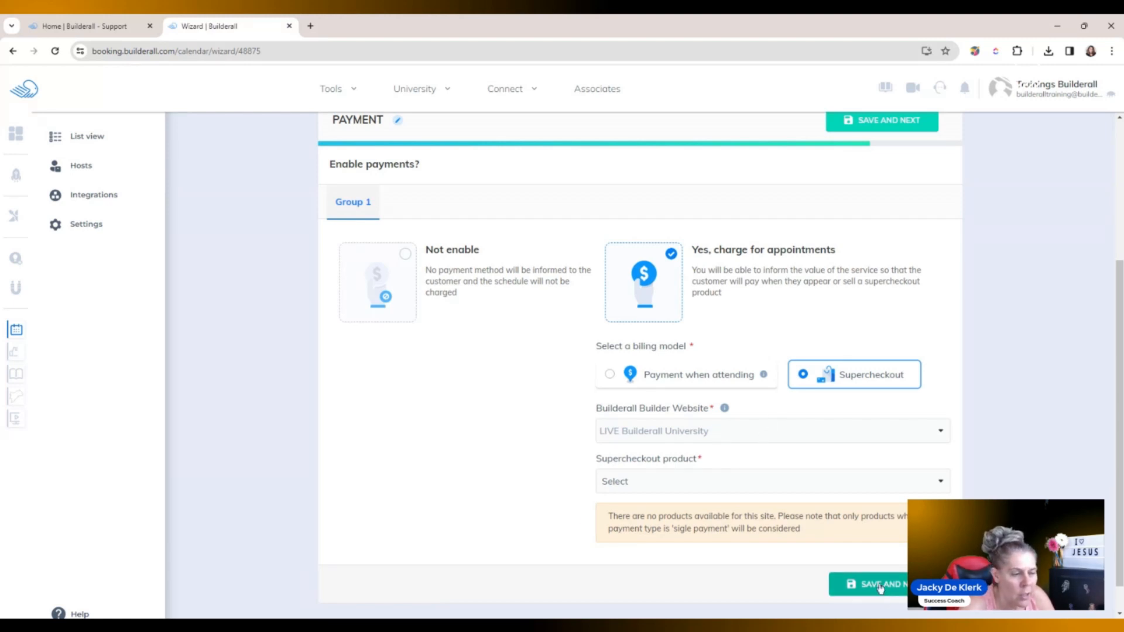
pyautogui.click(609, 375)
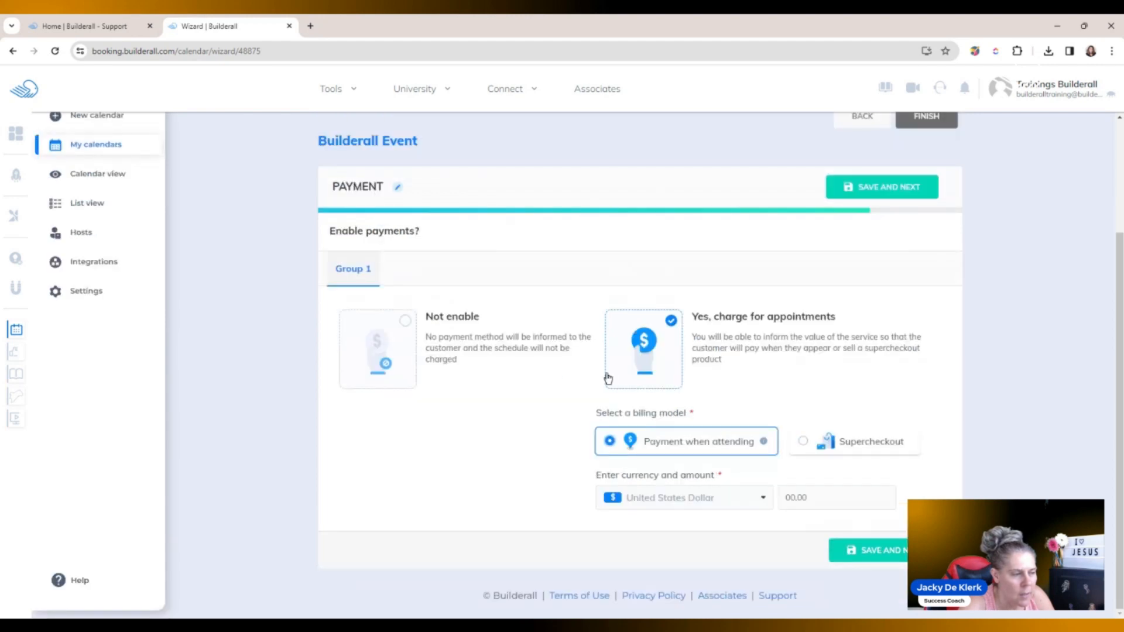
# Set Group 1's payments to Not enable and save to complete the event calendar
pyautogui.click(436, 324)
pyautogui.click(869, 550)
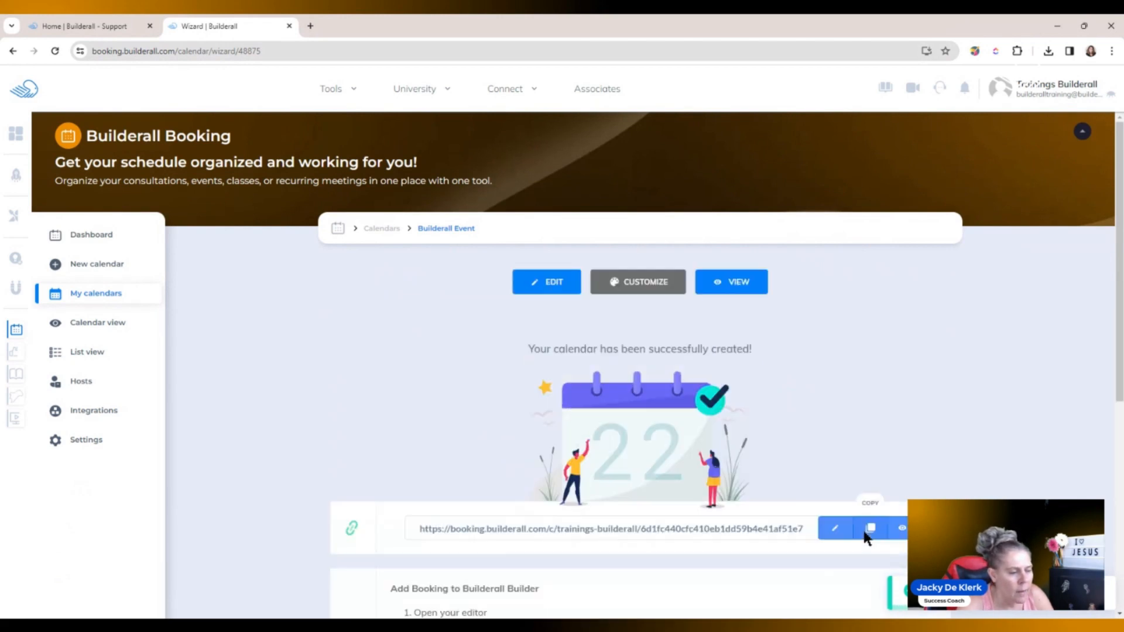
# Open the customization settings of the finished Builderall Event calendar page
pyautogui.moveTo(1118, 351); pyautogui.dragTo(1080, 408)
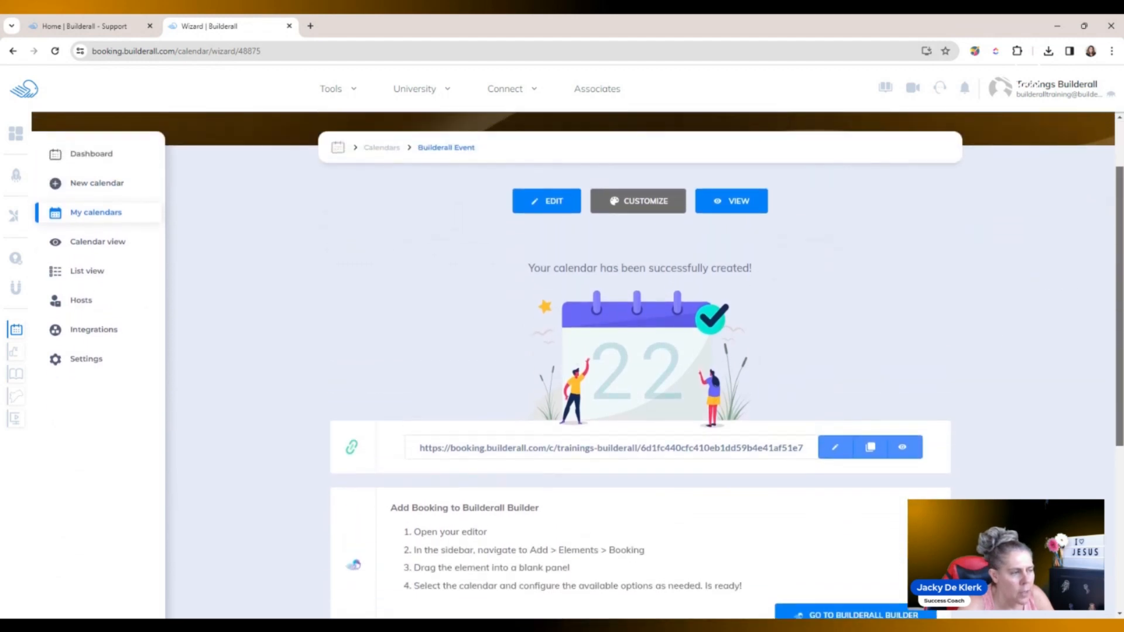
pyautogui.click(647, 209)
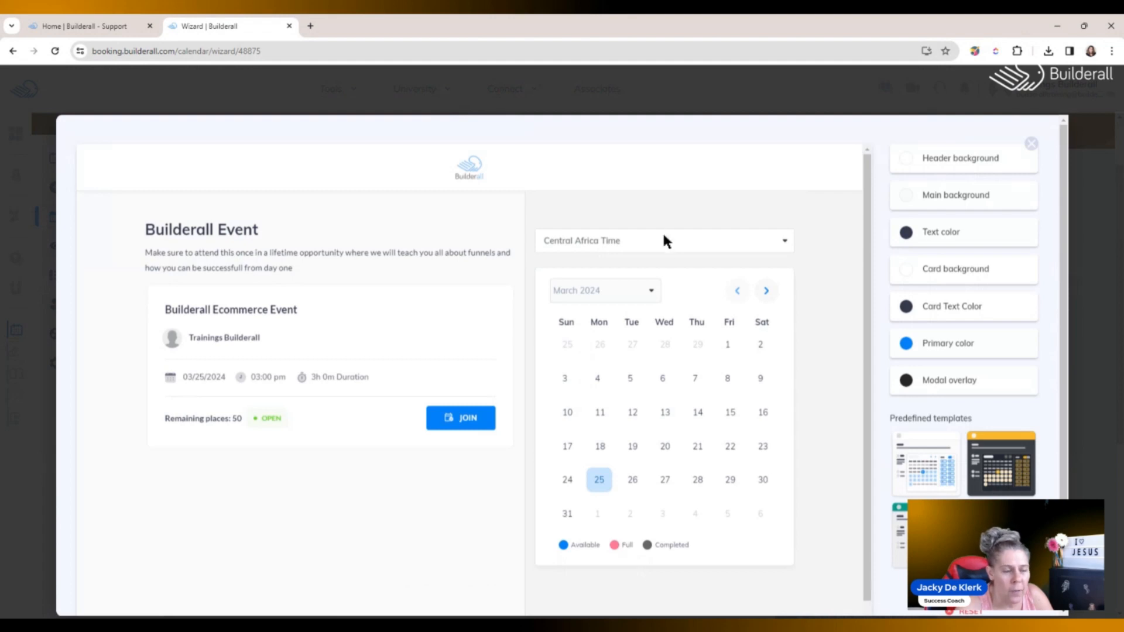
pyautogui.moveTo(862, 296)
pyautogui.mouseDown()
pyautogui.moveTo(862, 349)
pyautogui.moveTo(865, 285)
pyautogui.mouseUp()
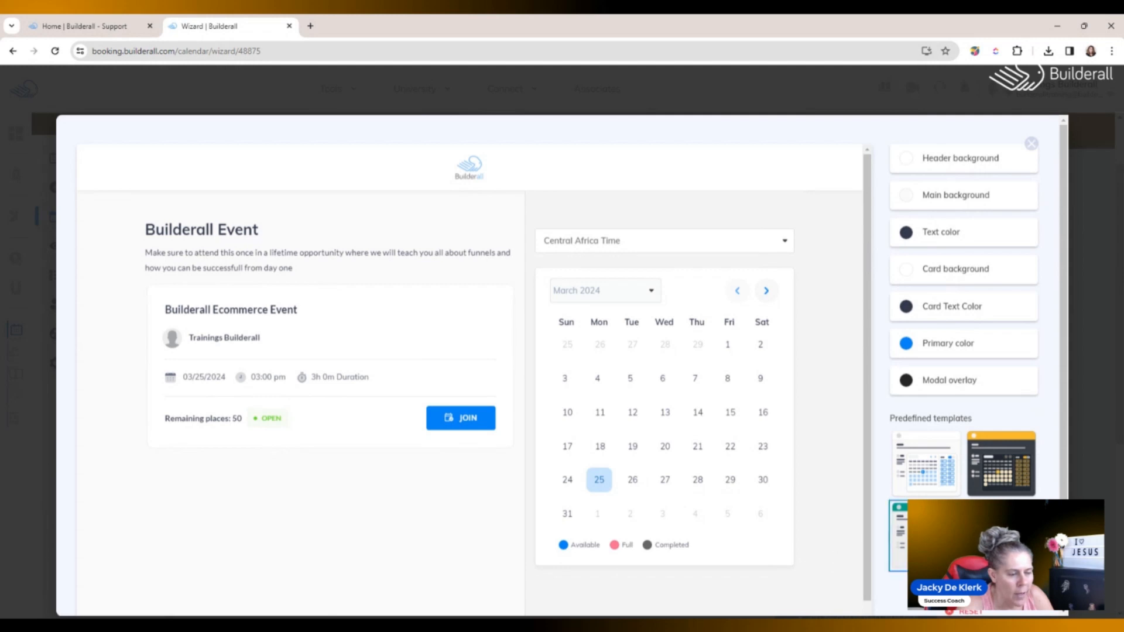
# Try the teal, dark yellow and light blue predefined templates on the event page, and close the customization without saving
pyautogui.click(898, 533)
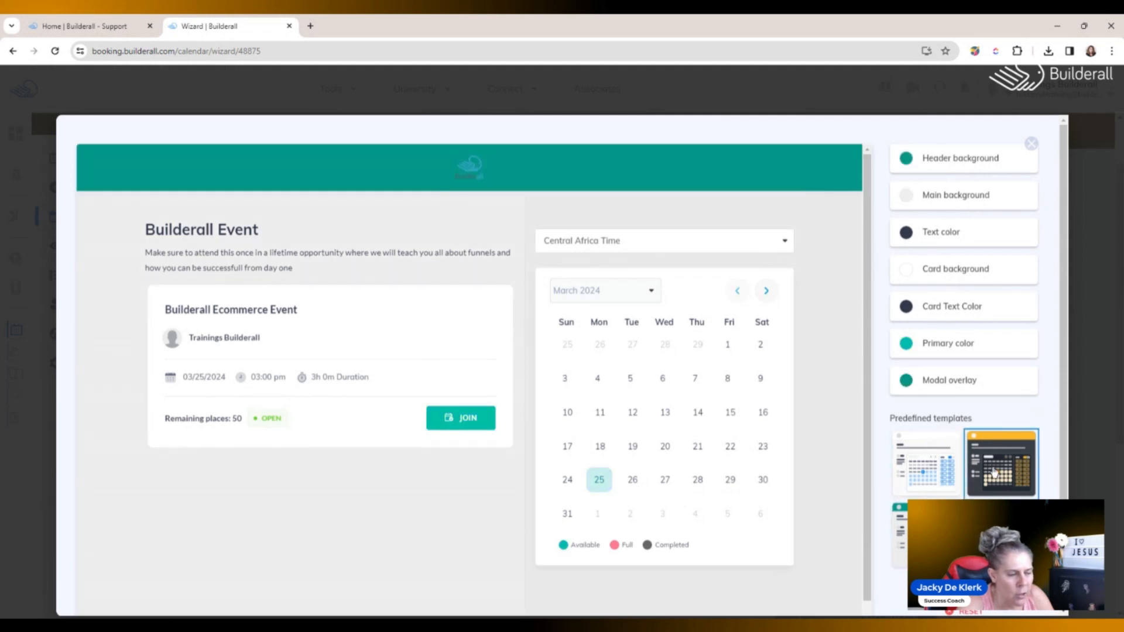
pyautogui.click(993, 473)
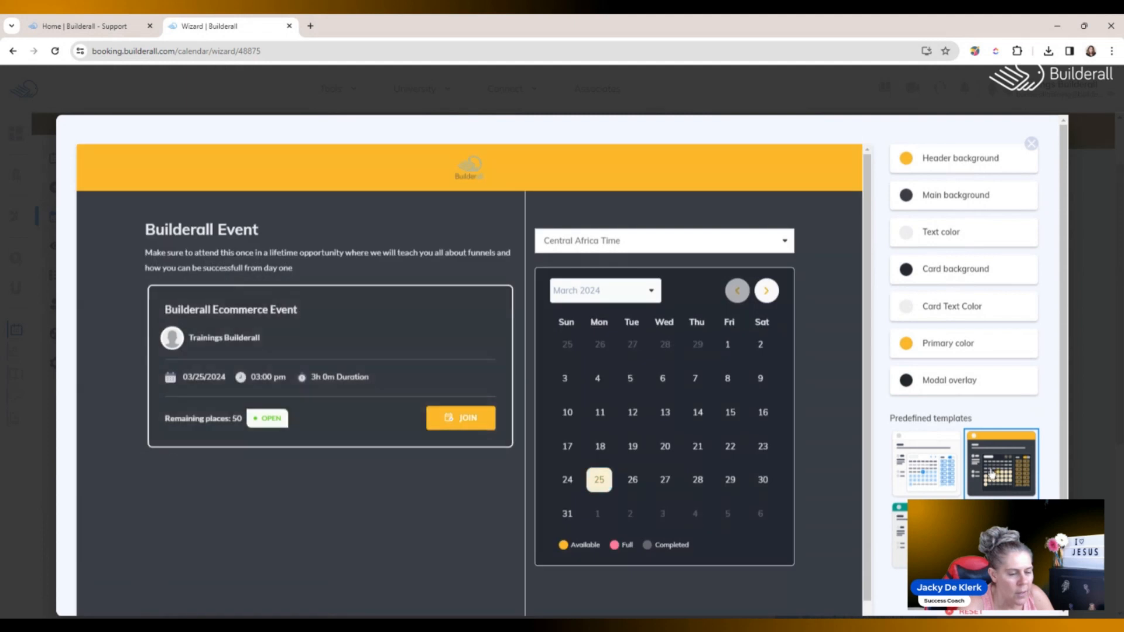
pyautogui.click(898, 532)
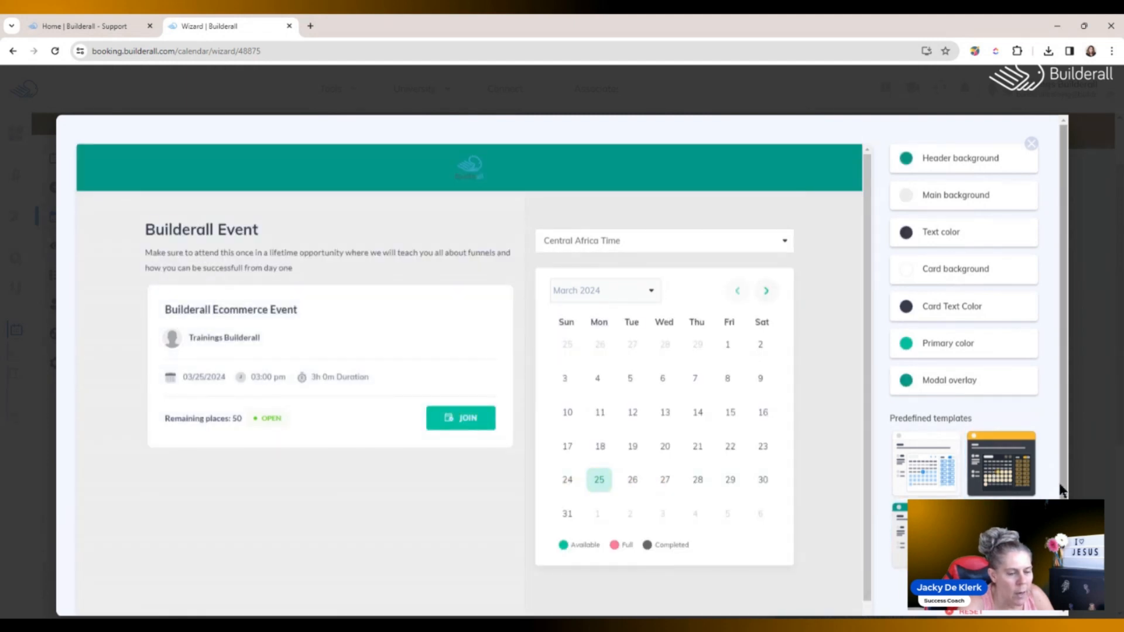
pyautogui.moveTo(1063, 492); pyautogui.dragTo(1065, 436)
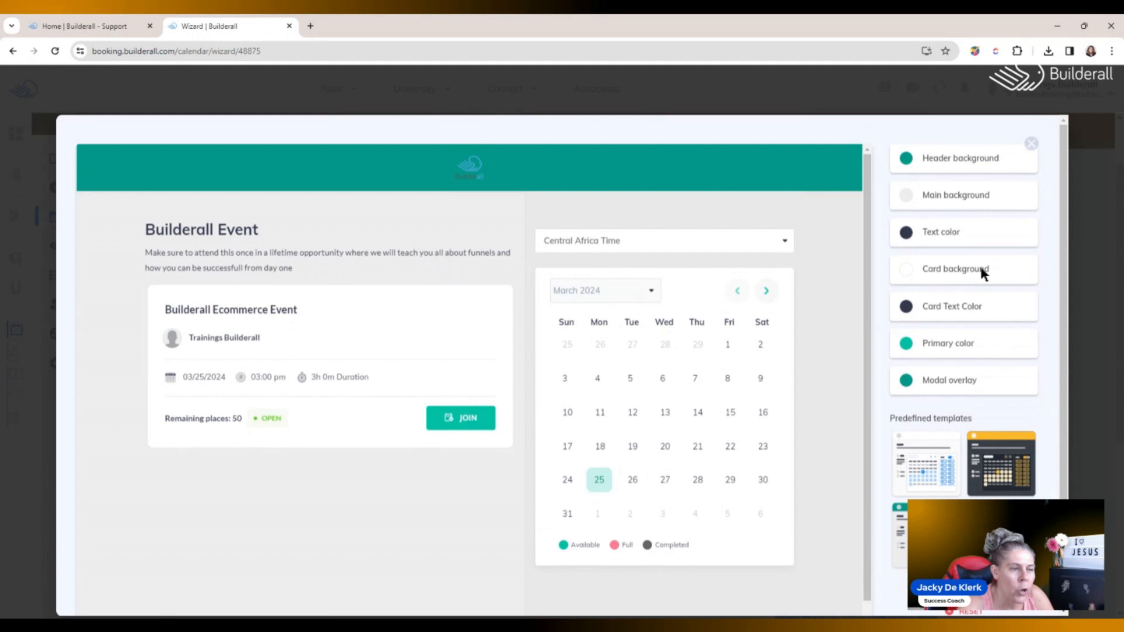
pyautogui.click(915, 442)
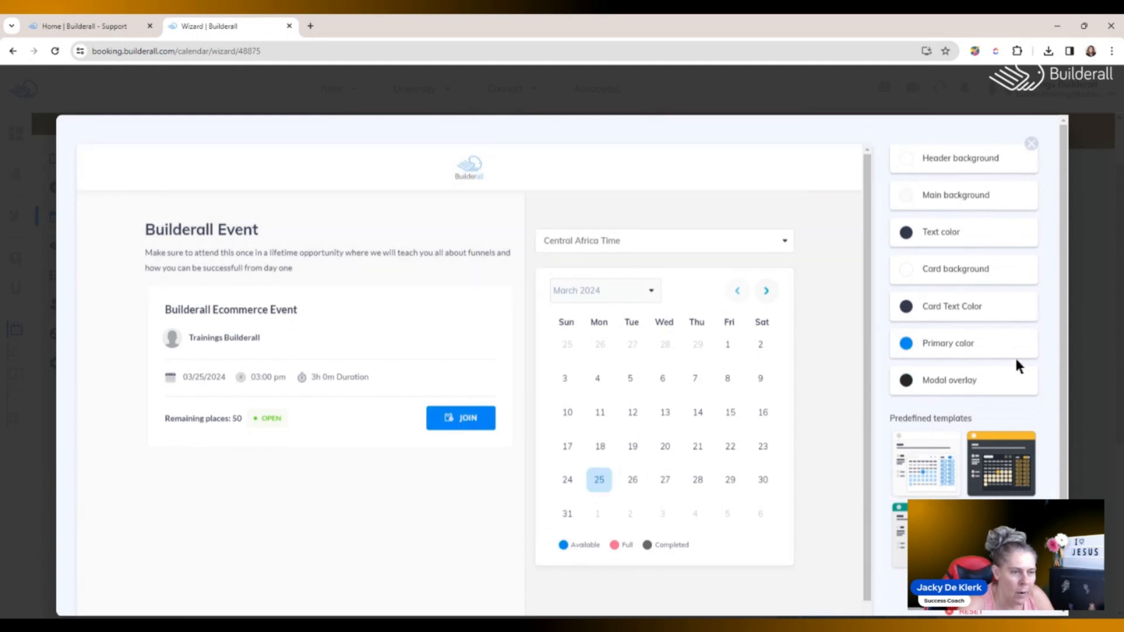
pyautogui.scroll(-1, 1060, 184)
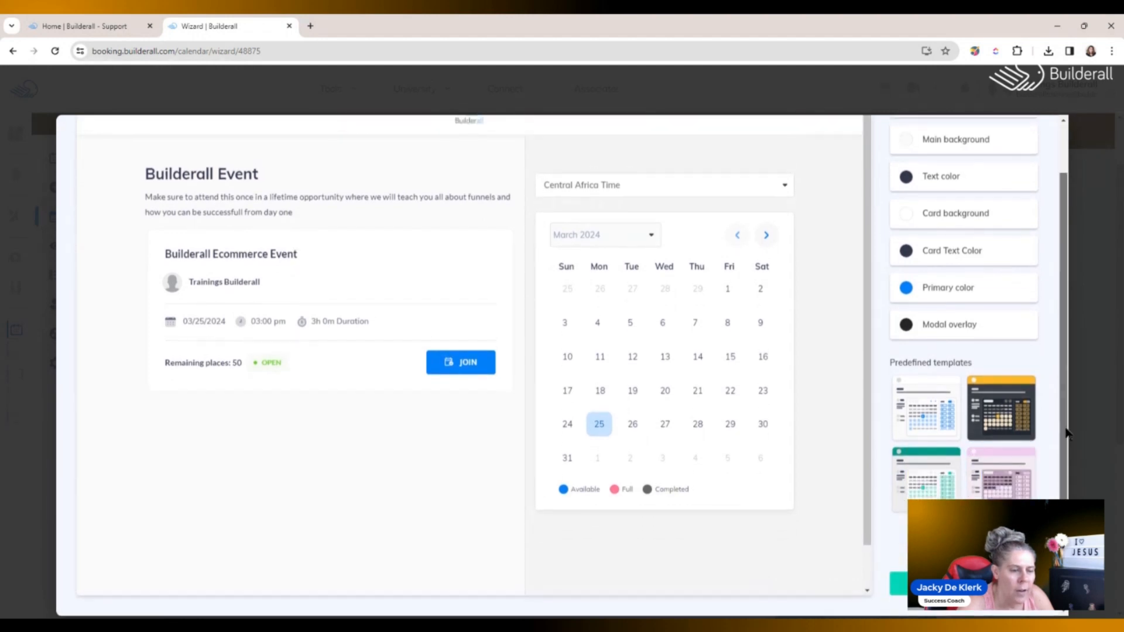
pyautogui.scroll(1, 1057, 199)
pyautogui.click(1030, 143)
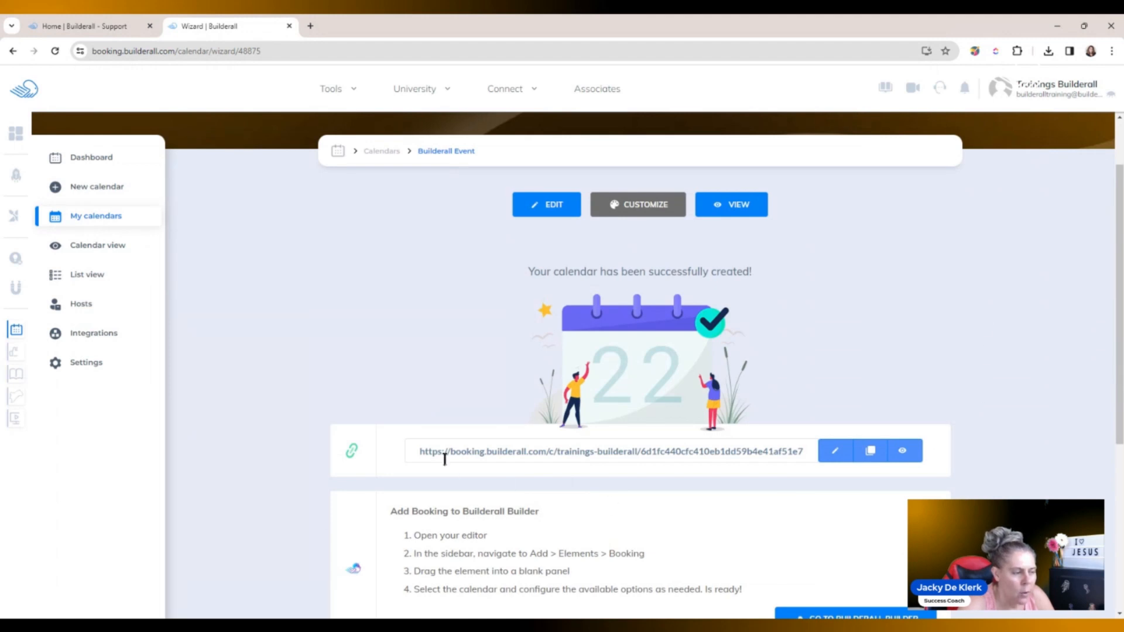
# Change the ending of the calendar's booking link to "ecommerce" and save it
pyautogui.click(835, 453)
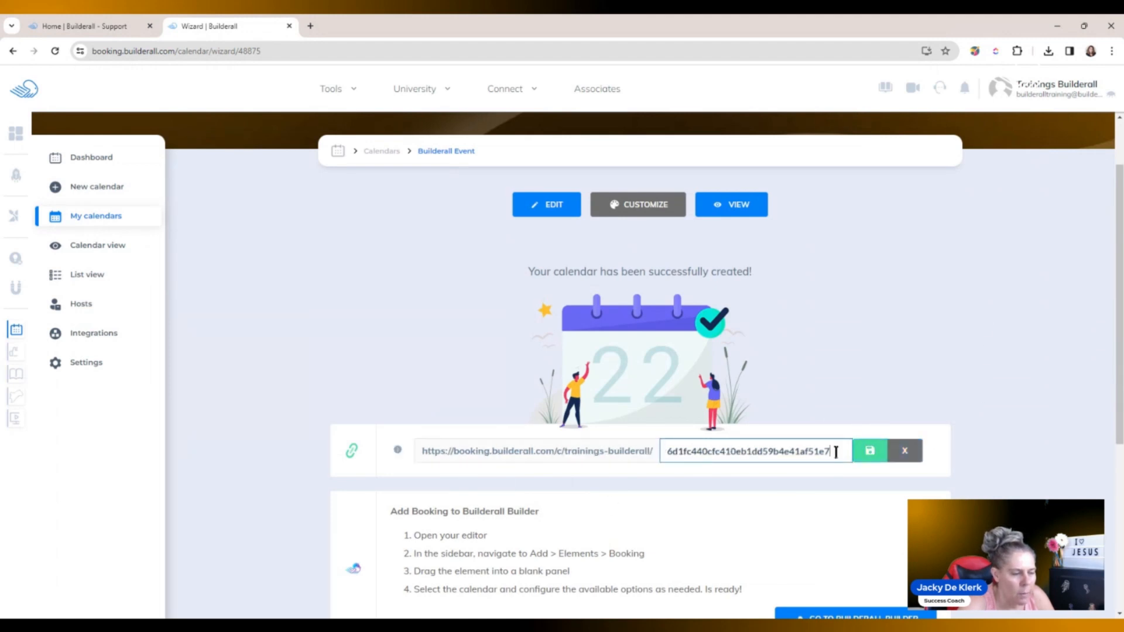
pyautogui.moveTo(832, 448); pyautogui.dragTo(661, 454)
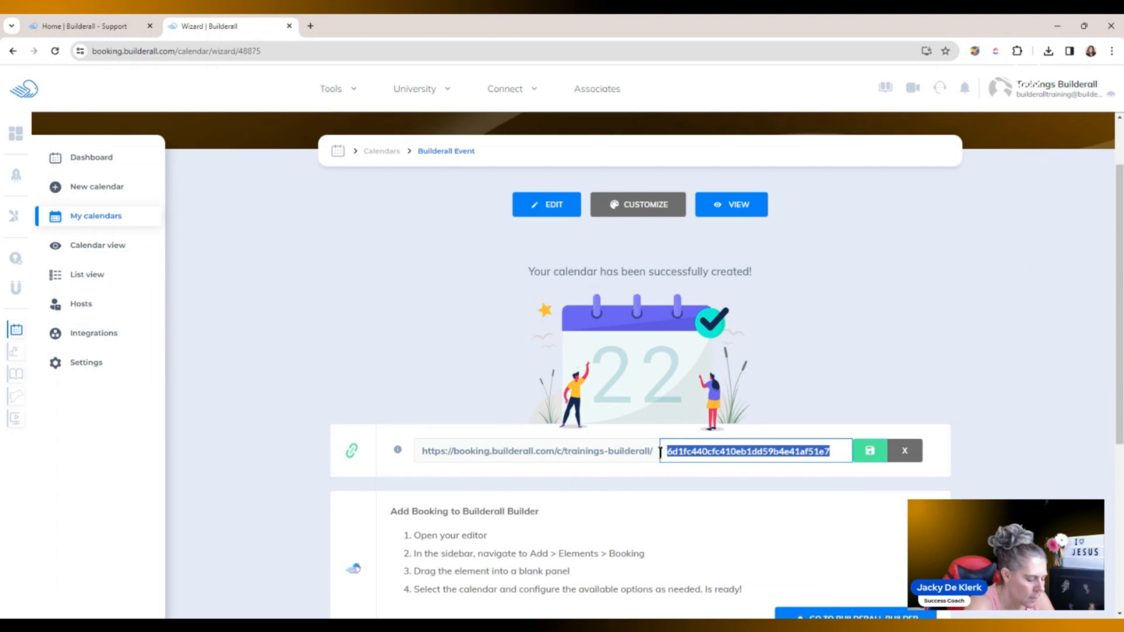
pyautogui.write('bu')
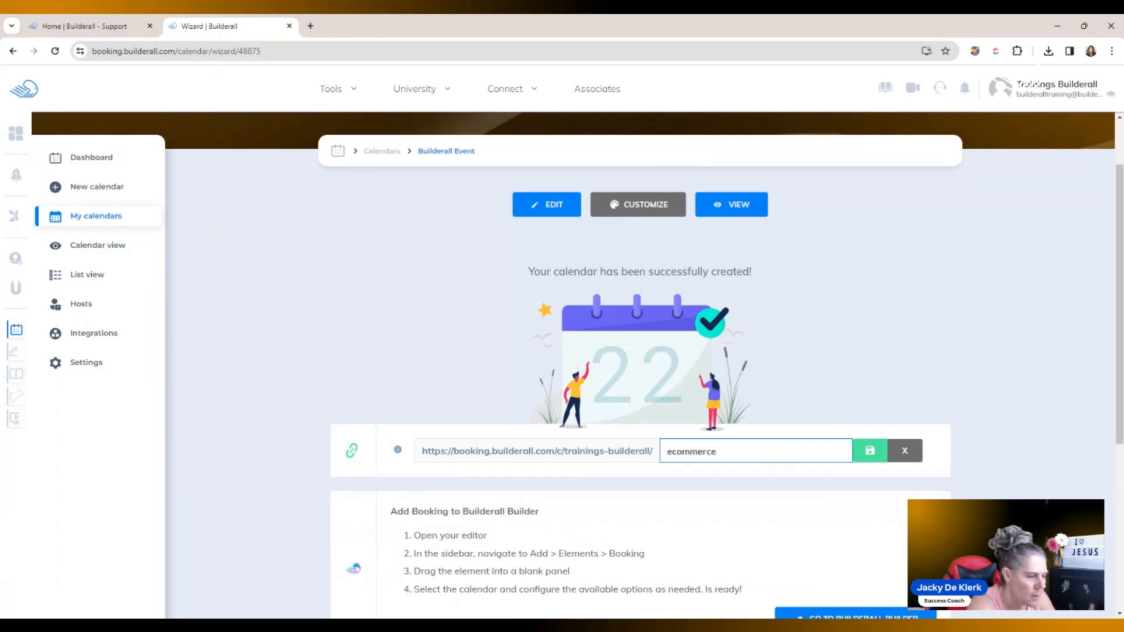
pyautogui.click(869, 452)
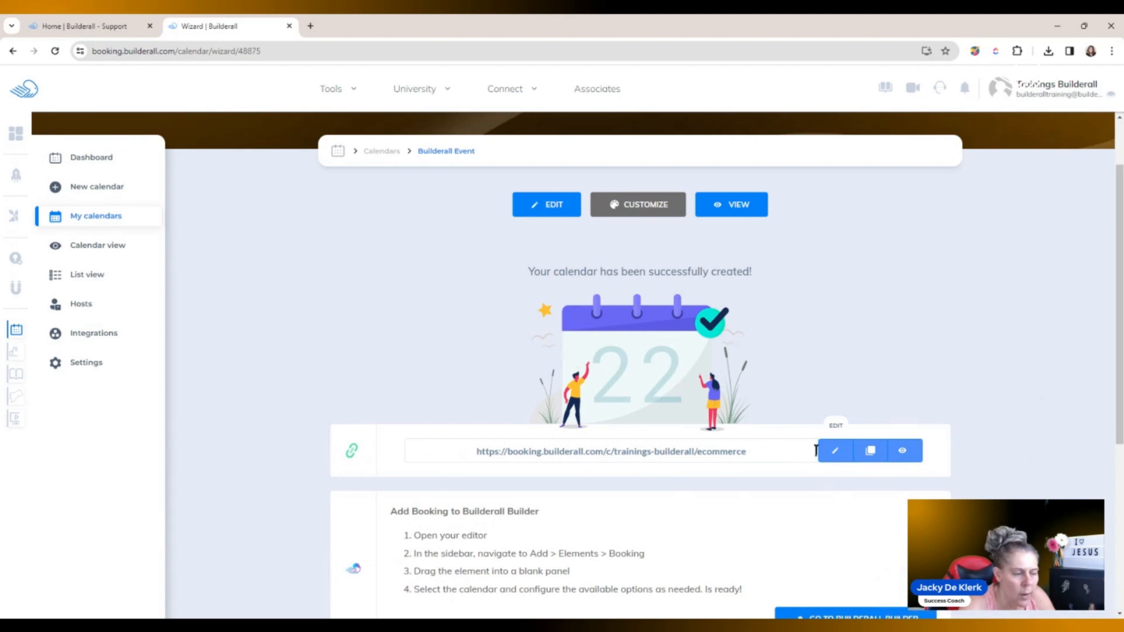
# Examine the instructions for adding the calendar to Builderall Builder and its iframe embed code
pyautogui.moveTo(504, 88)
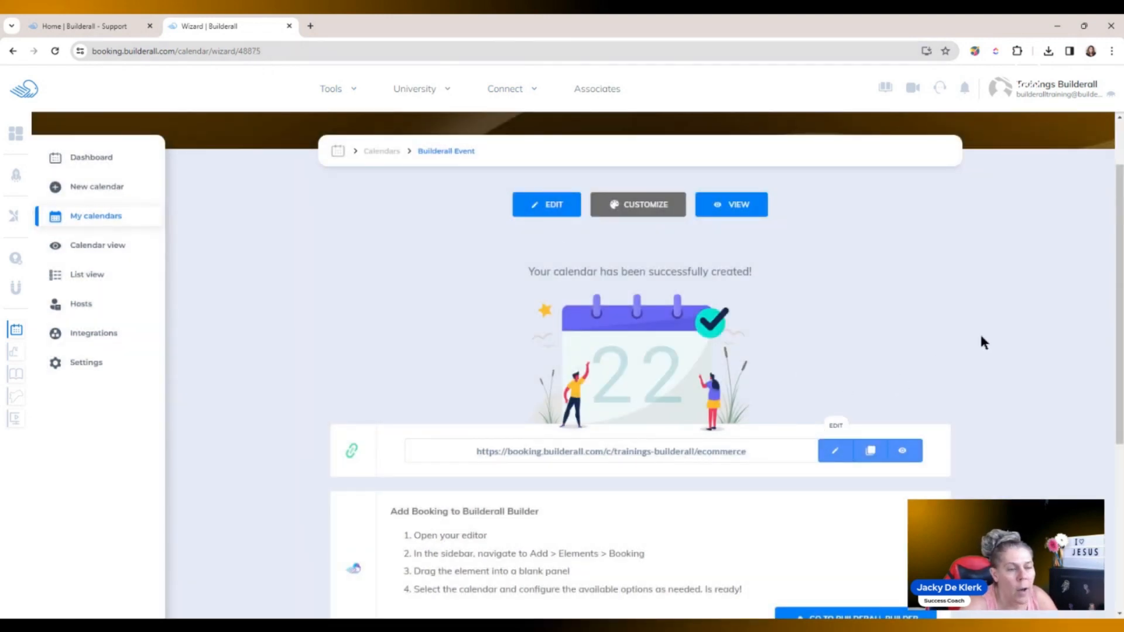
pyautogui.scroll(-5, 1119, 328)
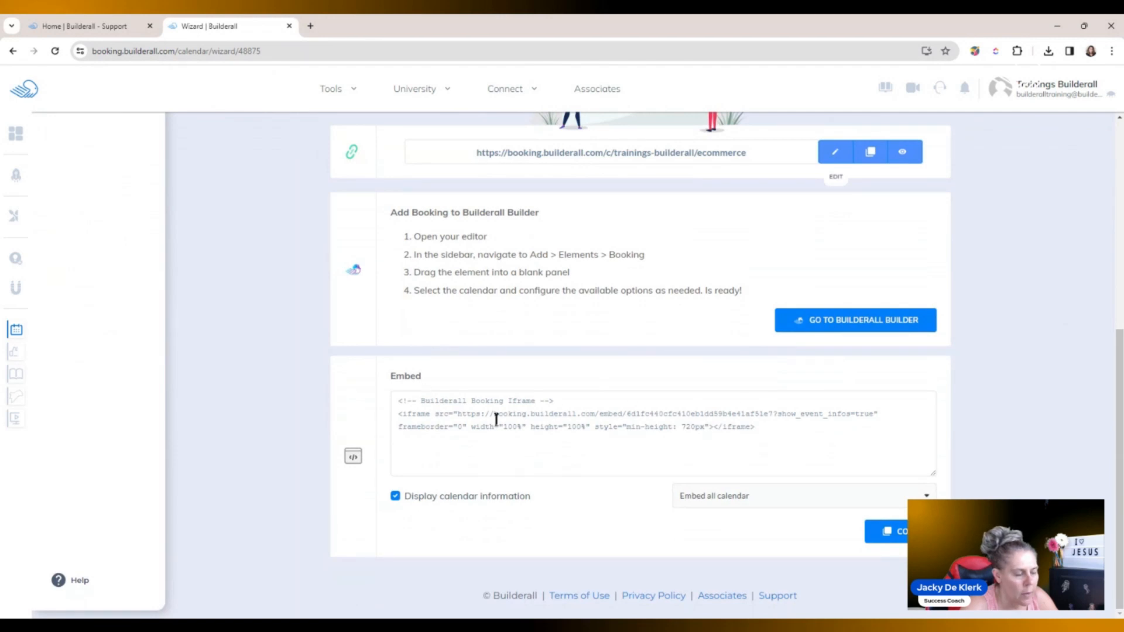
pyautogui.moveTo(775, 426); pyautogui.dragTo(381, 402)
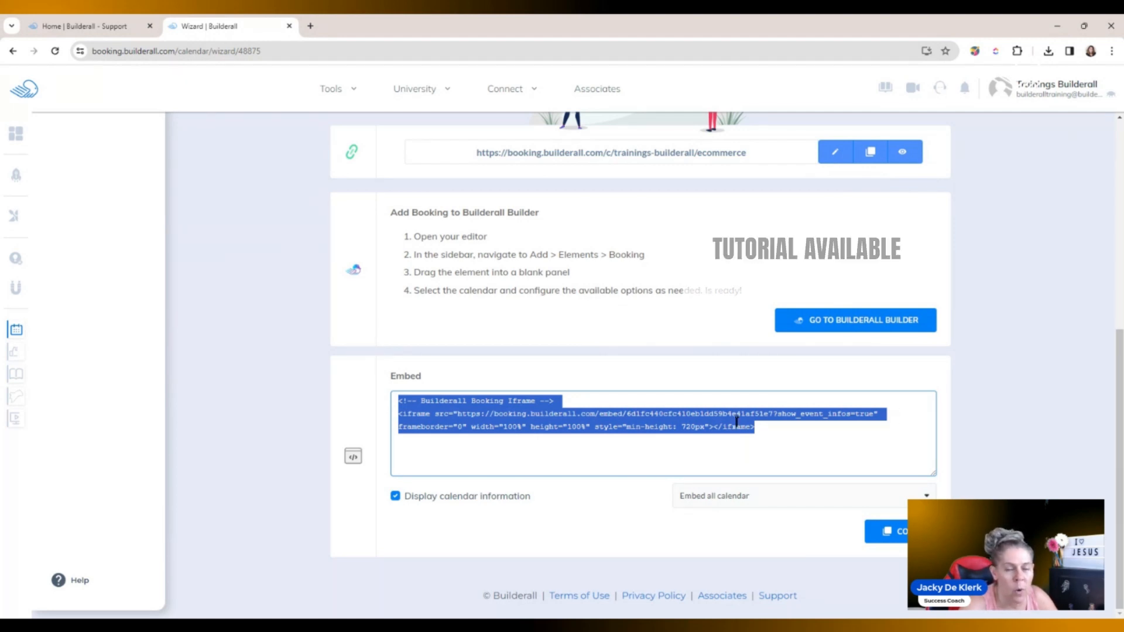
pyautogui.click(676, 434)
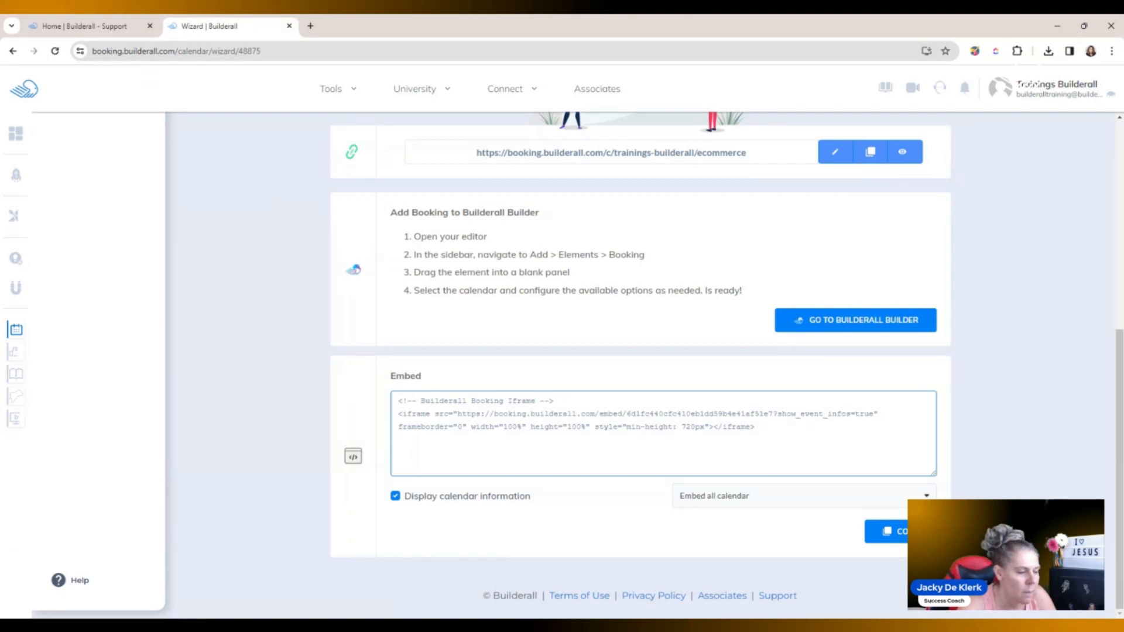
pyautogui.scroll(1, 1050, 495)
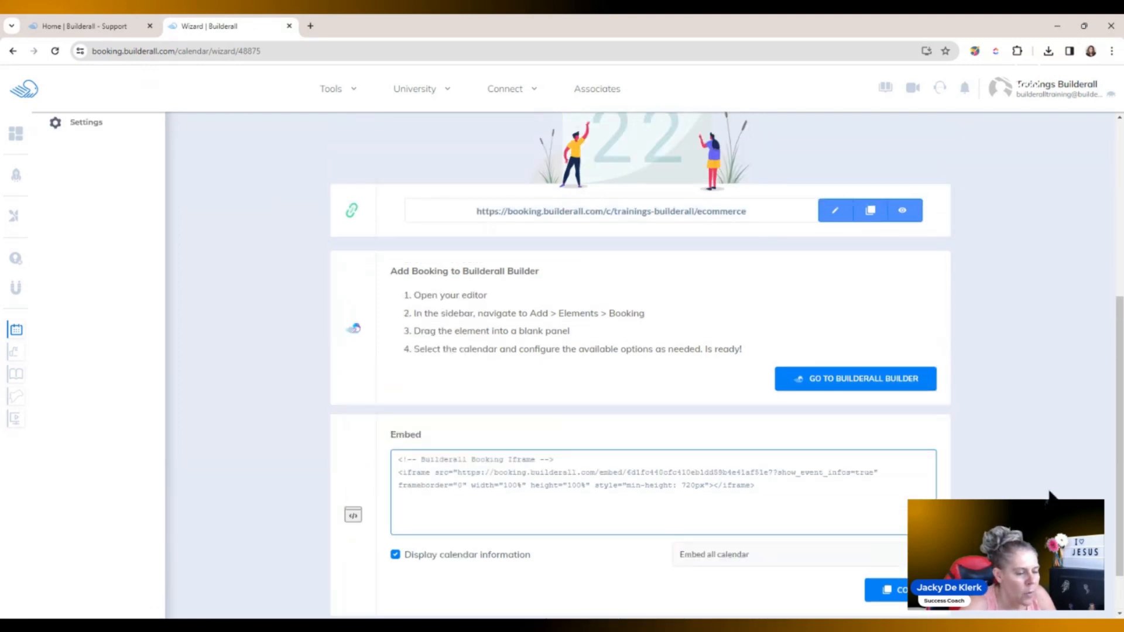
pyautogui.scroll(4, 1051, 495)
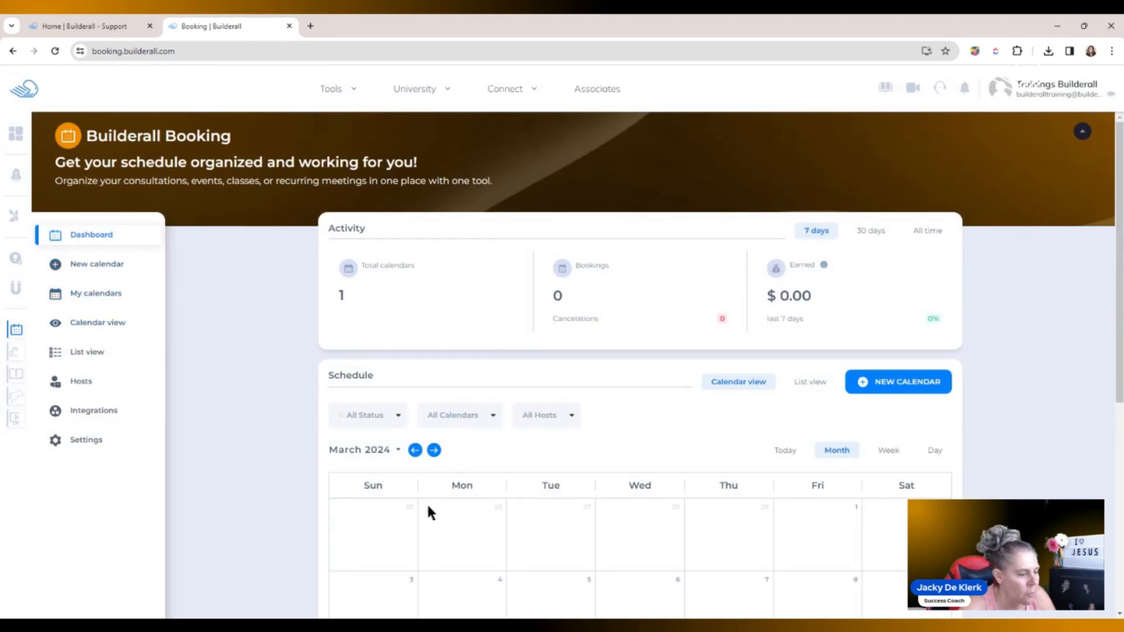
# Switch the Builderall Event calendar off and back on in the list of calendars, and view its additional options
pyautogui.click(83, 298)
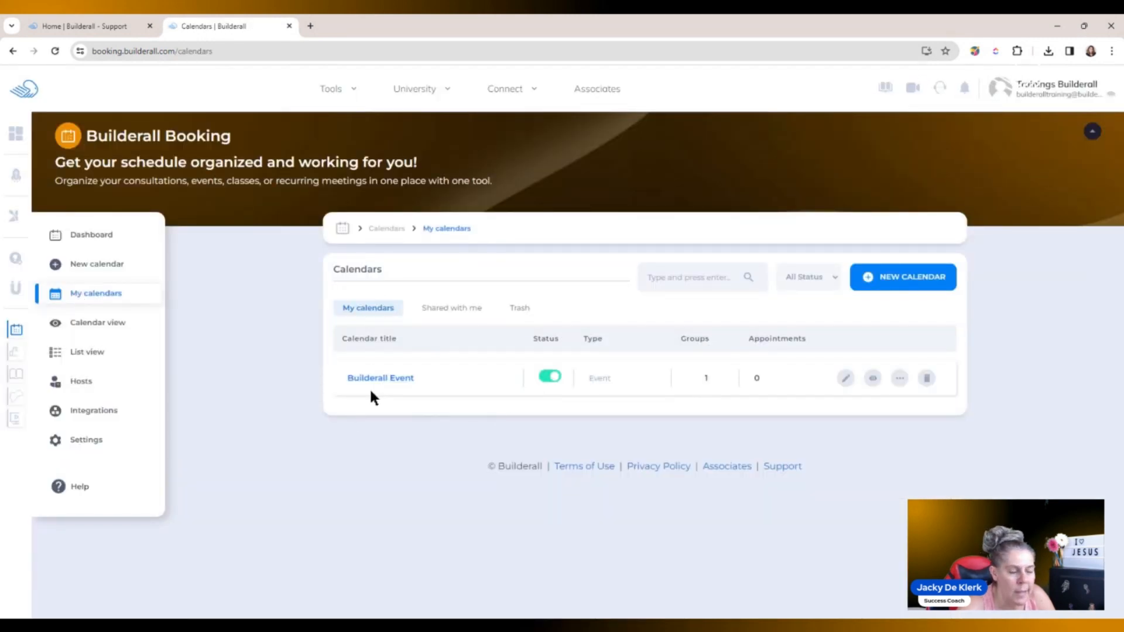
pyautogui.click(551, 378)
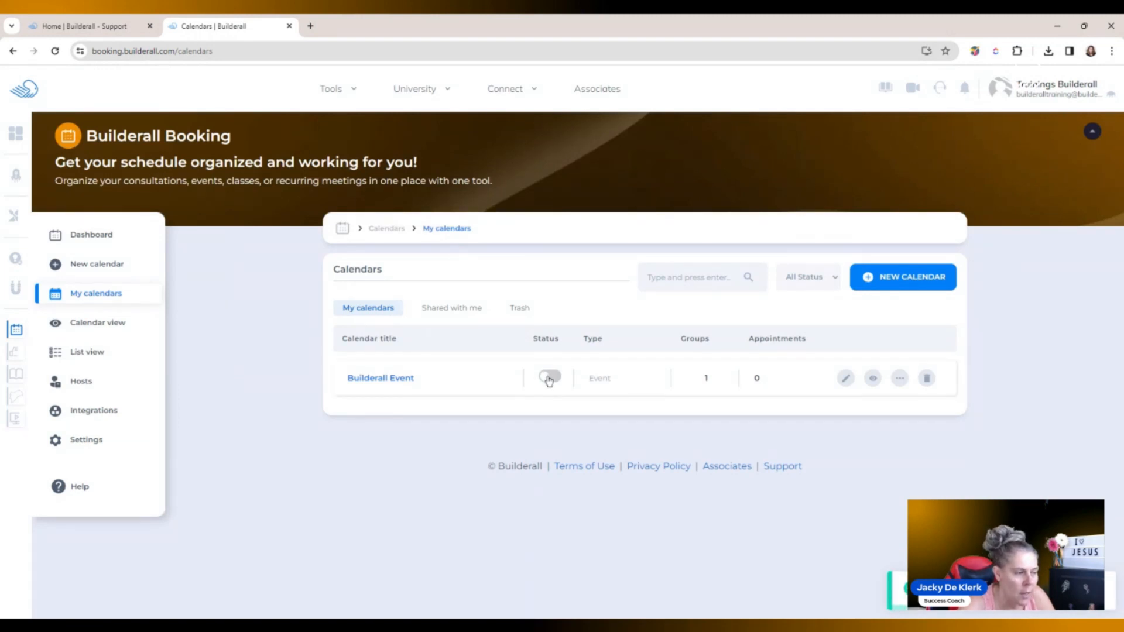
pyautogui.click(548, 378)
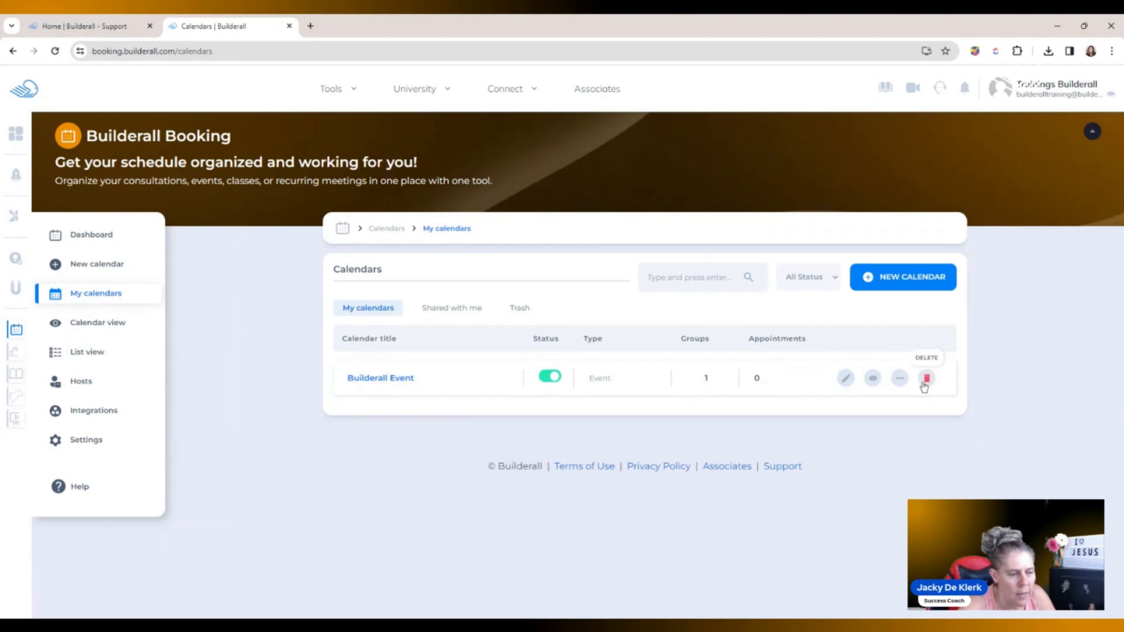
pyautogui.click(899, 378)
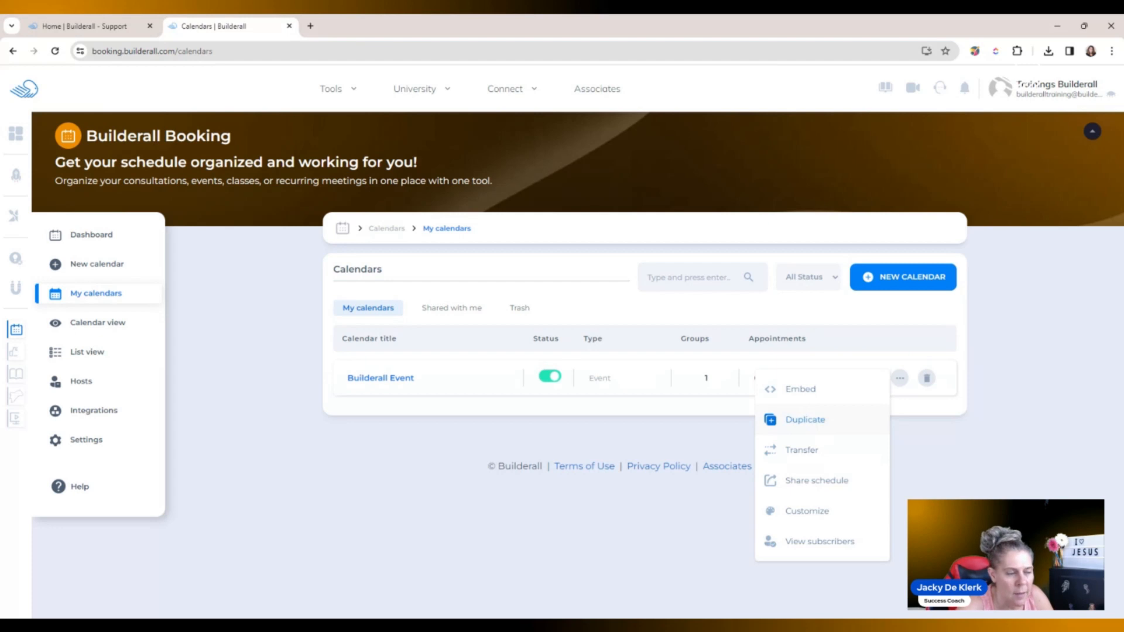
pyautogui.click(964, 457)
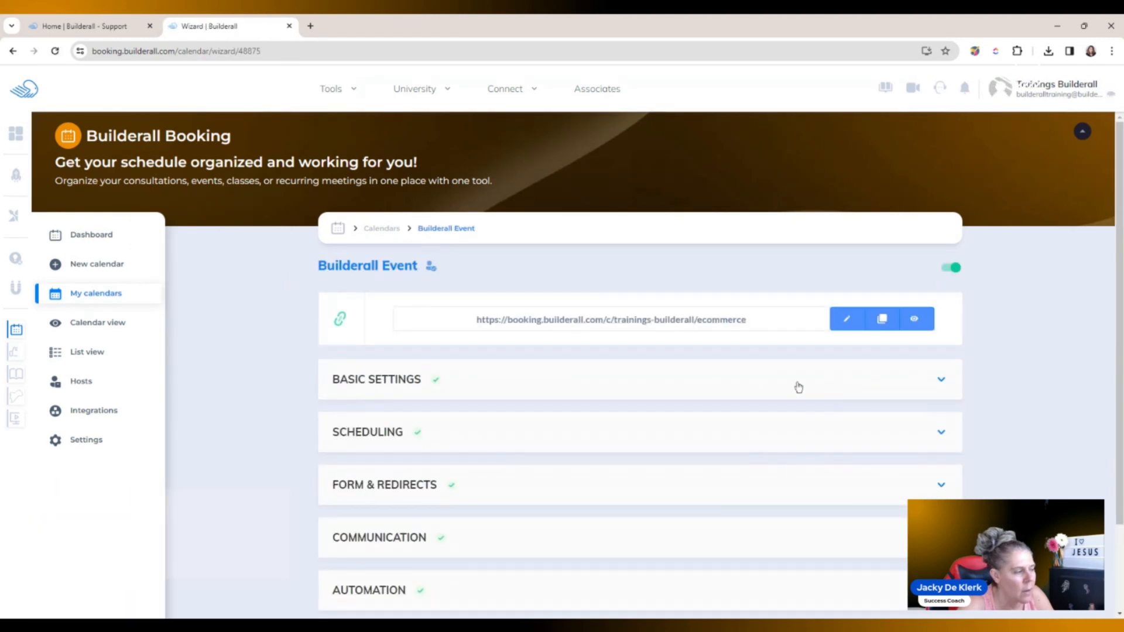
# Review the Basic Settings of the Builderall Event calendar and cancel their editing
pyautogui.click(391, 381)
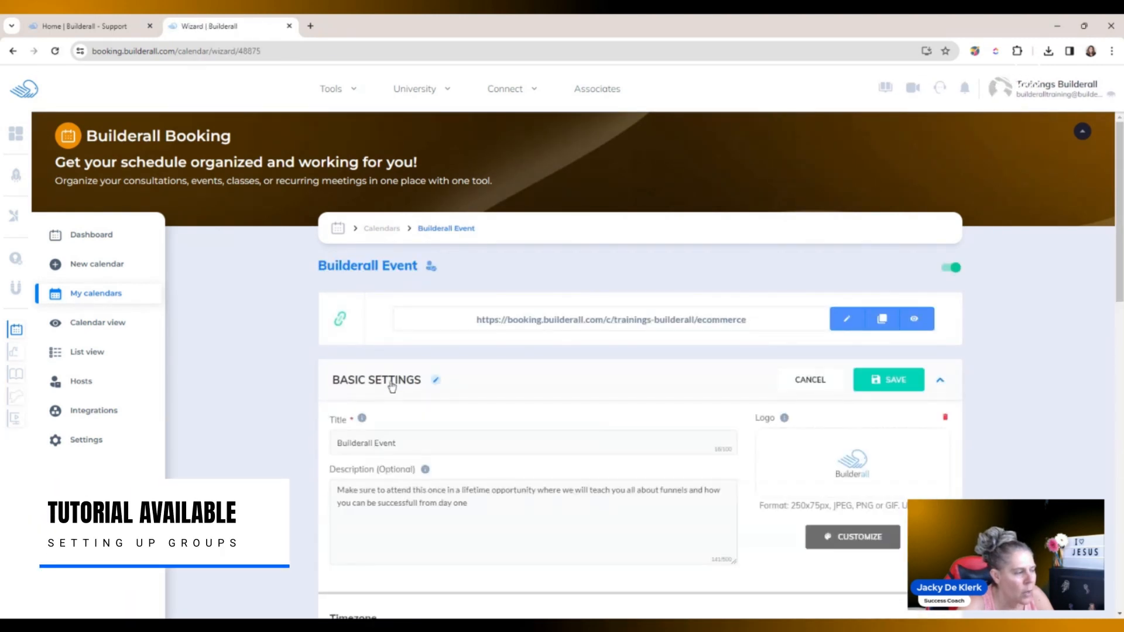
pyautogui.scroll(-12, 982, 300)
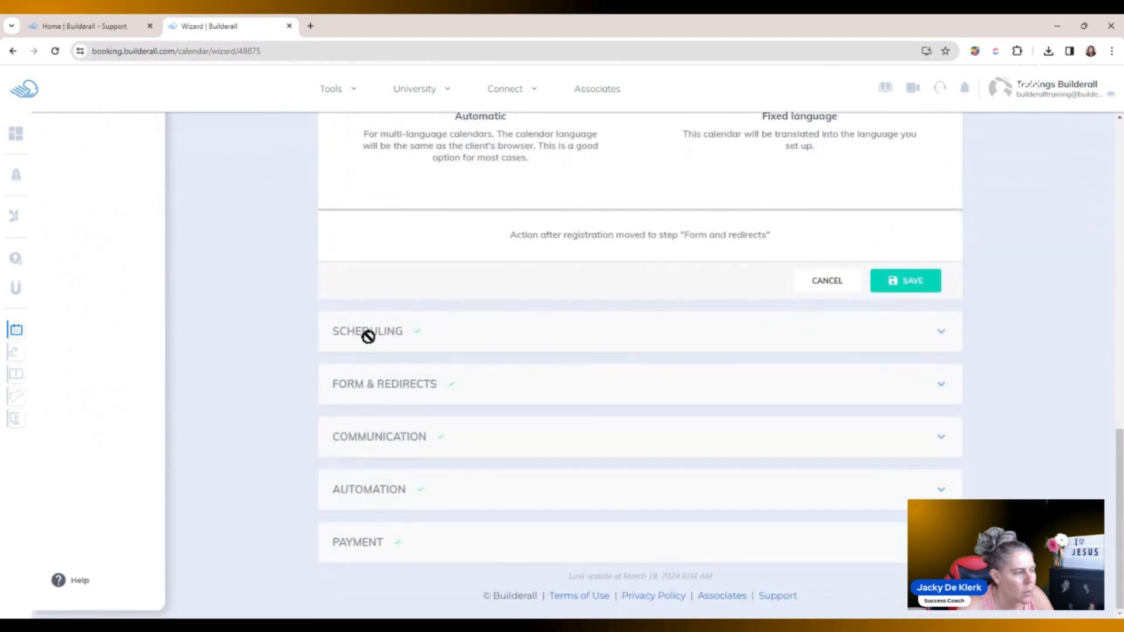
pyautogui.click(827, 280)
# Add a second group in the Scheduling settings and delete it permanently
pyautogui.click(394, 331)
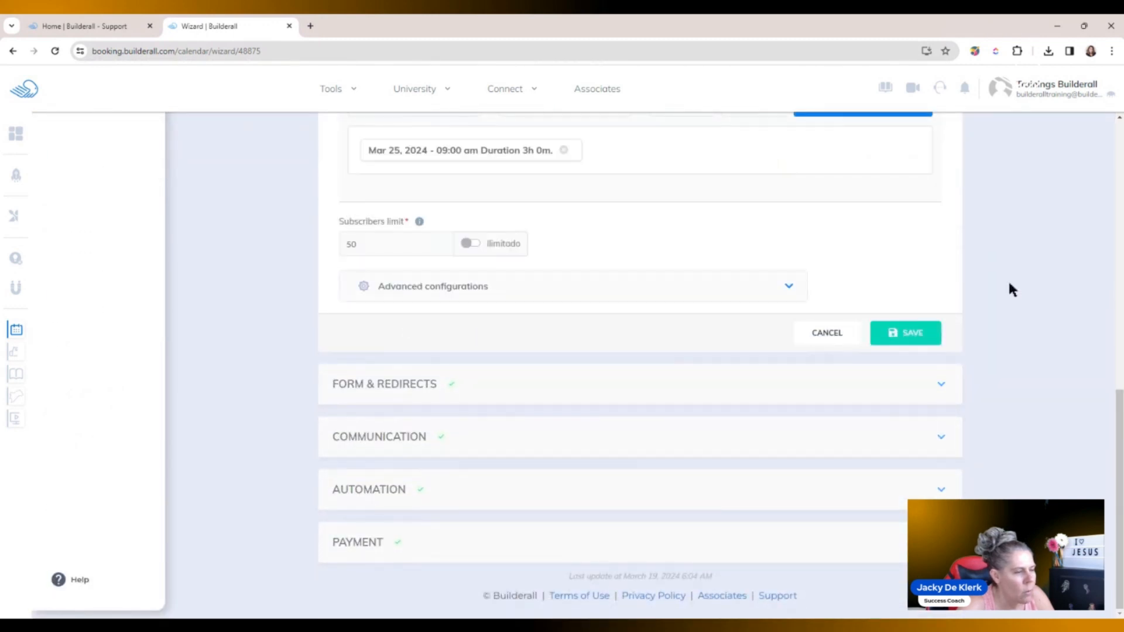
pyautogui.scroll(12, 1008, 289)
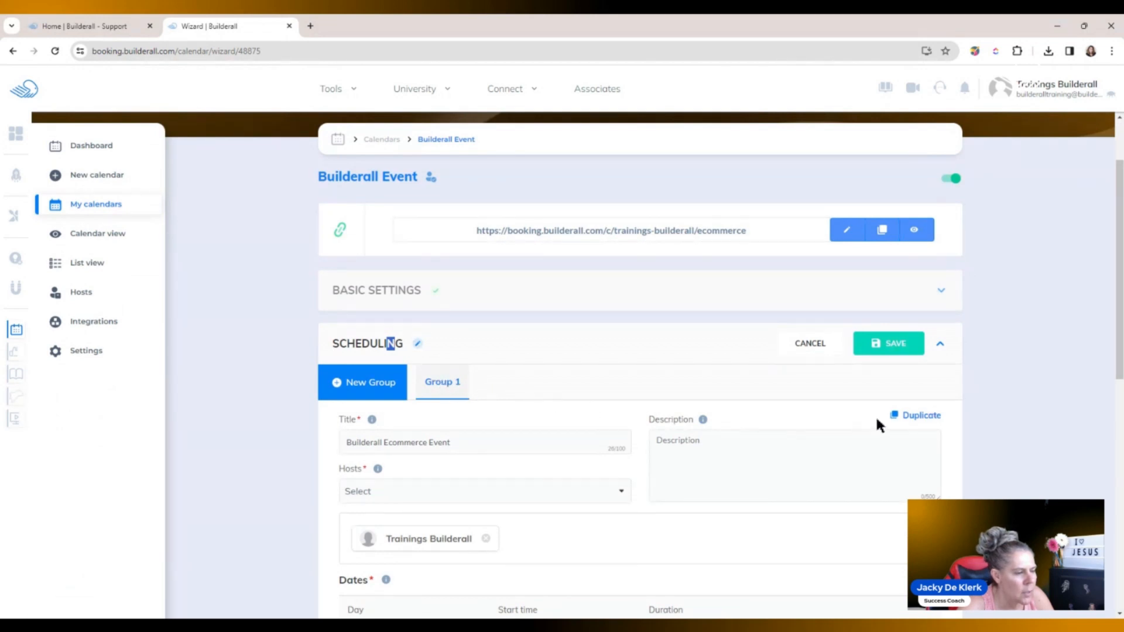
pyautogui.click(368, 383)
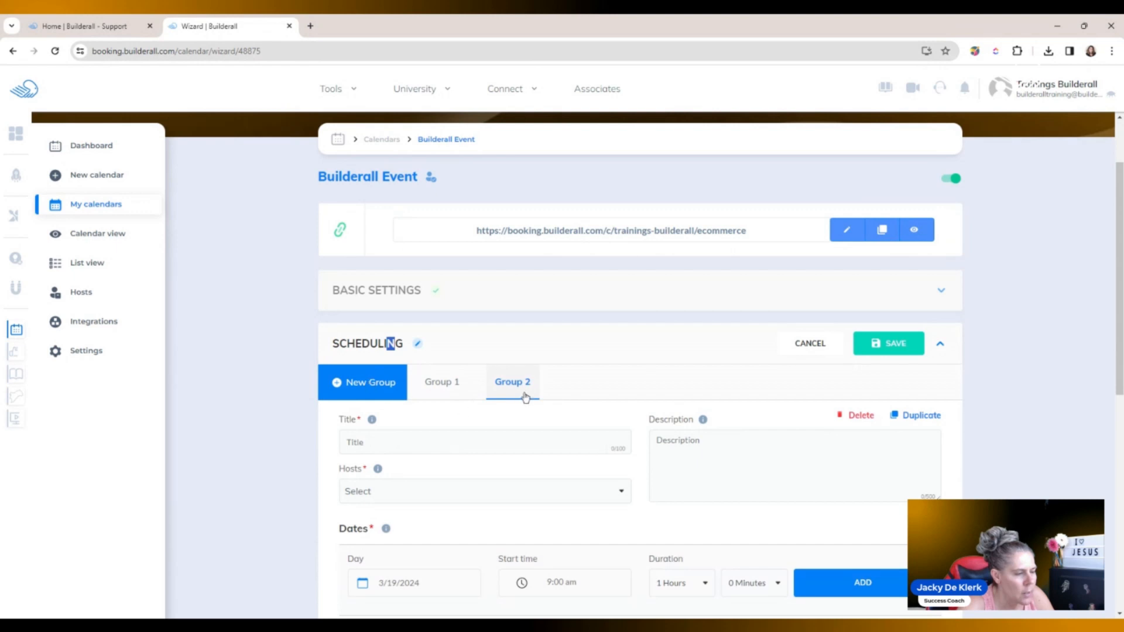
pyautogui.click(858, 417)
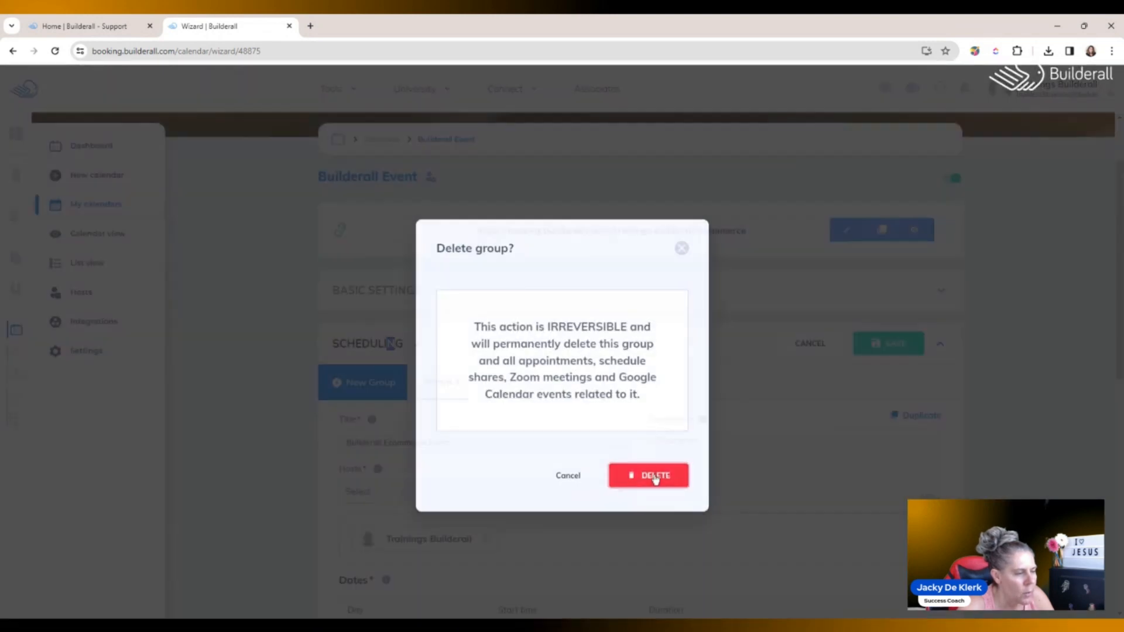
pyautogui.click(655, 478)
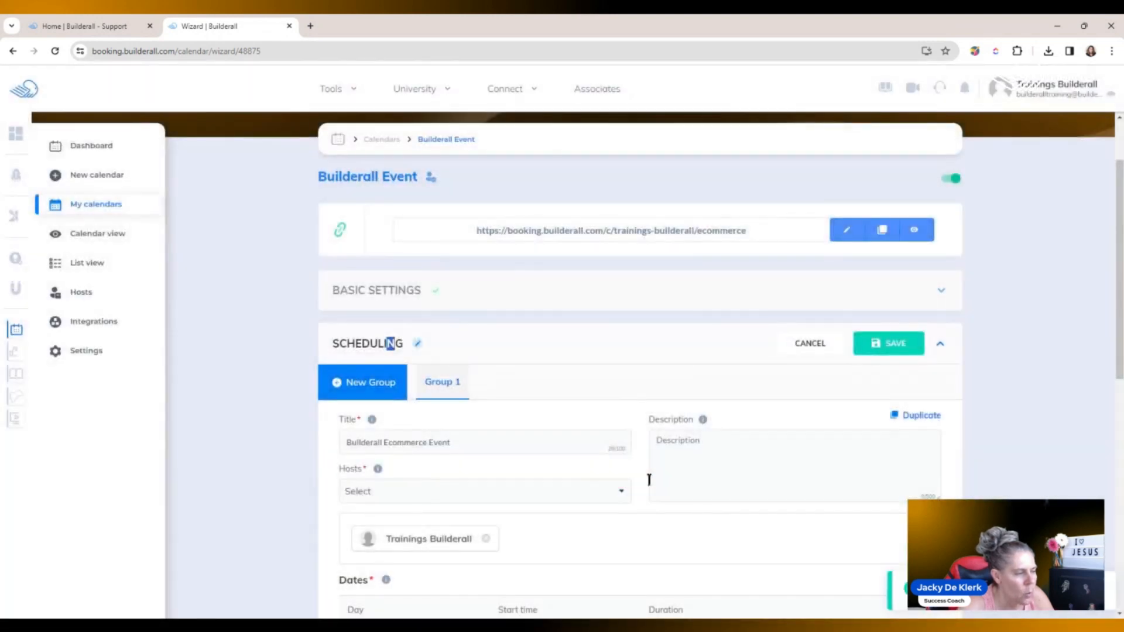